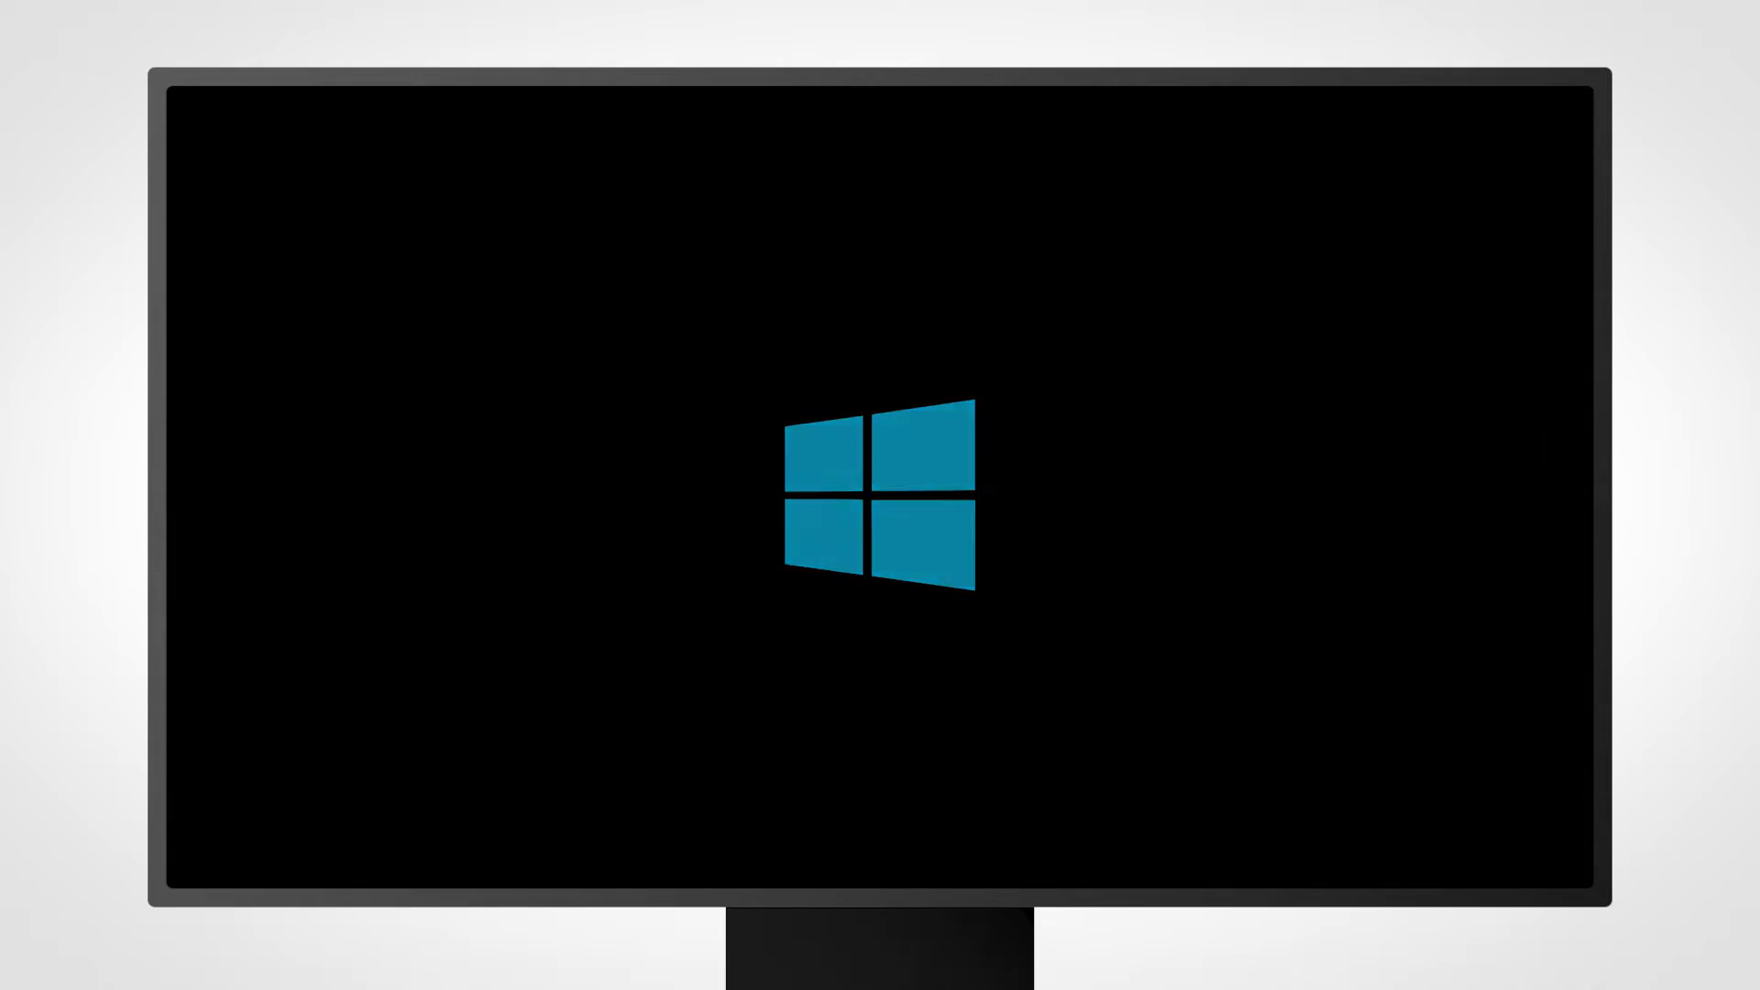
# Add server COTAK at ops.cotak.gov:8089 with client-certificate enrollment and user authentication enabled.
pyautogui.write('COTAK')
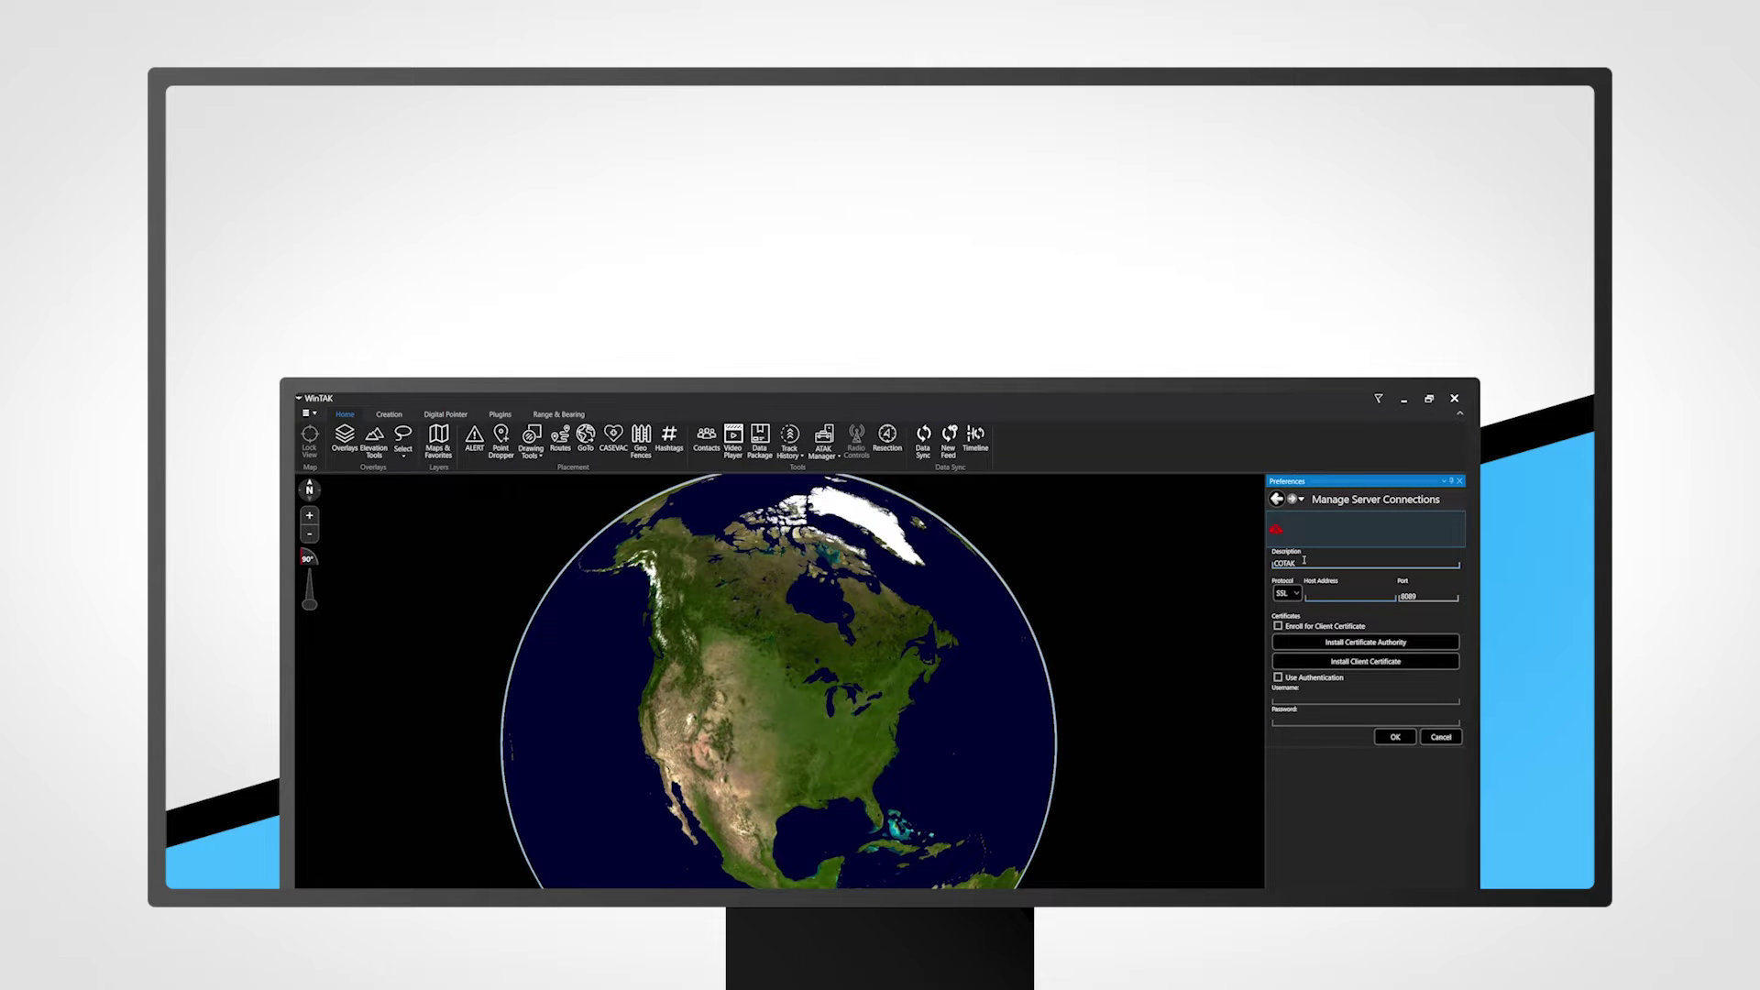
pyautogui.write('ops.cotak.gov')
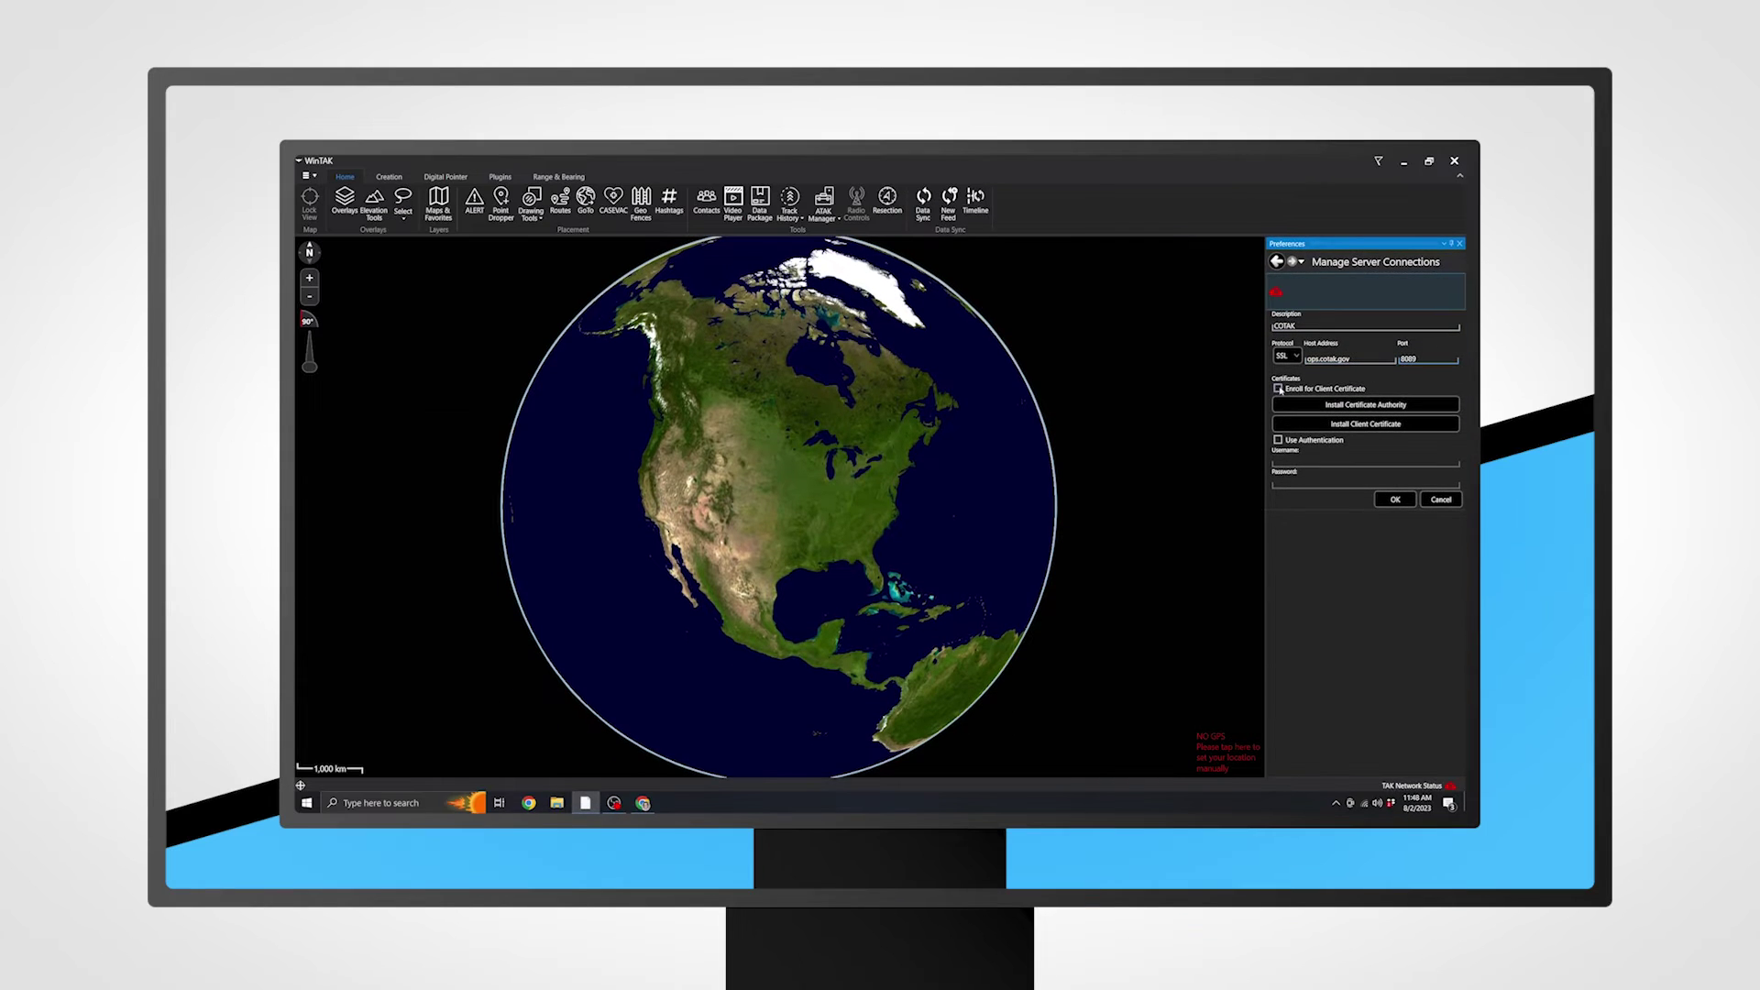
pyautogui.click(1277, 389)
pyautogui.click(1278, 440)
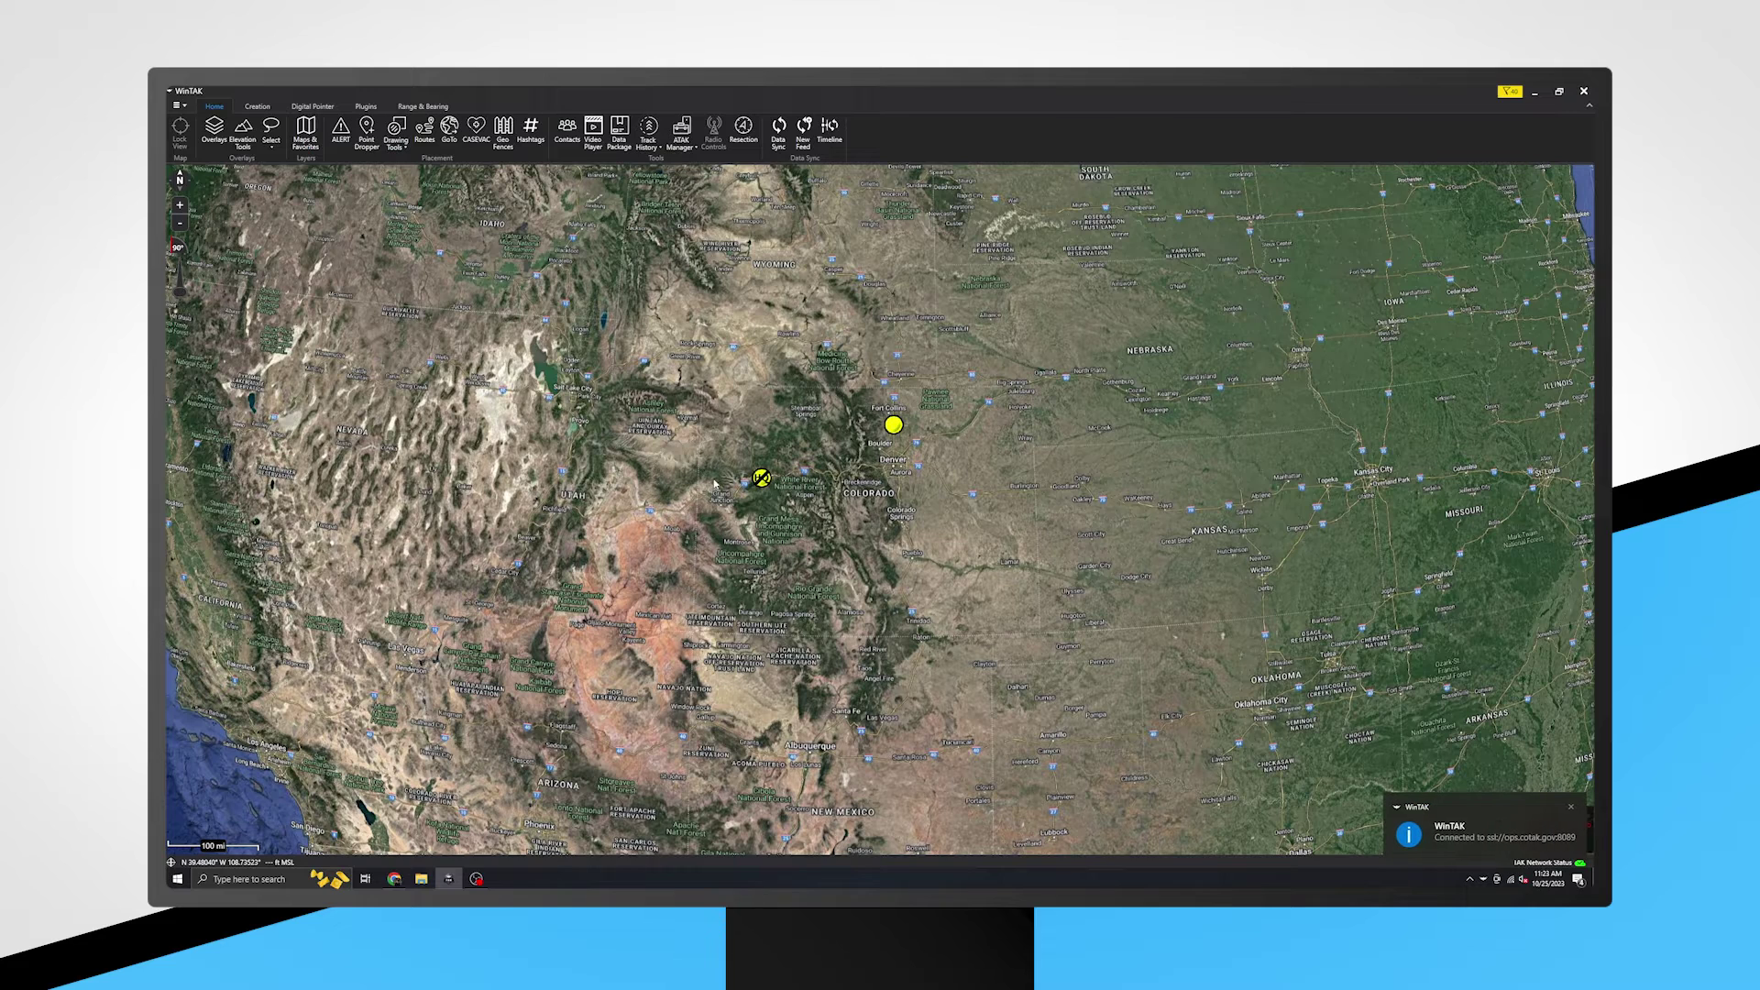
# Show the About WinTAK dialog from the main menu to confirm version 4.9.0.172 (CIV).
pyautogui.click(181, 106)
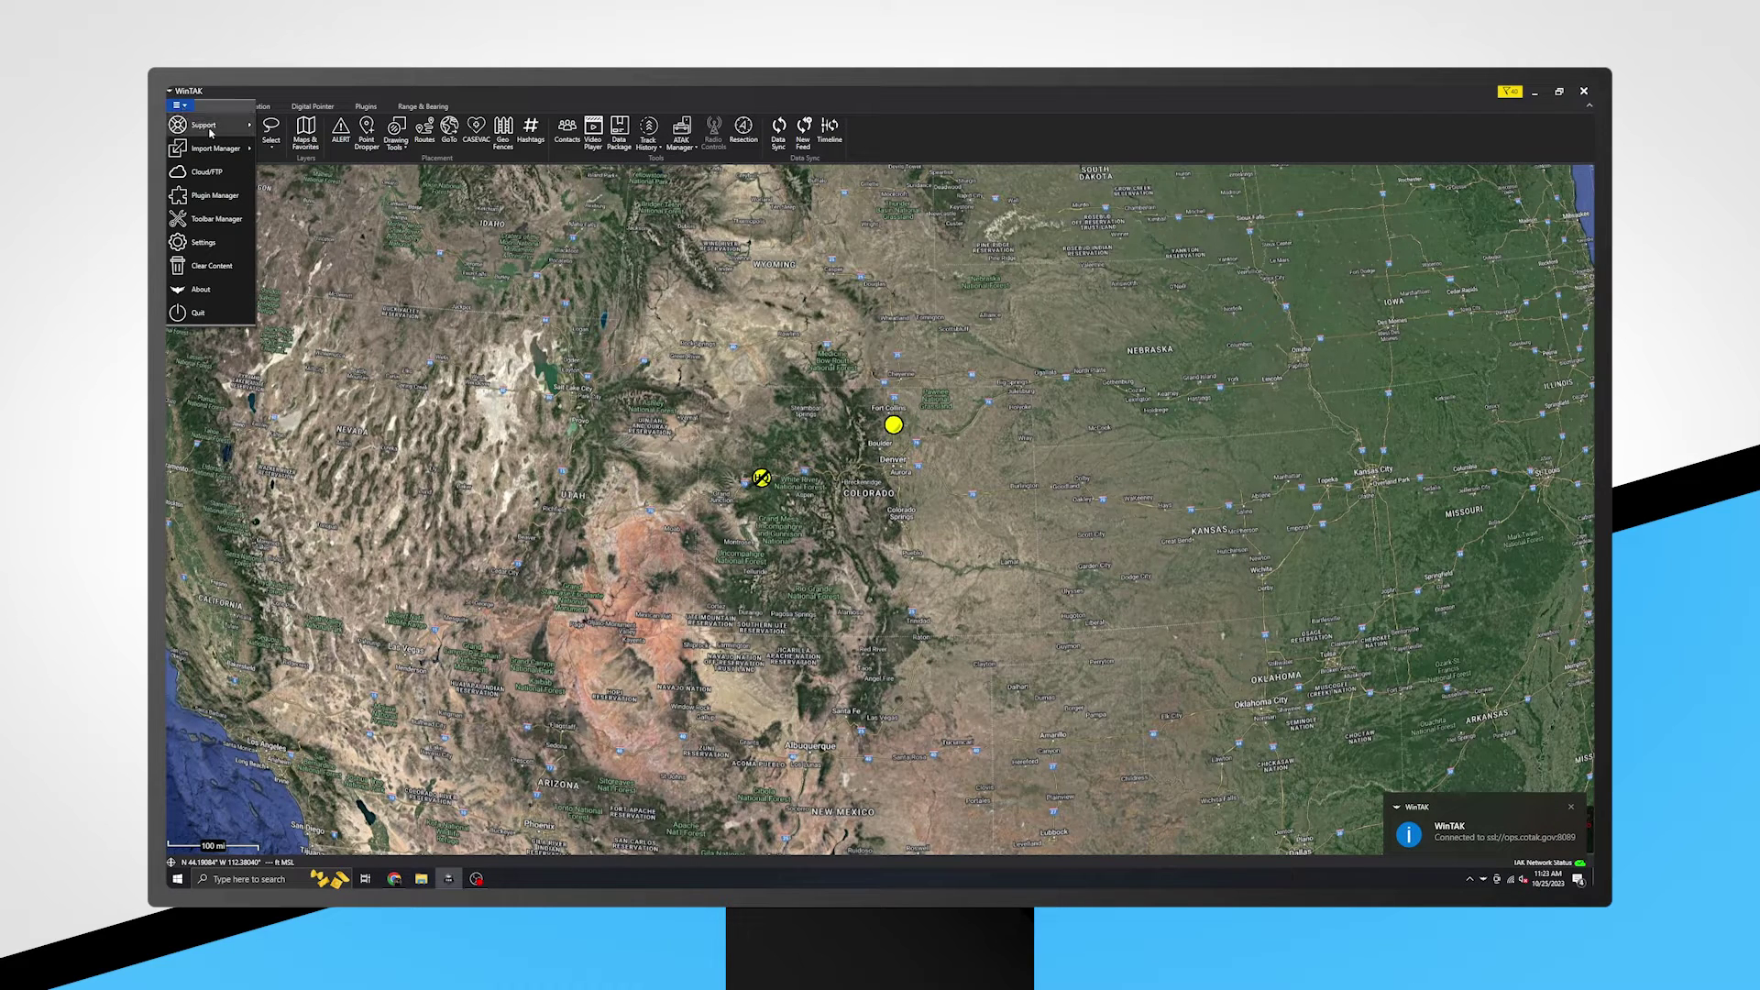
pyautogui.click(243, 293)
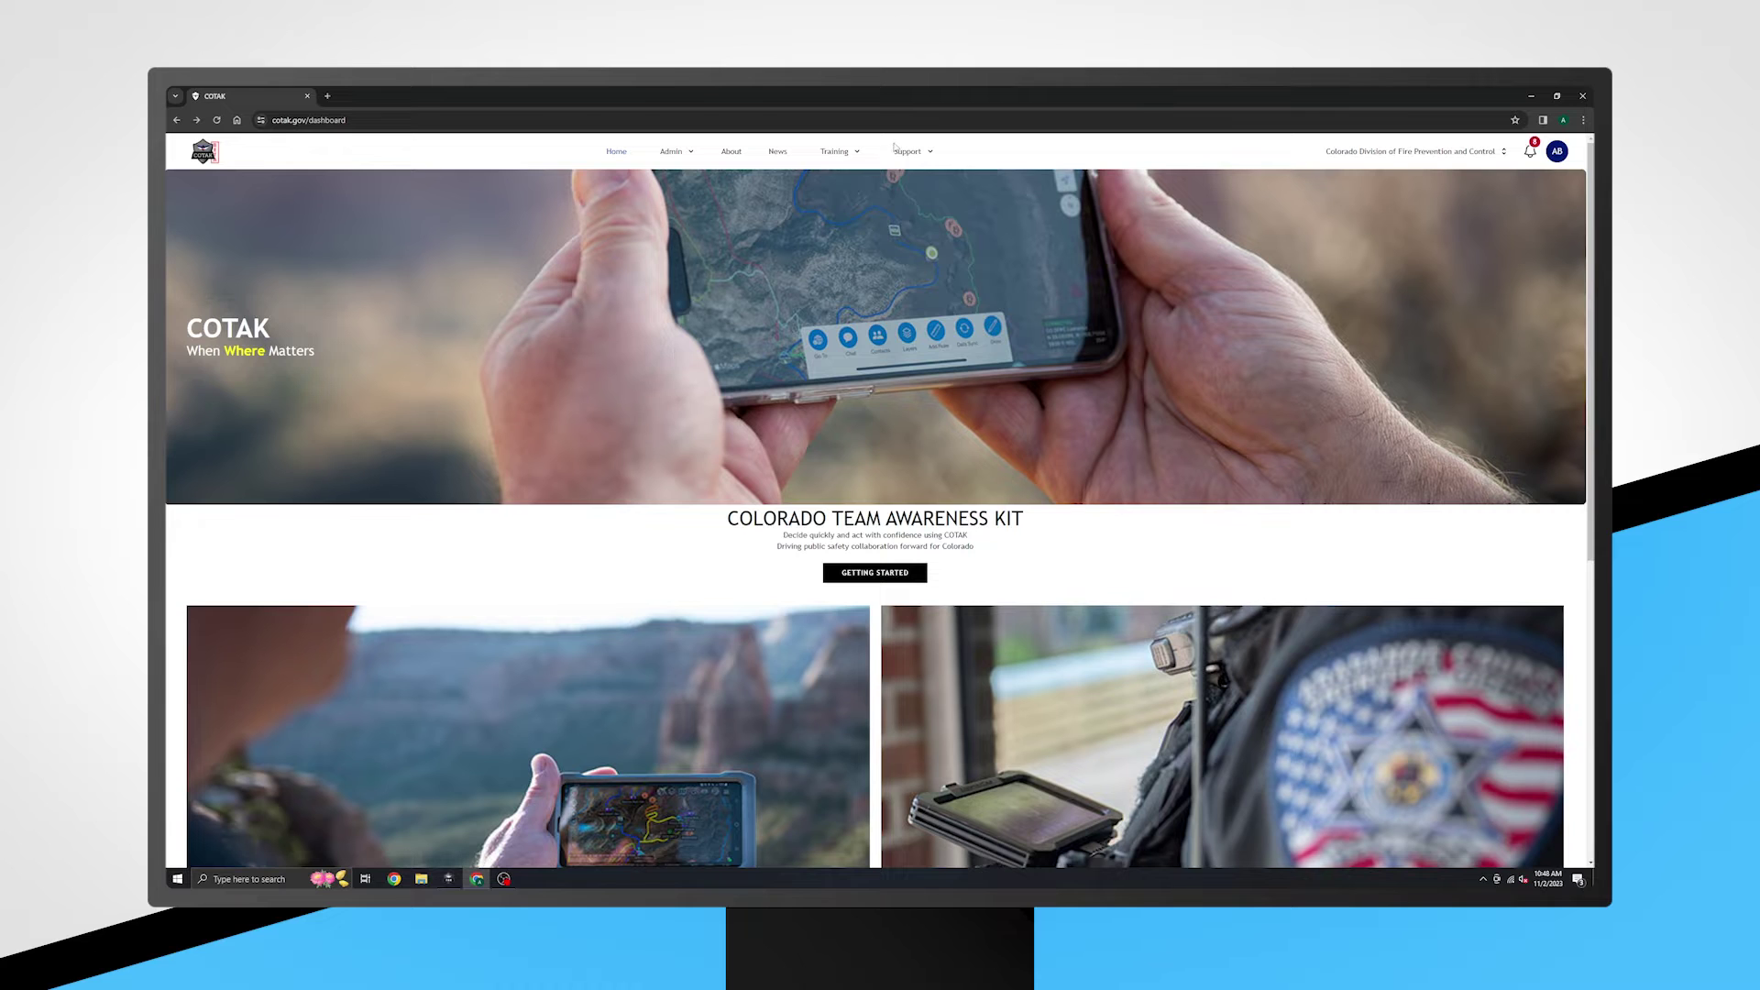
# From Support > Downloads, download the WinTAK 4.10 Installer and check its download progress.
pyautogui.click(907, 152)
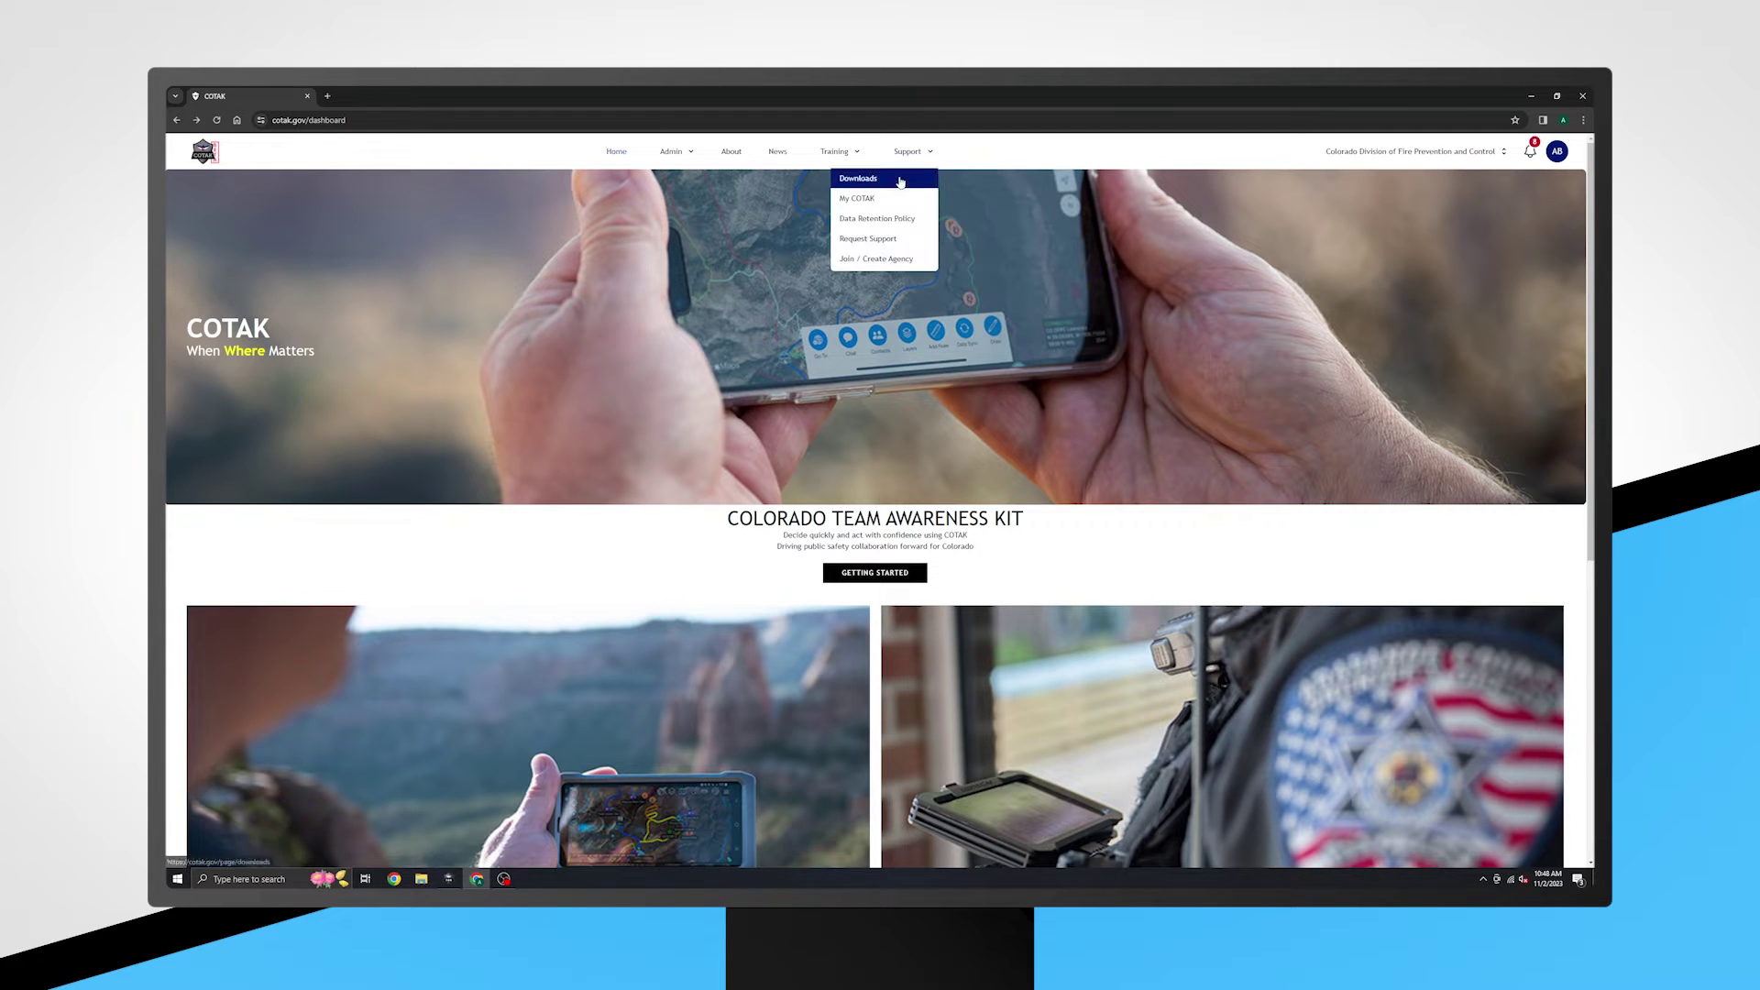
pyautogui.click(901, 181)
pyautogui.scroll(-1, 1115, 594)
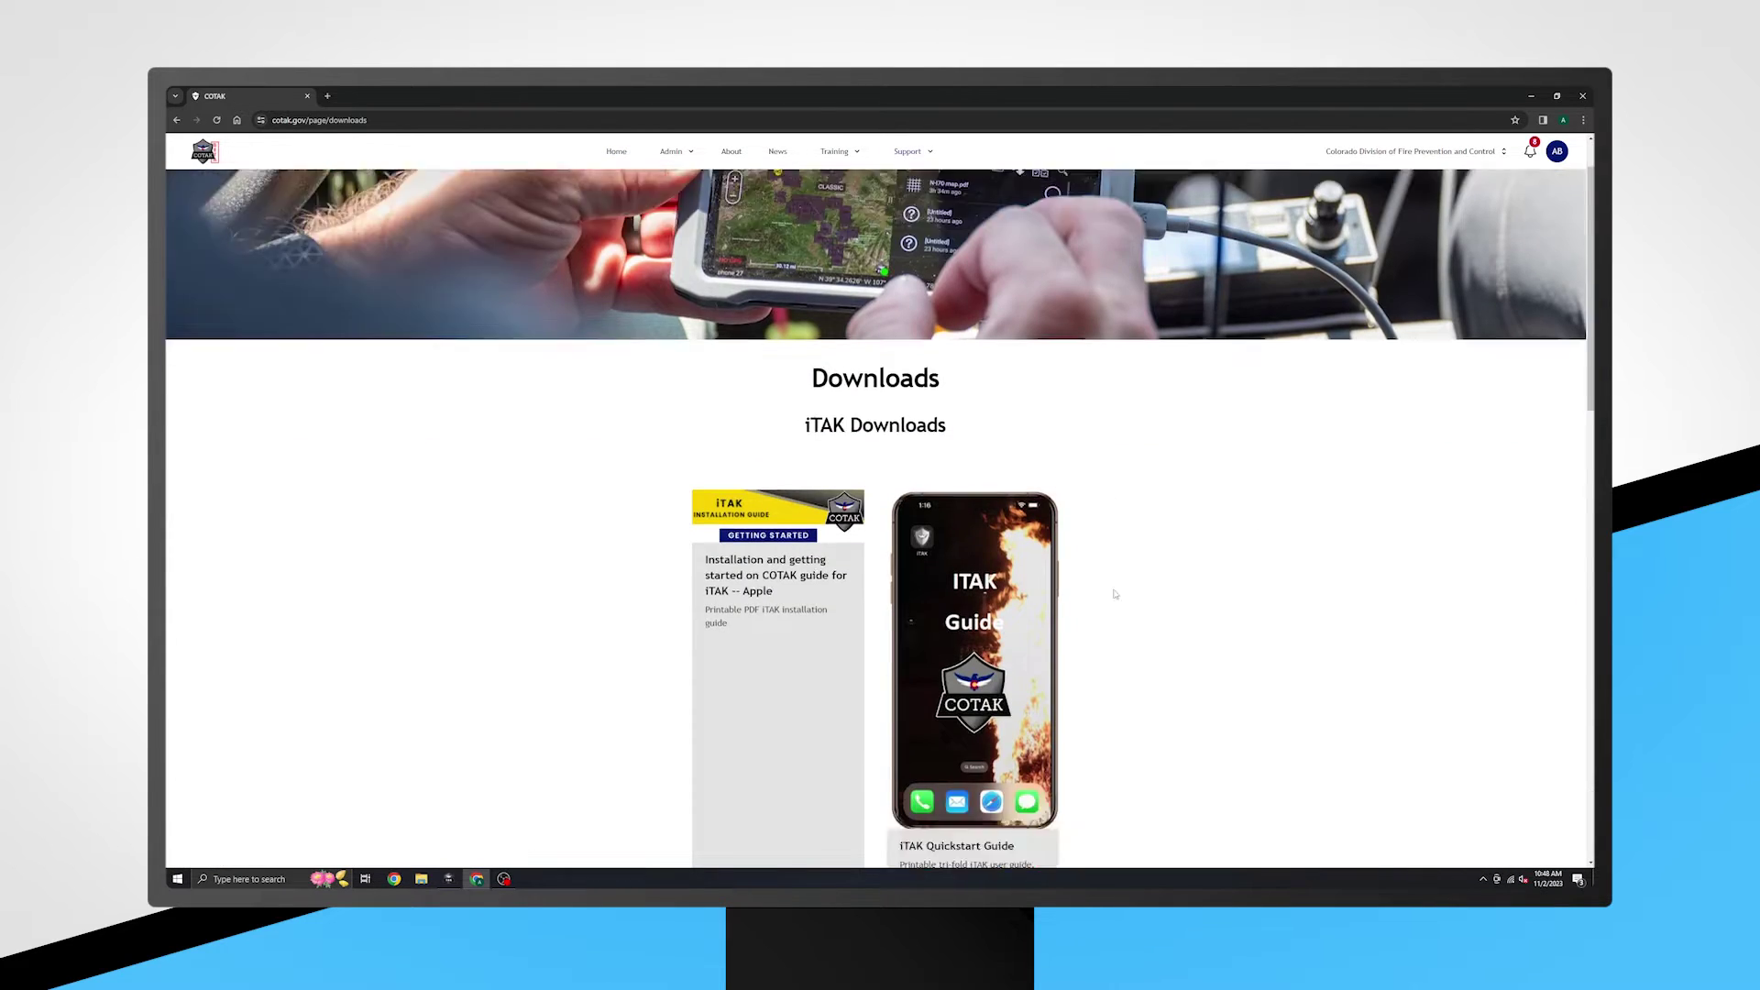
pyautogui.scroll(-5, 1116, 594)
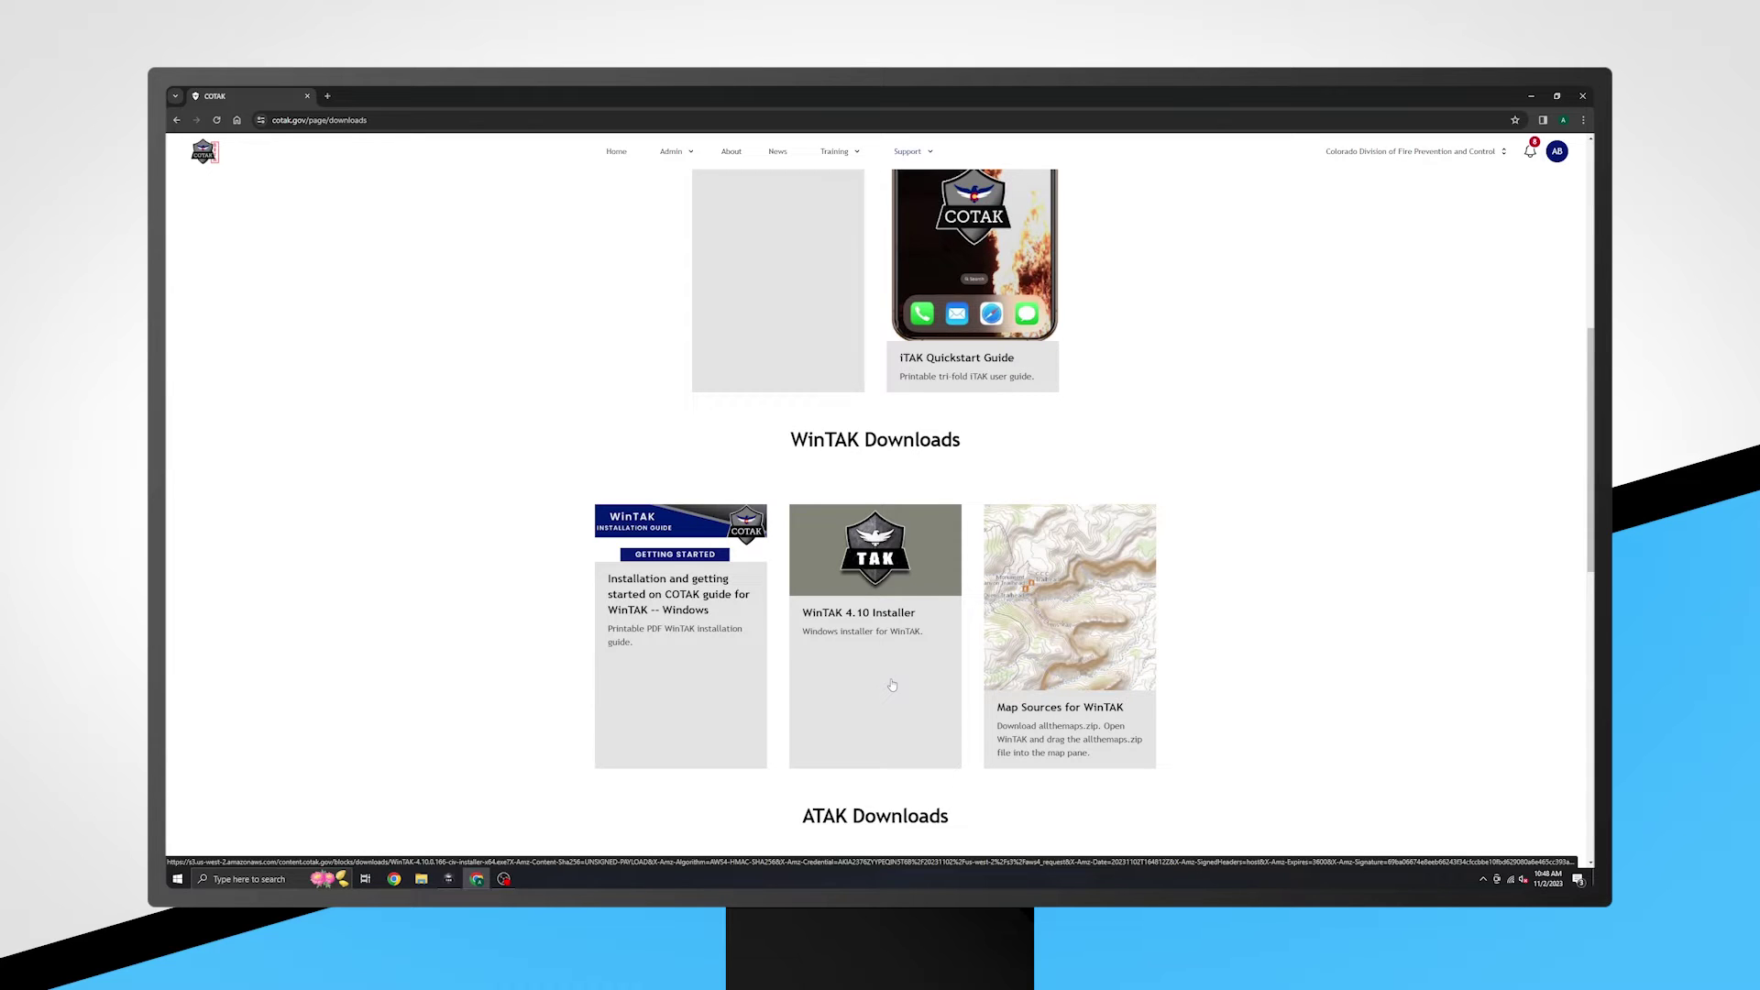
pyautogui.click(892, 685)
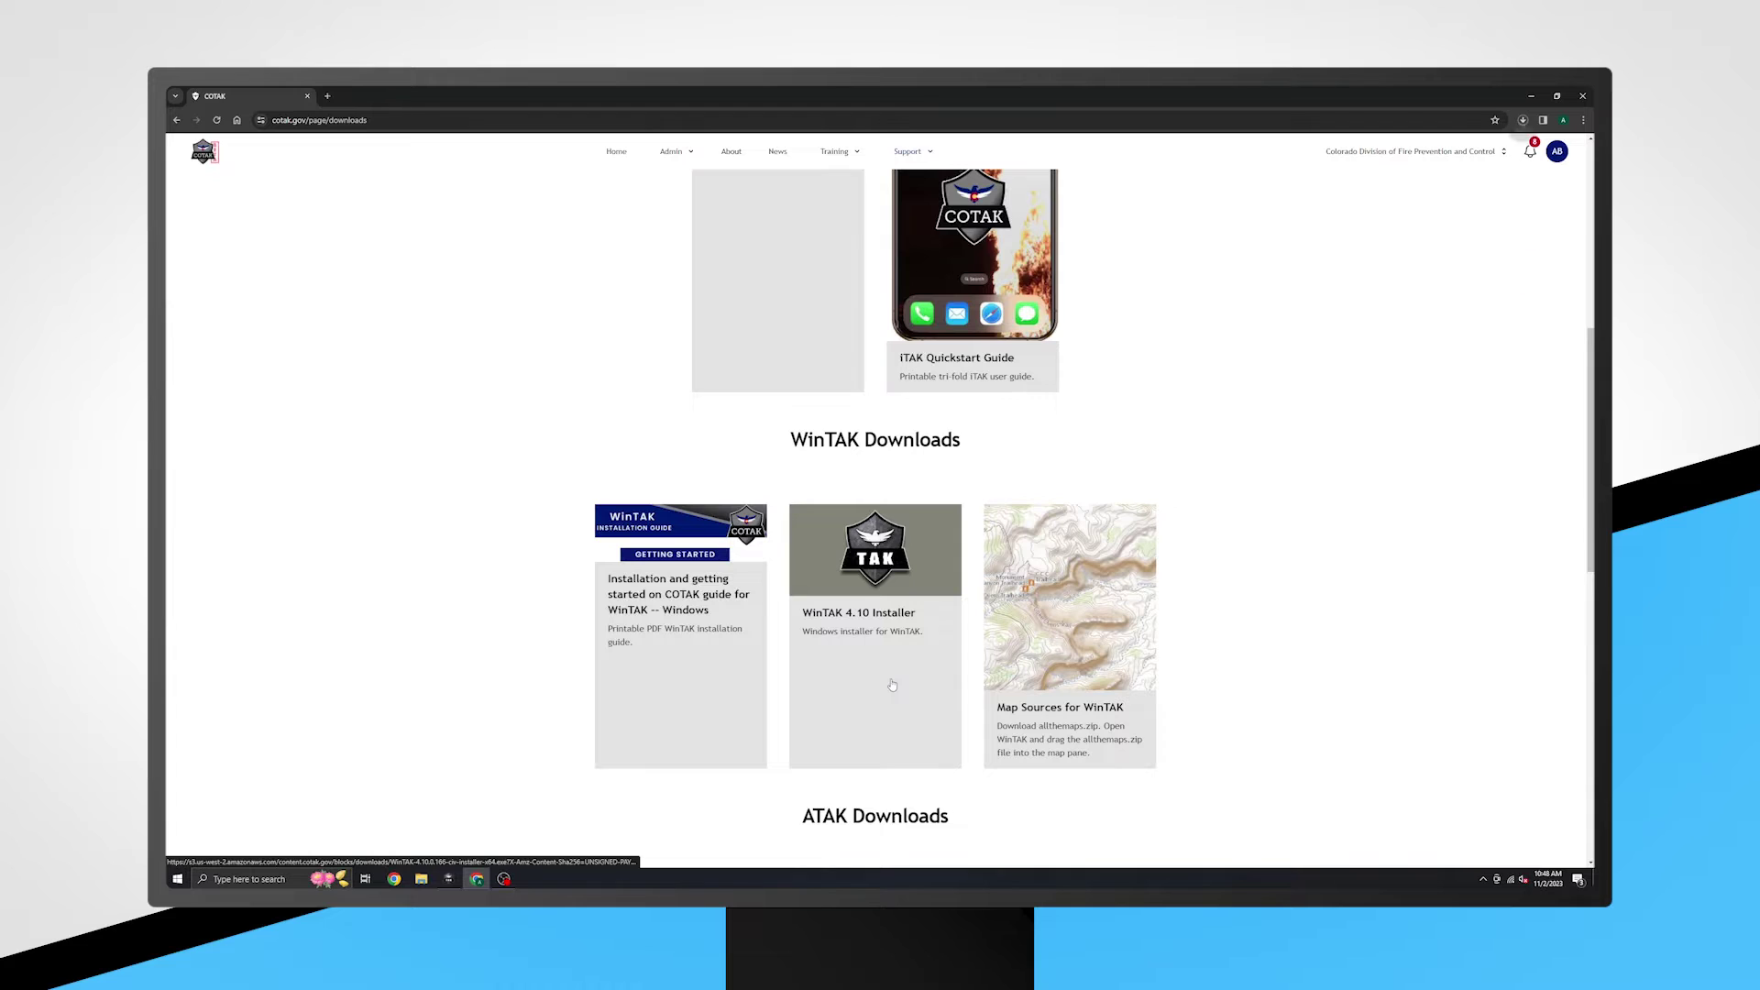
pyautogui.click(1522, 120)
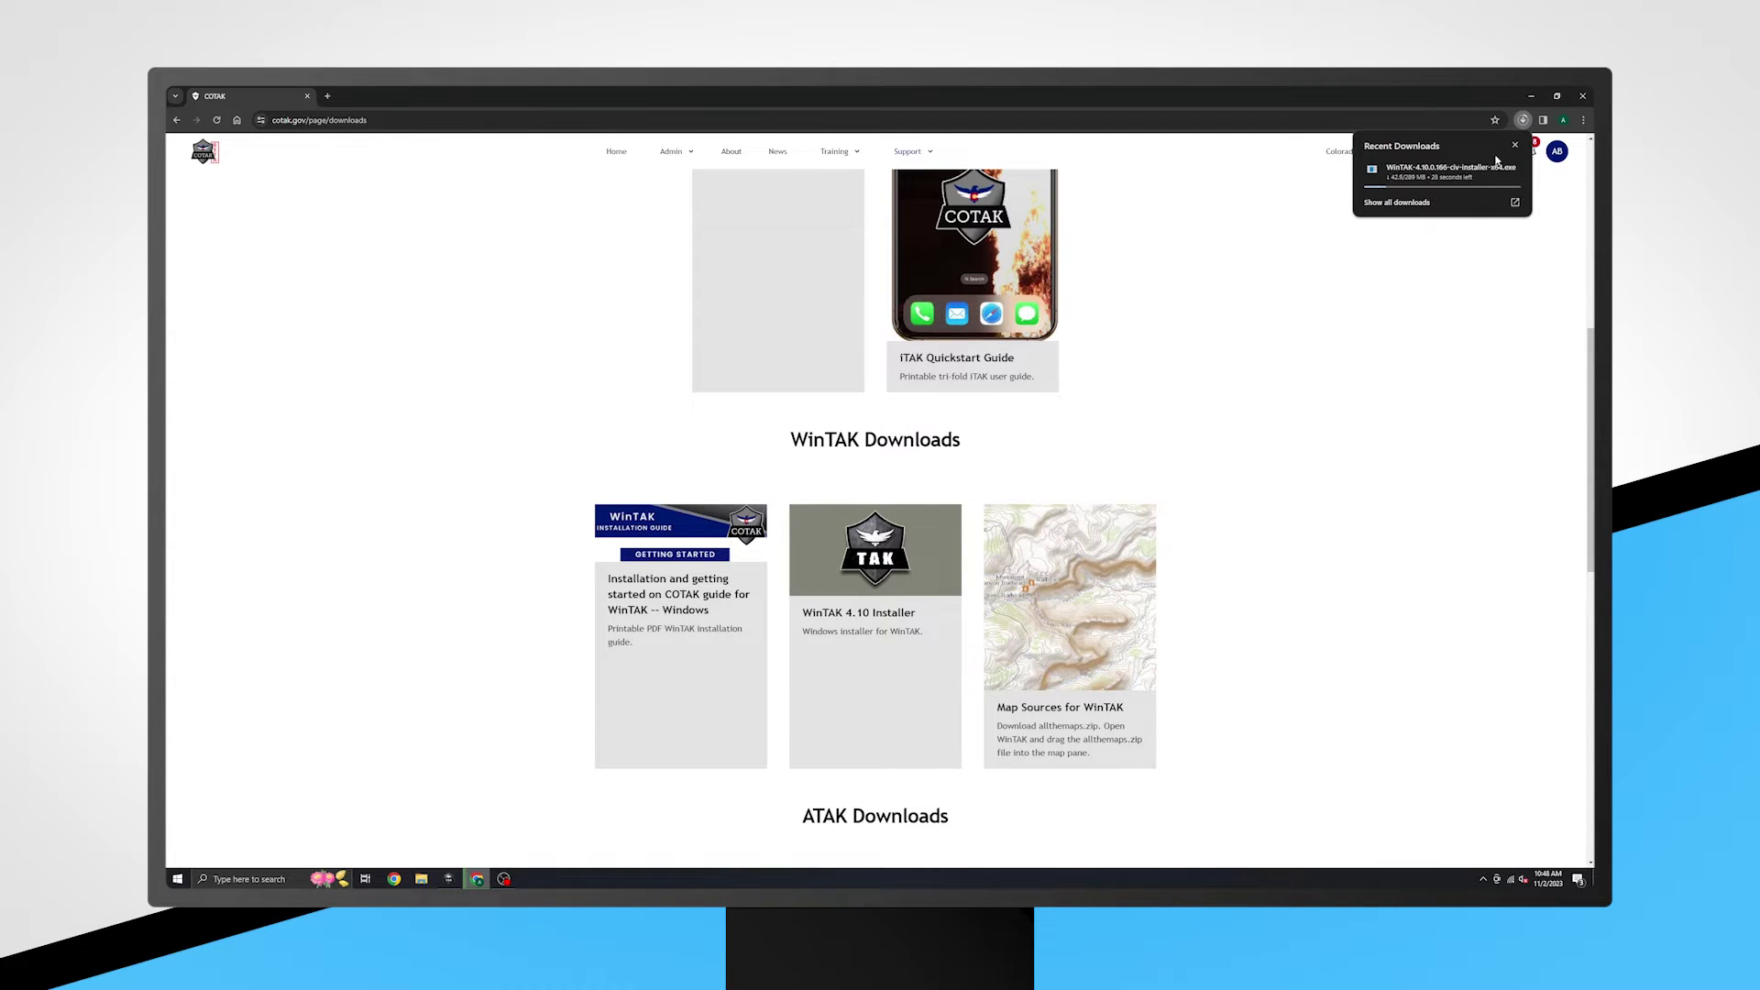
pyautogui.moveTo(1487, 179)
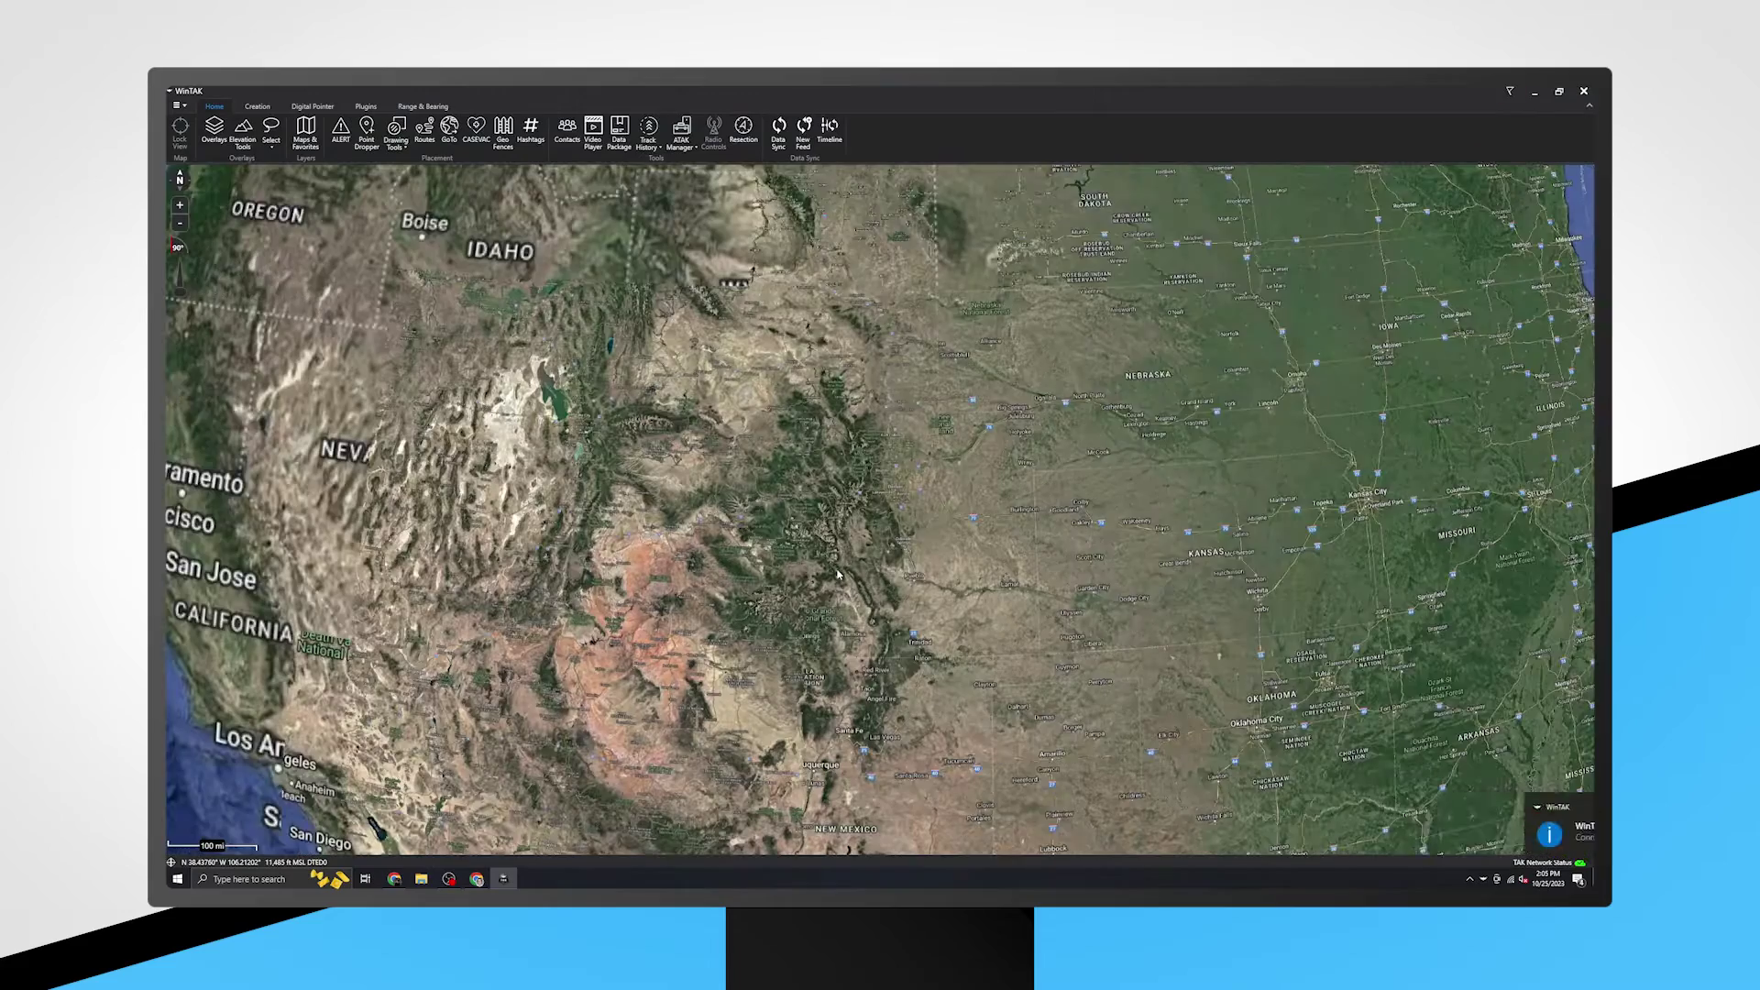
# Dismiss the connection notice, manually set your position near Breckenridge, and zoom in there.
pyautogui.scroll(2, 836, 574)
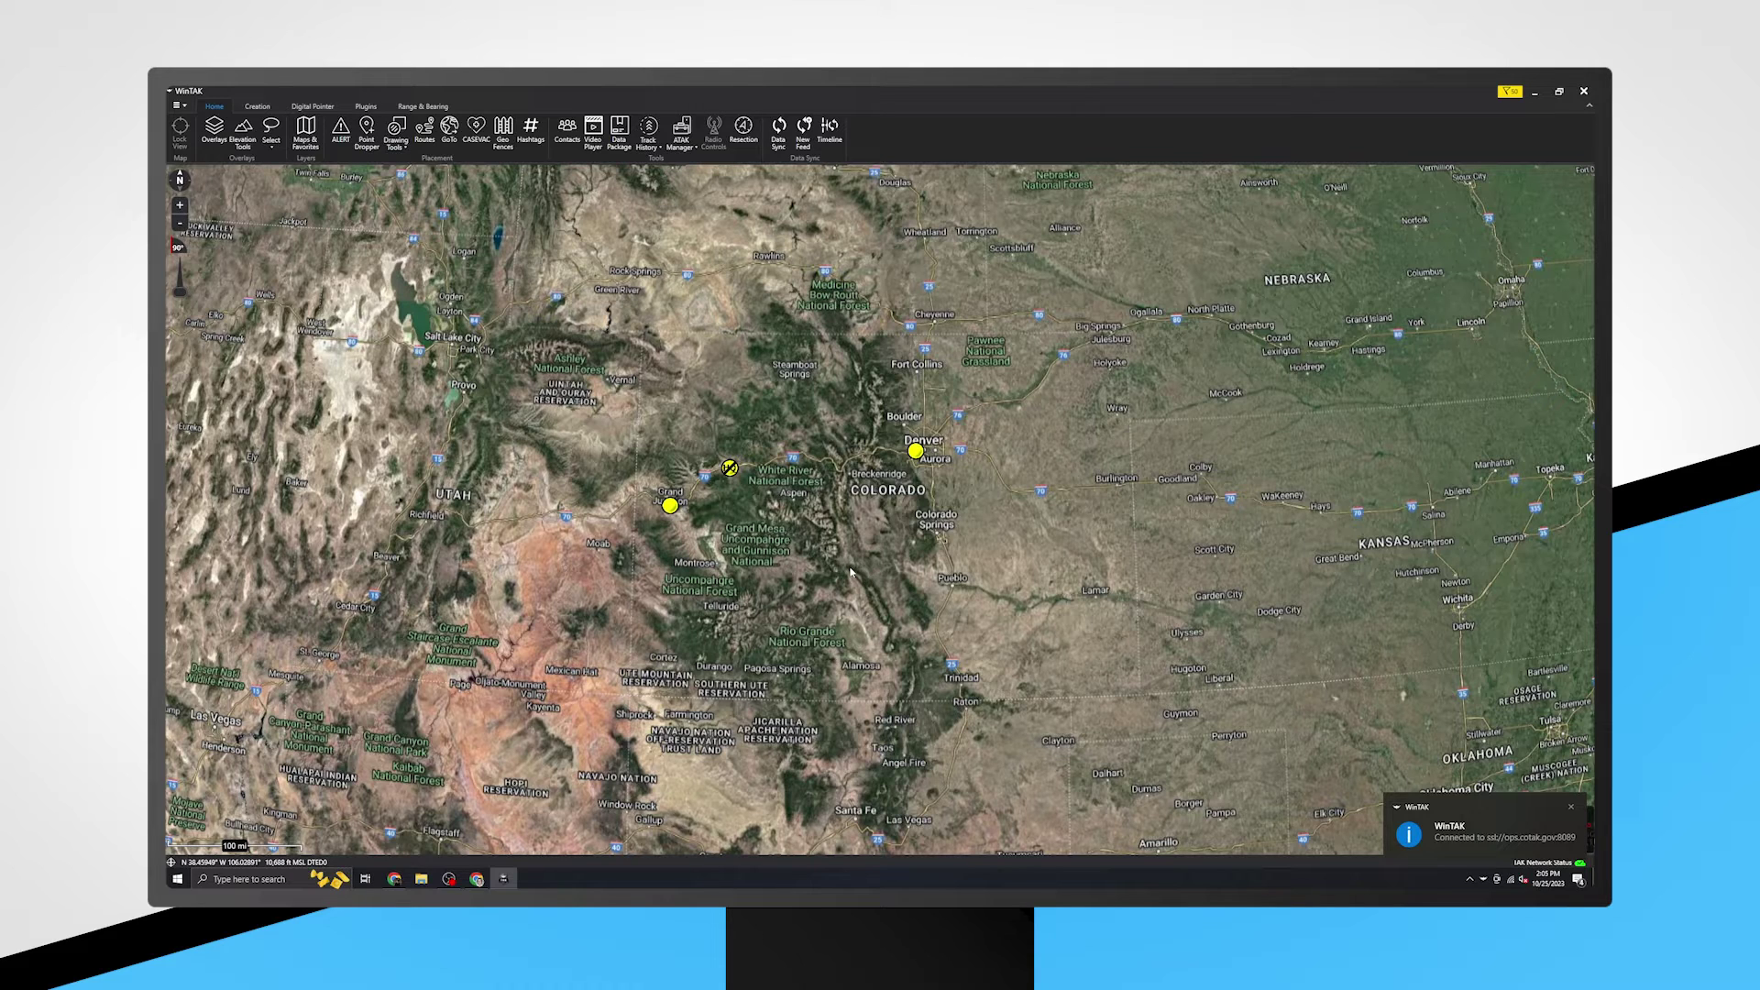
pyautogui.click(1570, 806)
pyautogui.click(1559, 826)
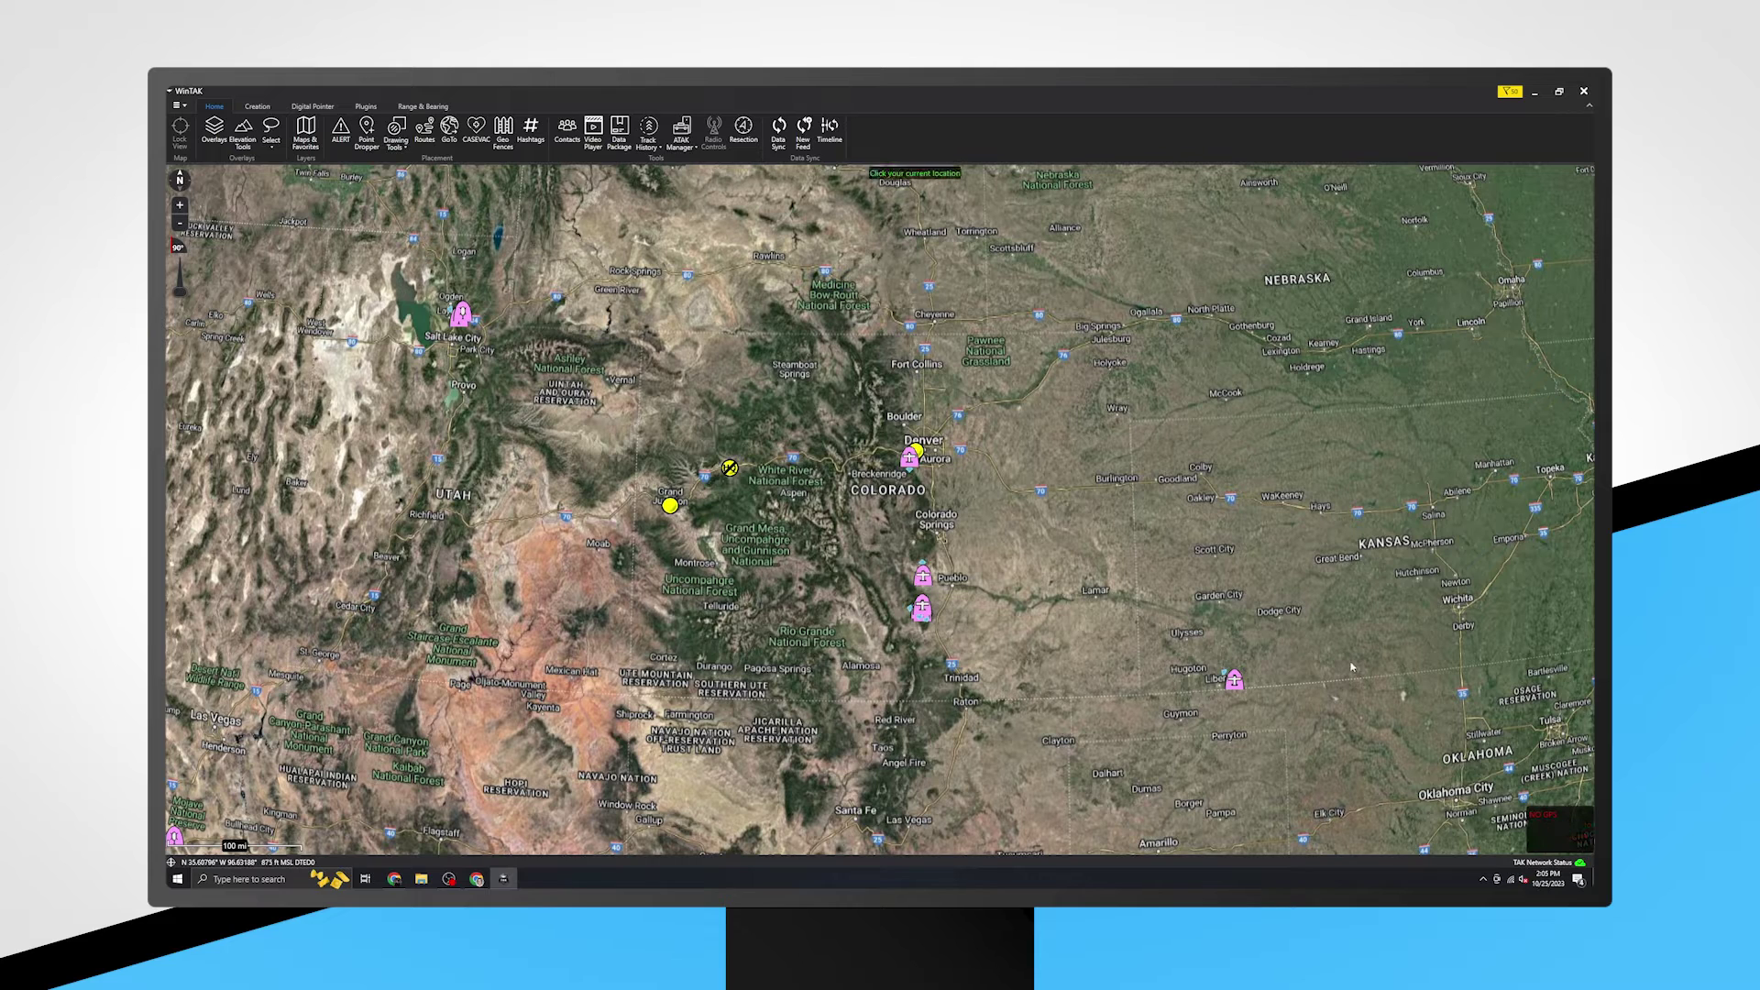
pyautogui.click(833, 466)
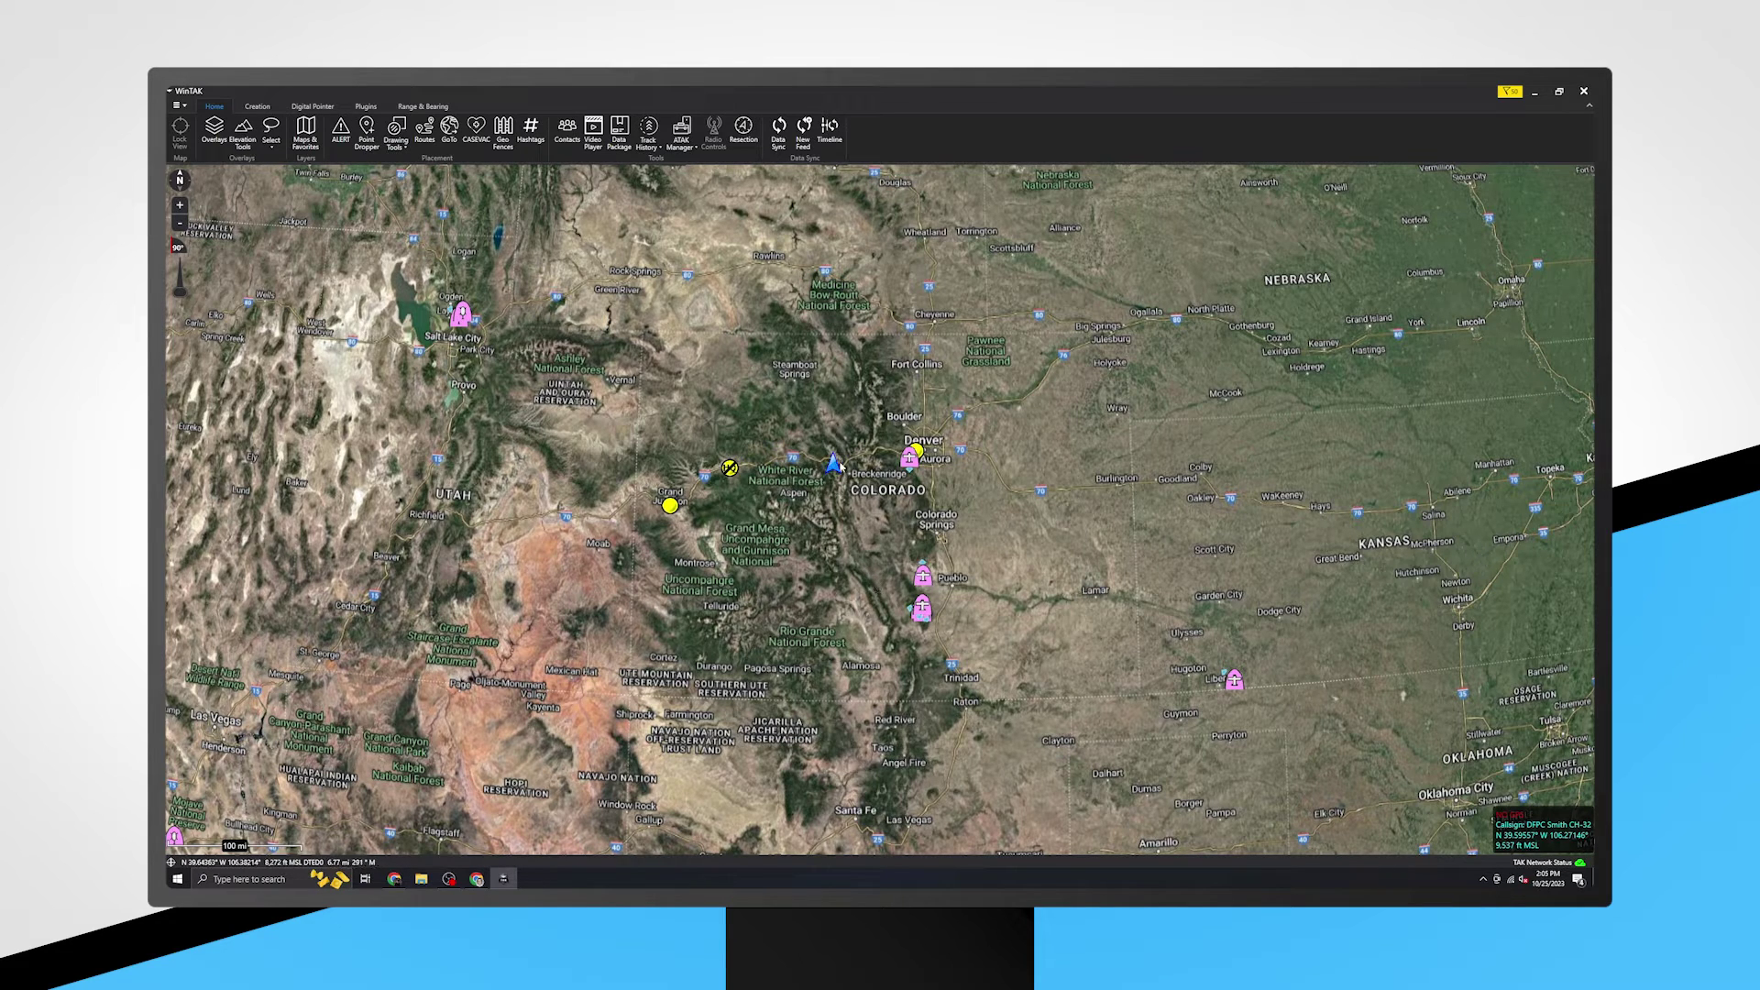
pyautogui.scroll(3, 844, 468)
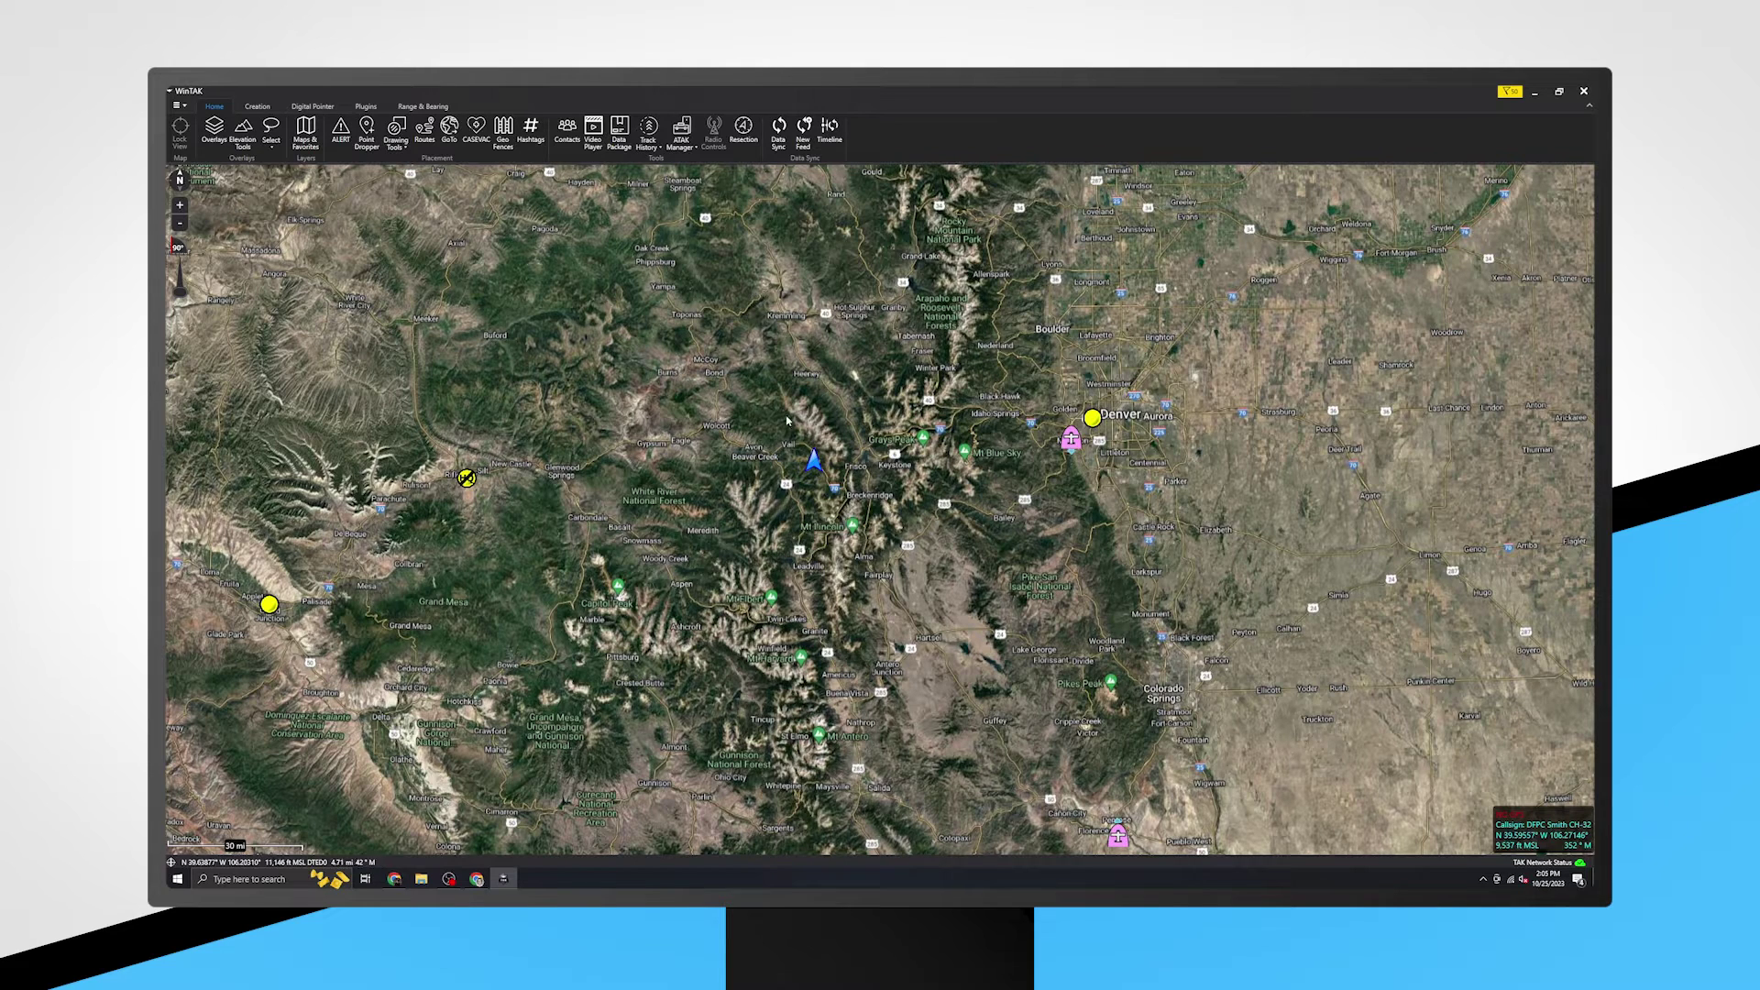
# Inspect your self marker and the T104-LAT aircraft, zoom around Denver, and select the yellow contact.
pyautogui.click(814, 461)
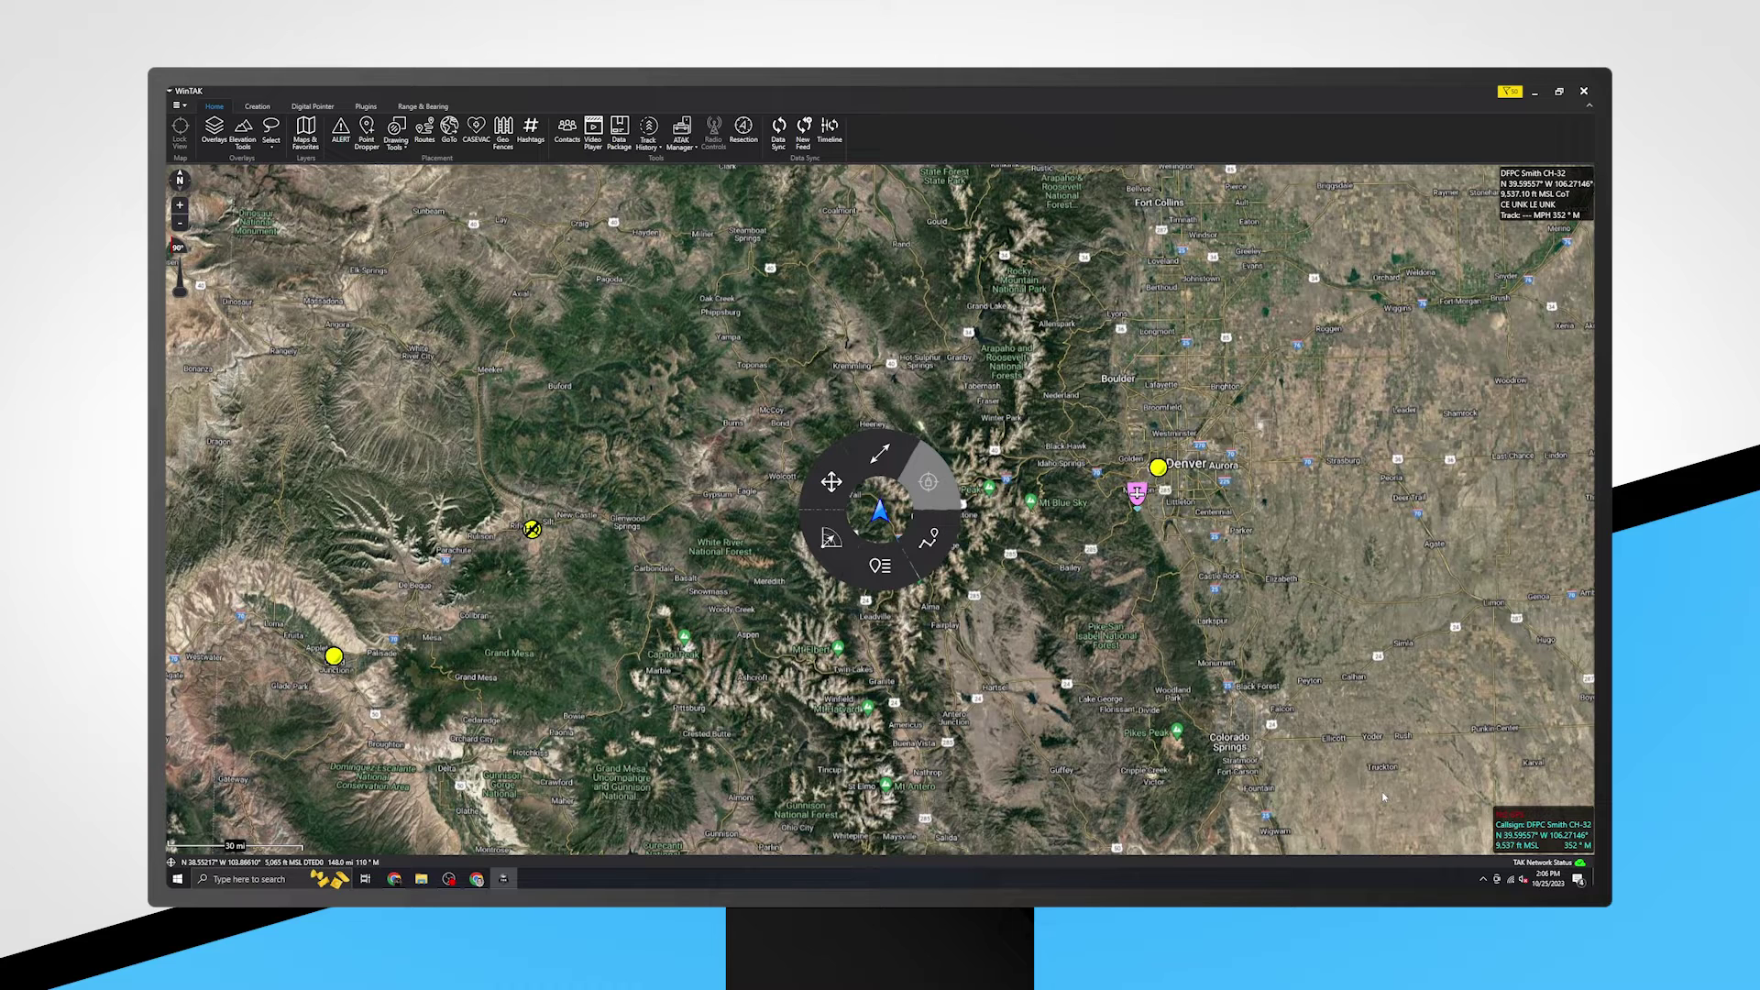
pyautogui.click(1137, 495)
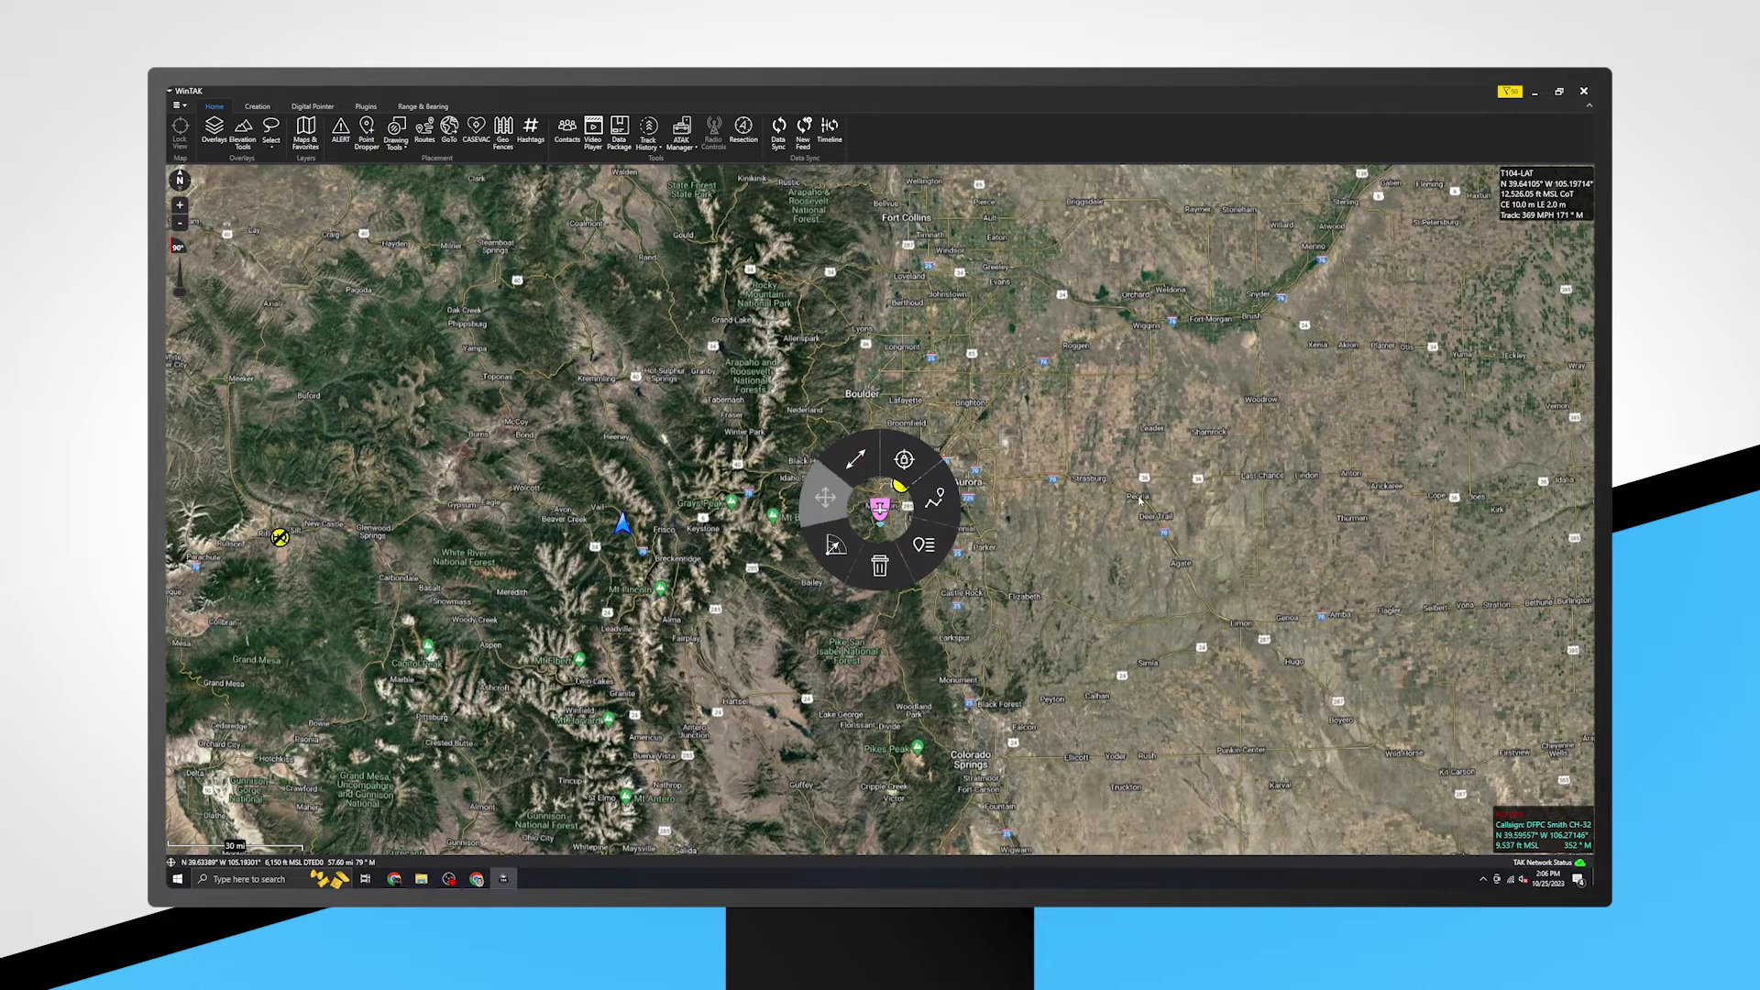
pyautogui.scroll(2, 880, 525)
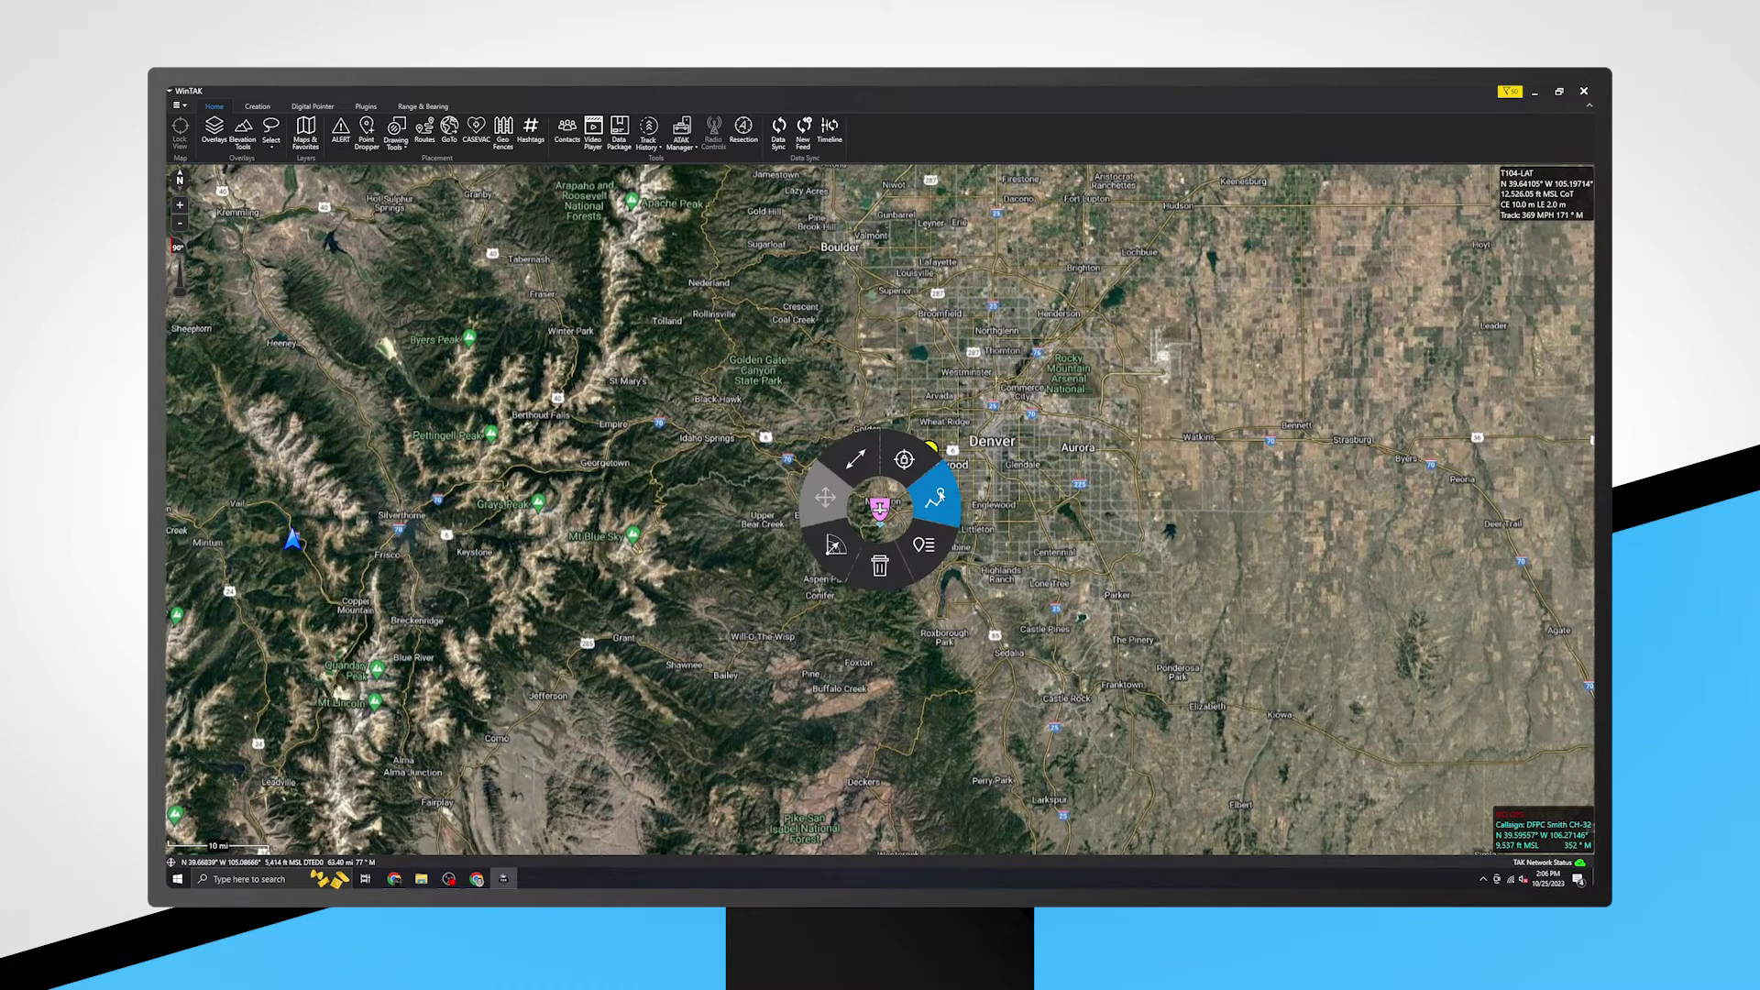
pyautogui.scroll(5, 879, 499)
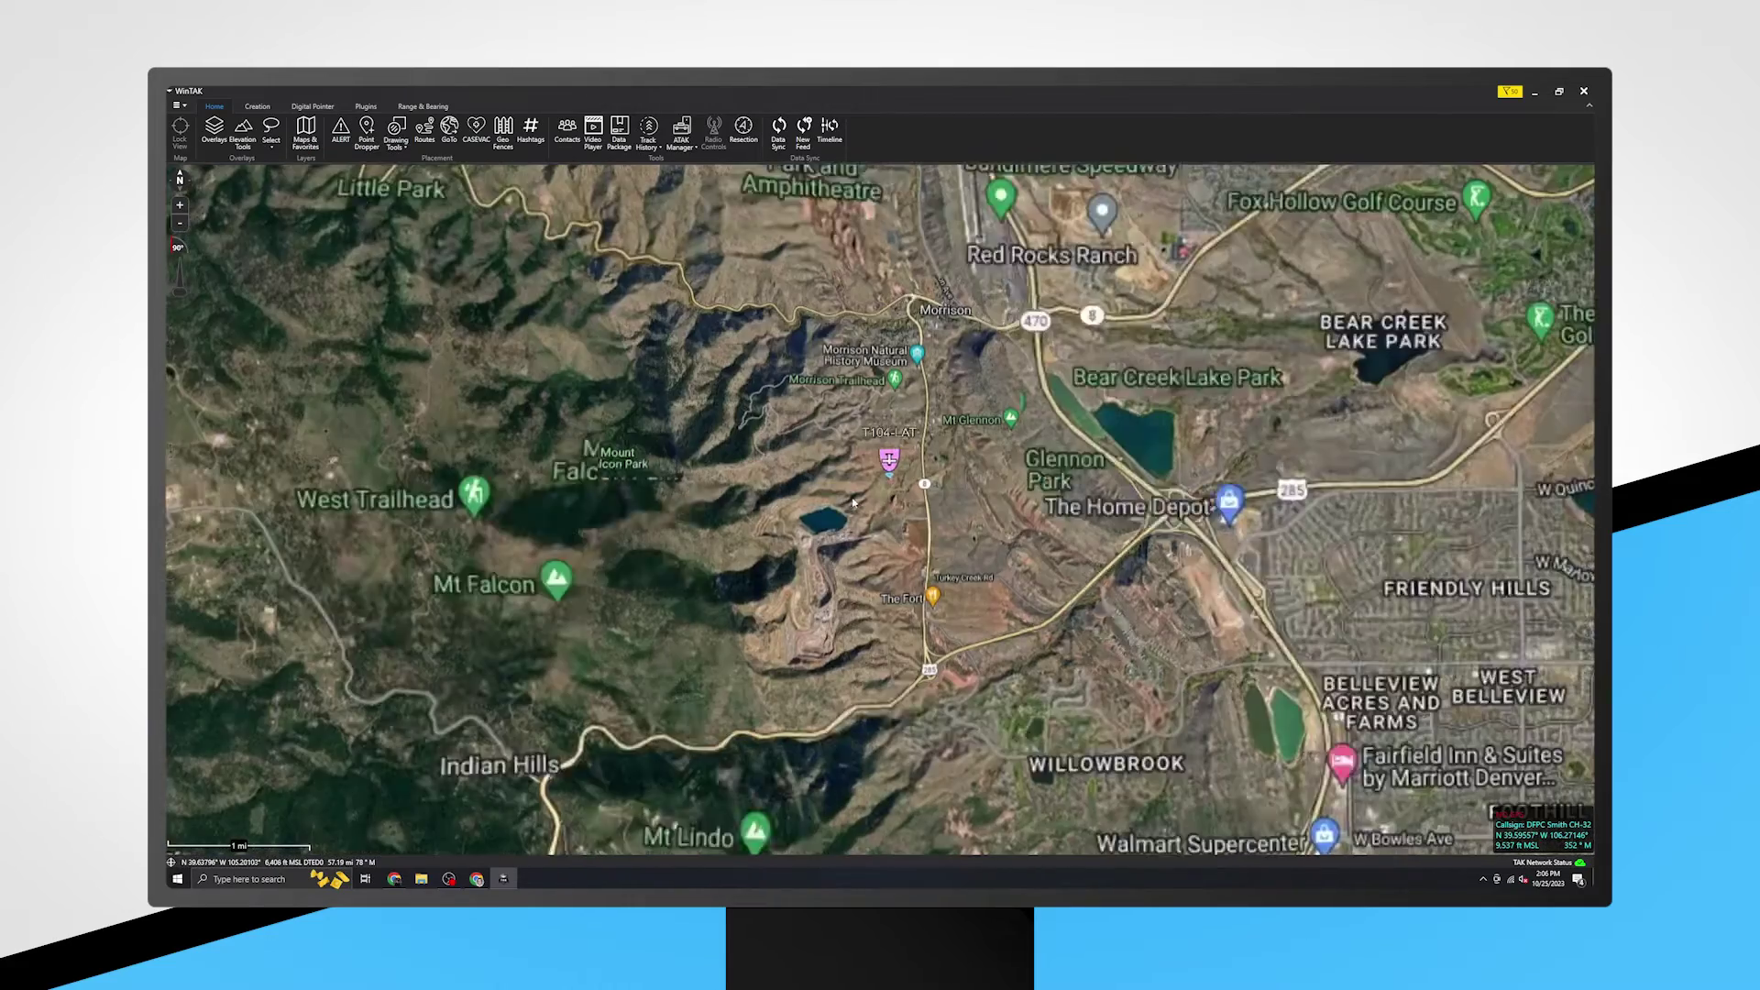
pyautogui.scroll(-3, 1093, 797)
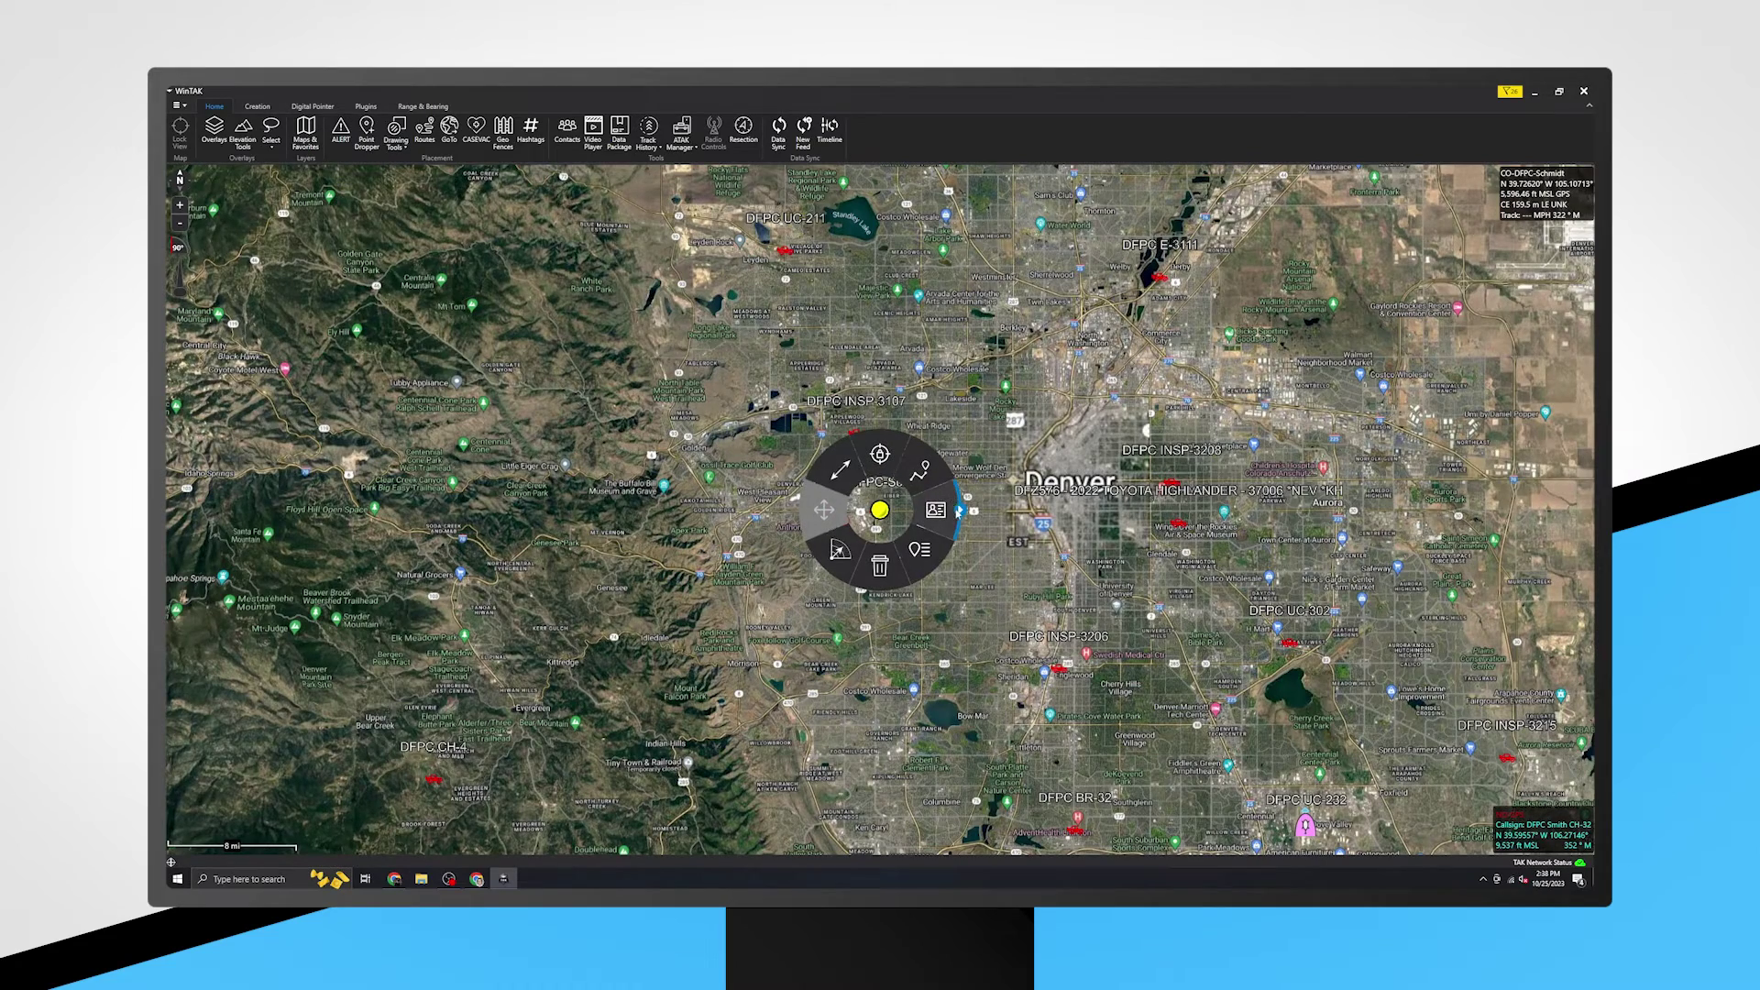
pyautogui.click(957, 512)
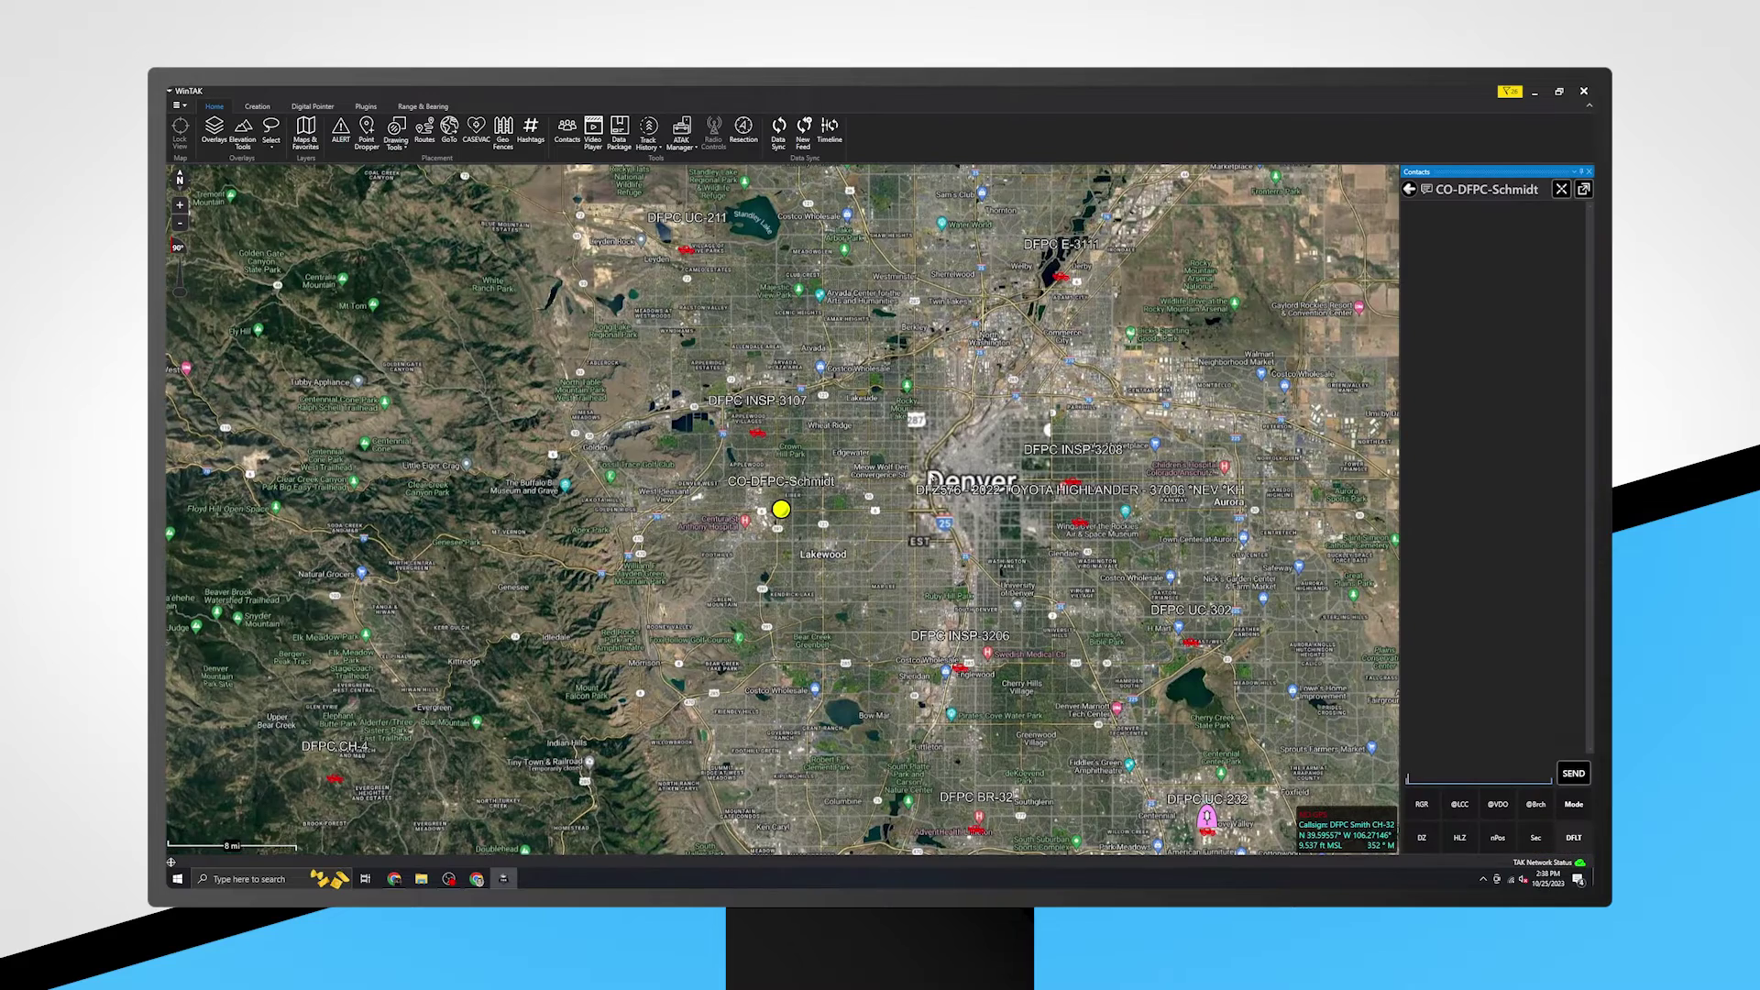
# Send an RGR quick reply in the chat, close it, and view the contact's User Details.
pyautogui.click(1421, 804)
pyautogui.click(1573, 772)
pyautogui.click(780, 508)
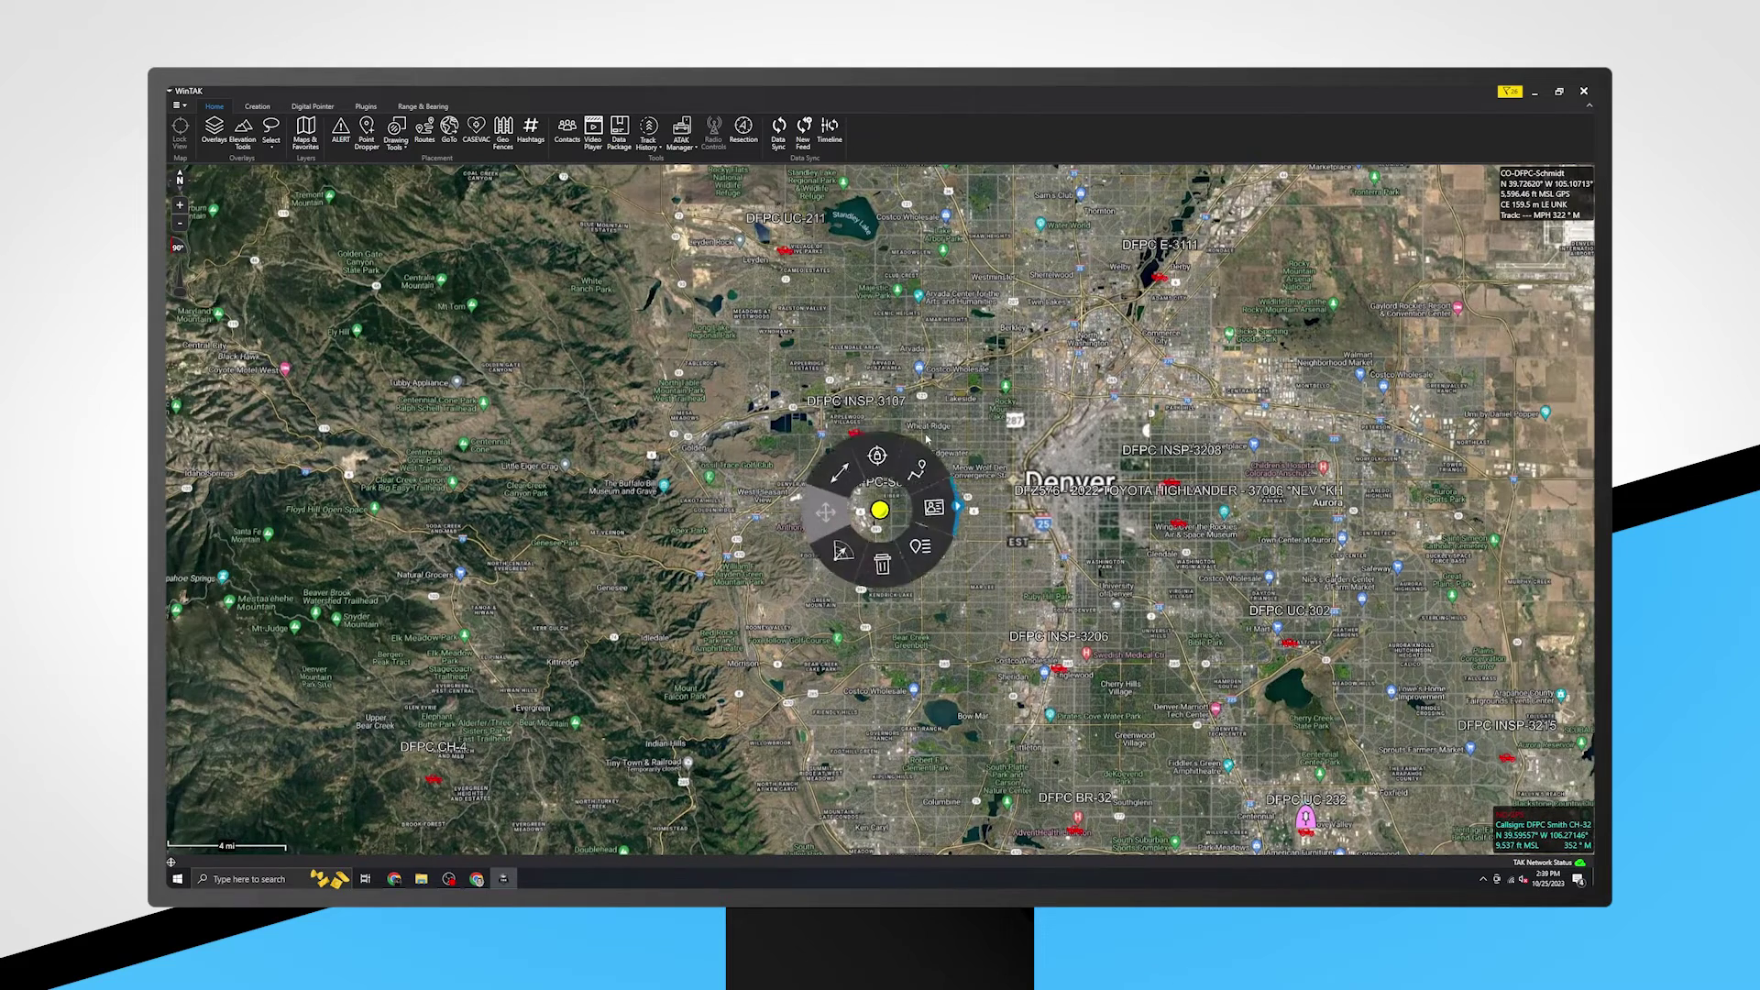
pyautogui.click(927, 552)
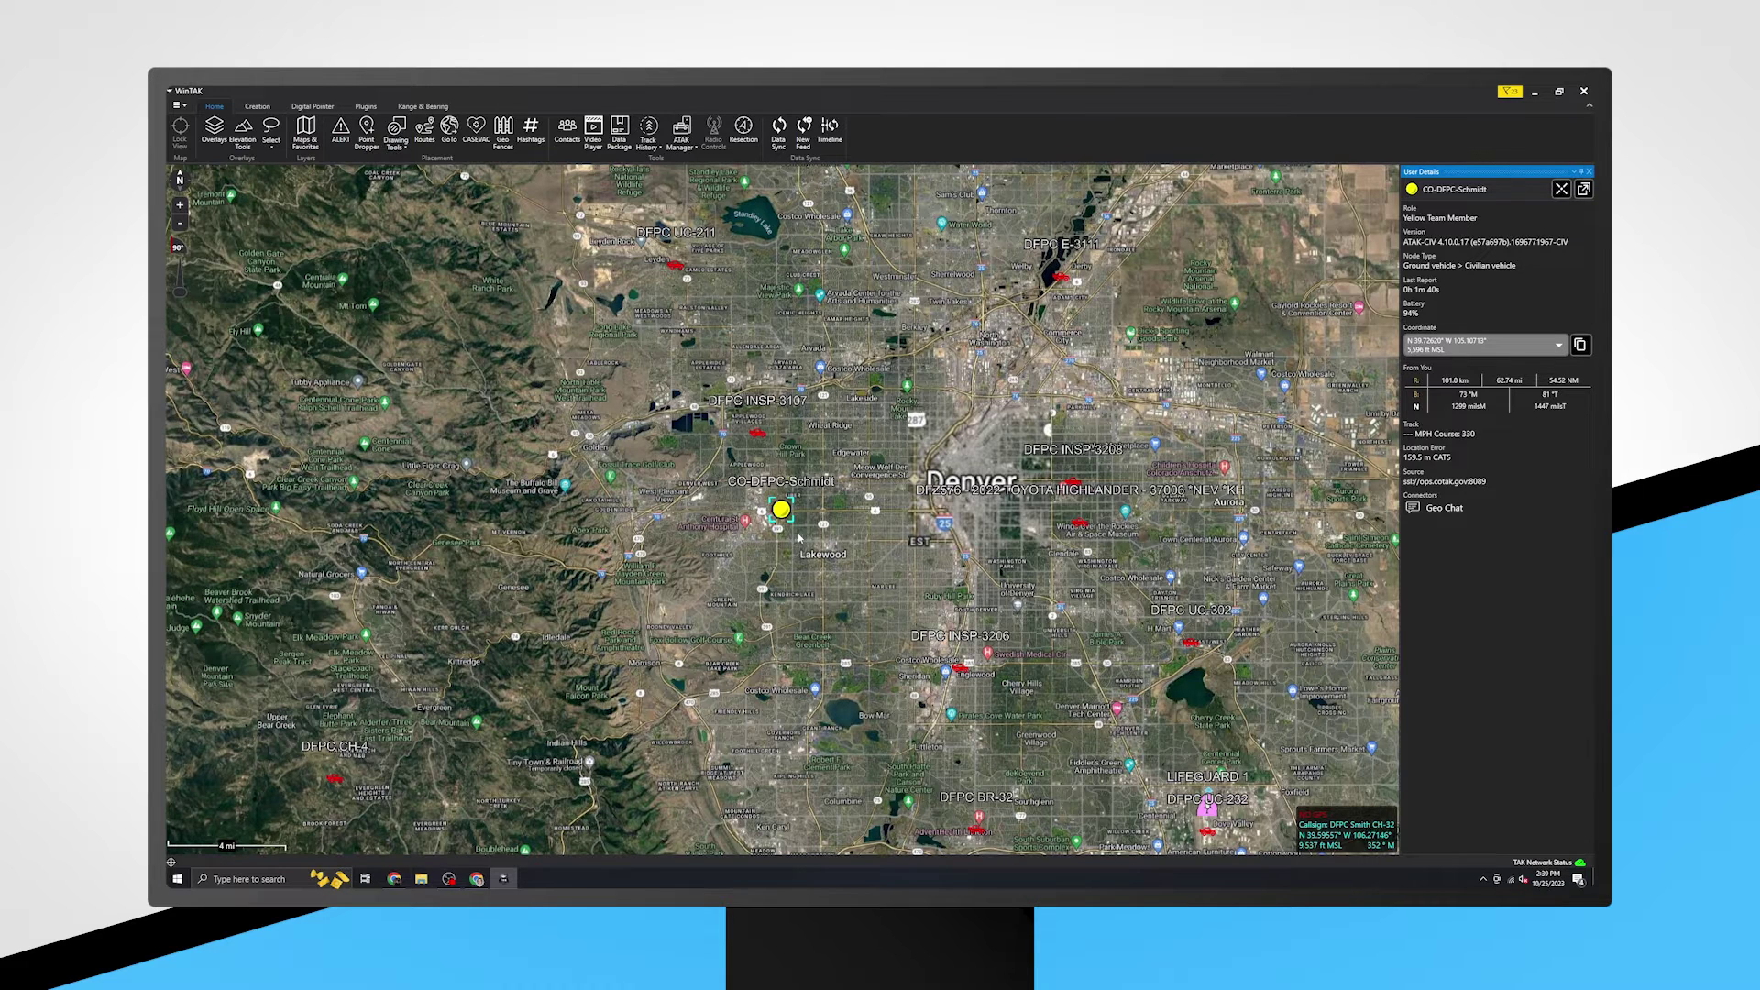
# Delete the yellow contact from the map, then shift and zoom the view toward Lakewood.
pyautogui.click(780, 510)
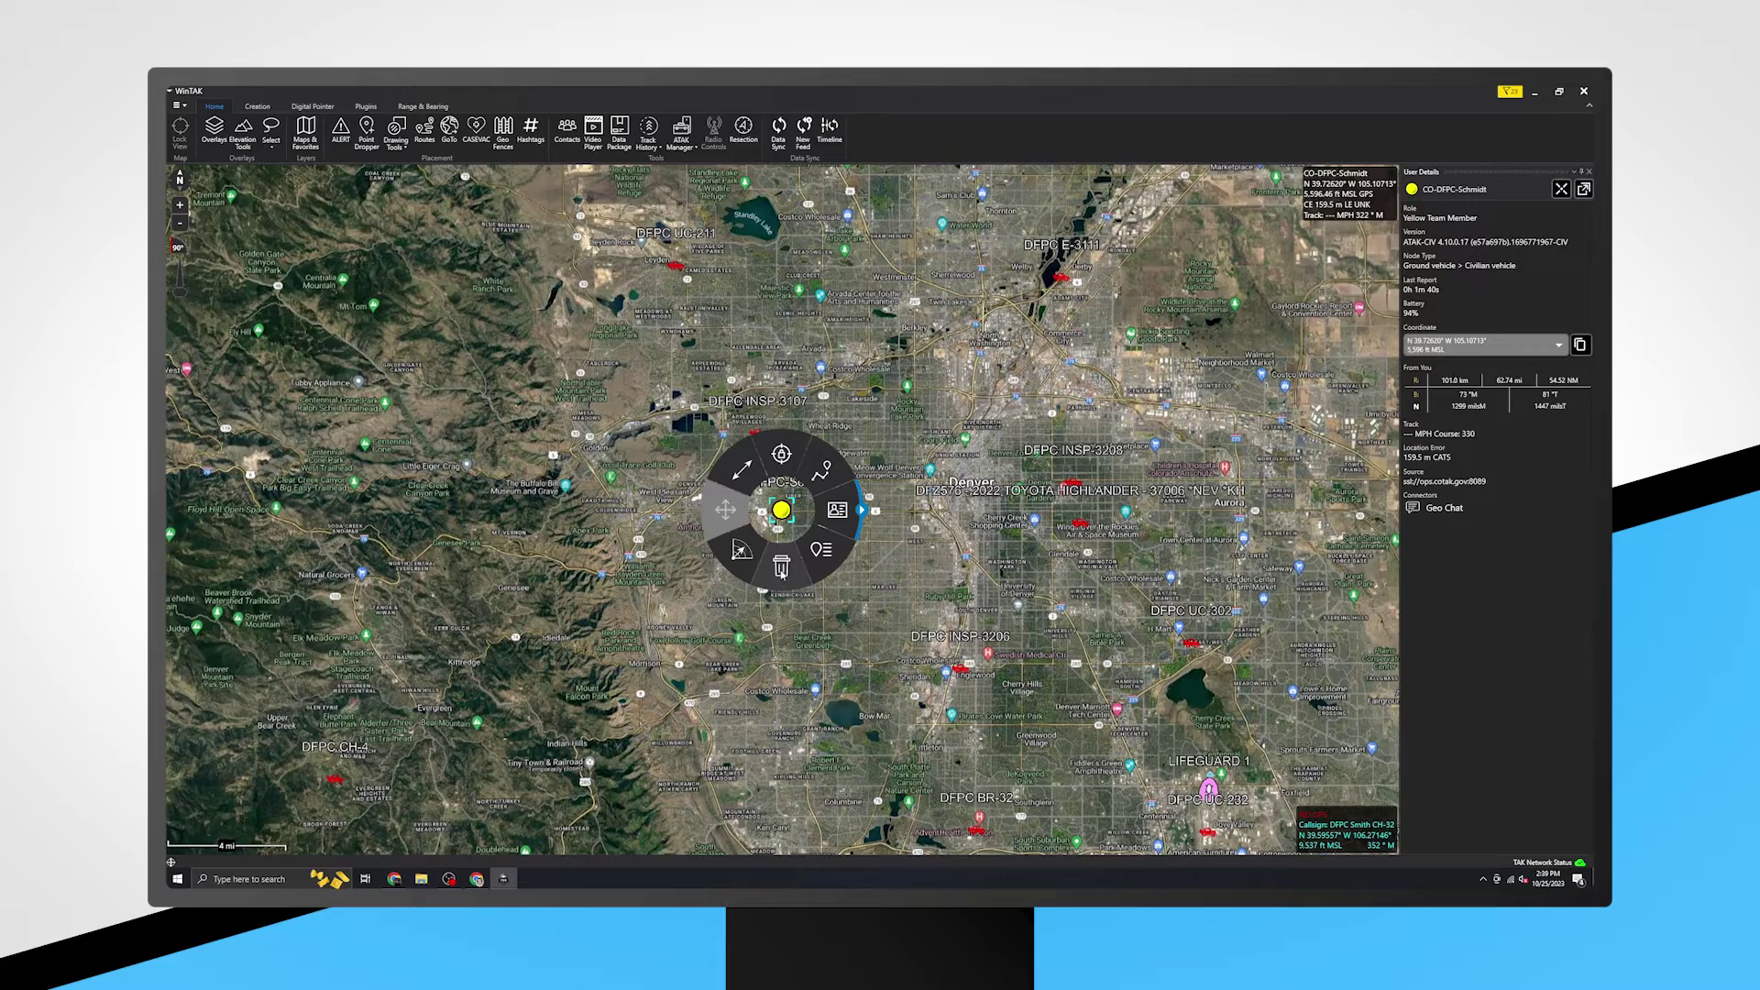
pyautogui.click(781, 568)
pyautogui.click(922, 508)
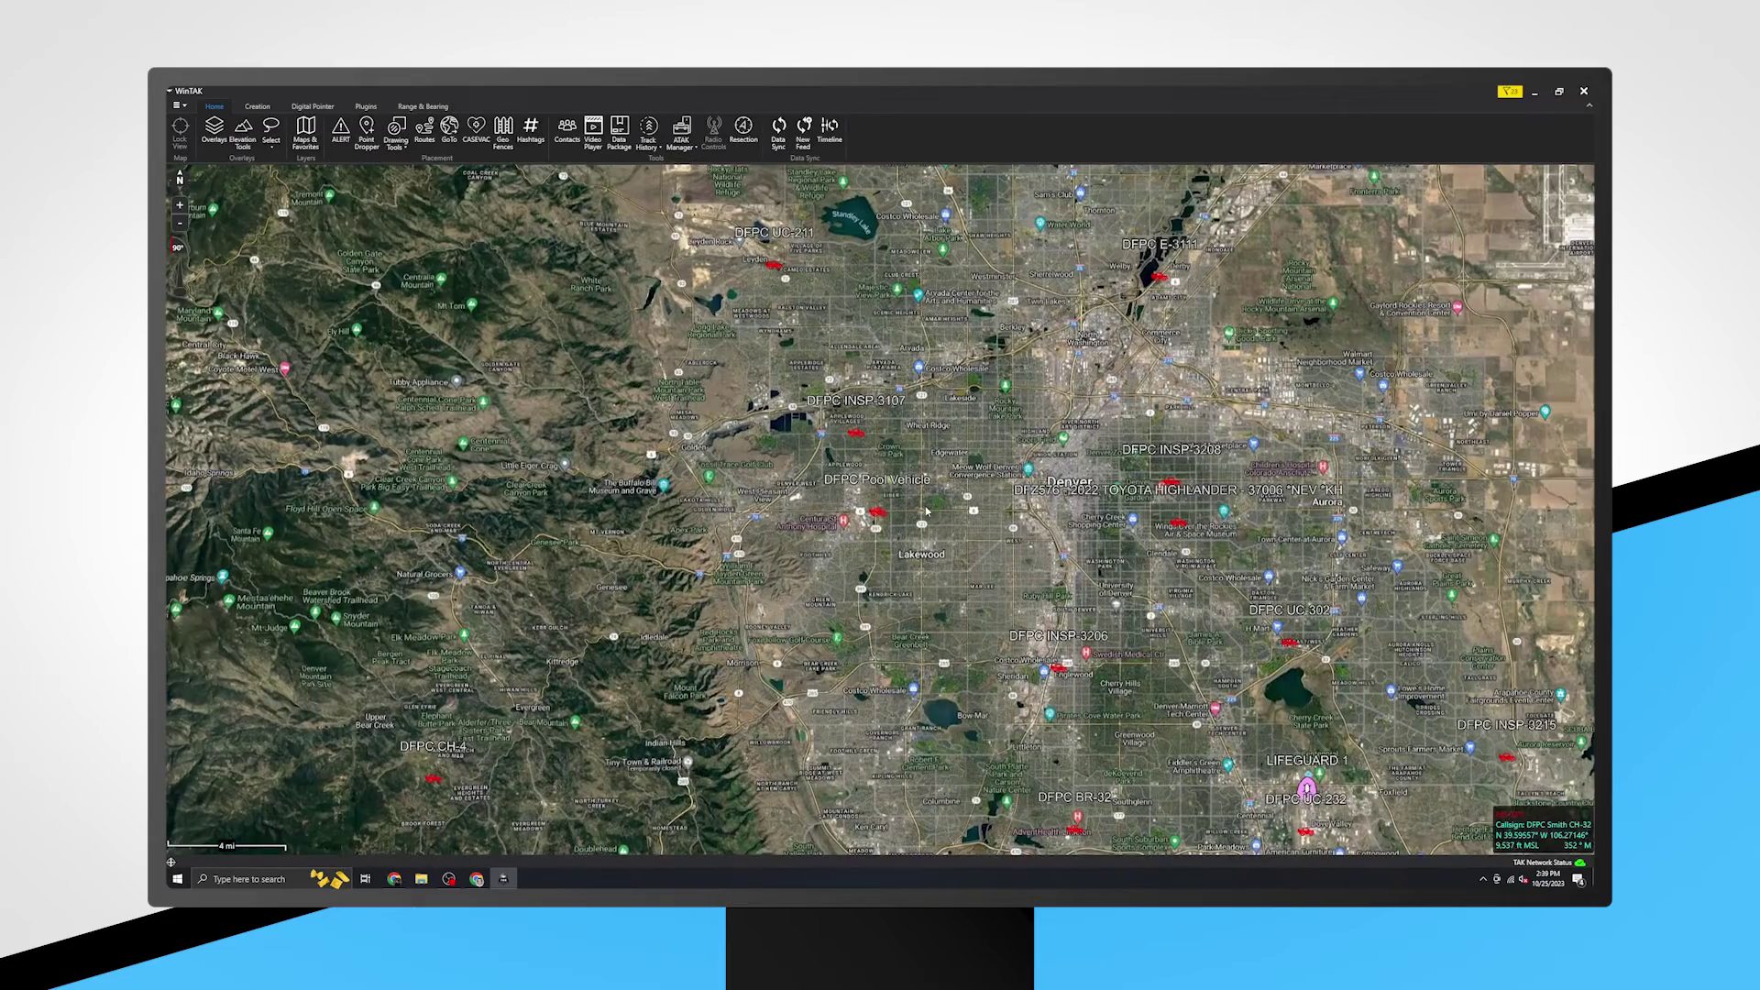
pyautogui.moveTo(954, 581); pyautogui.dragTo(968, 539)
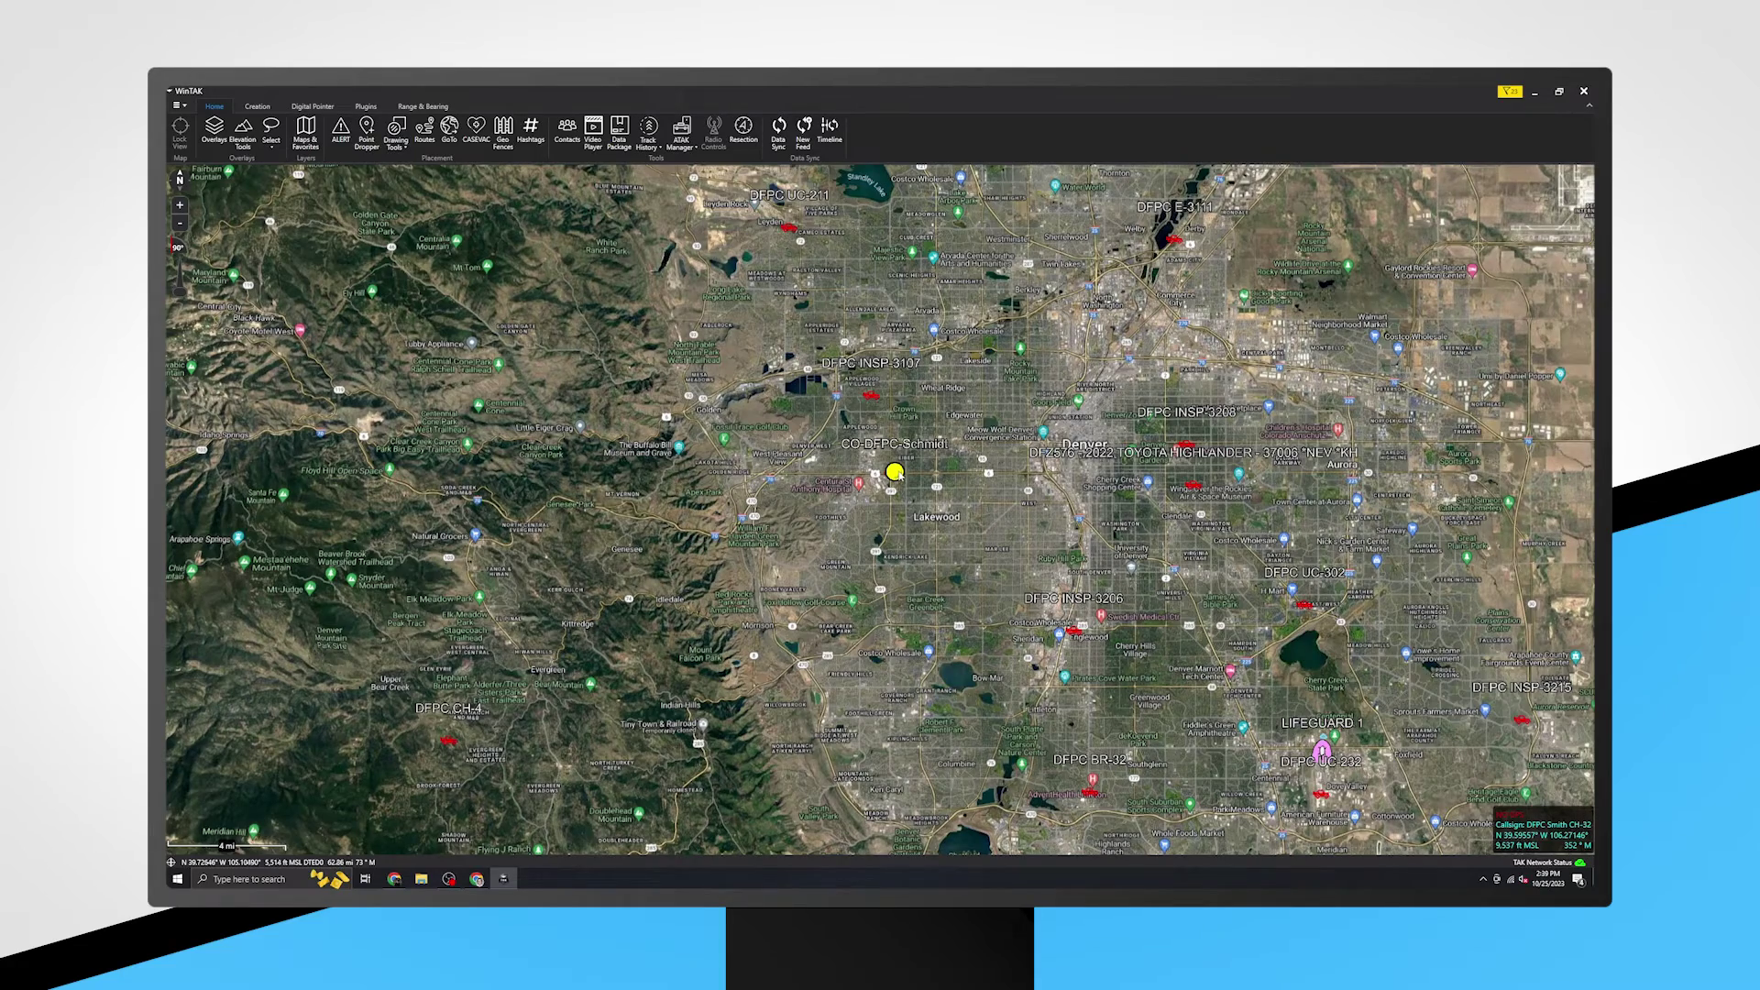
pyautogui.scroll(10, 898, 473)
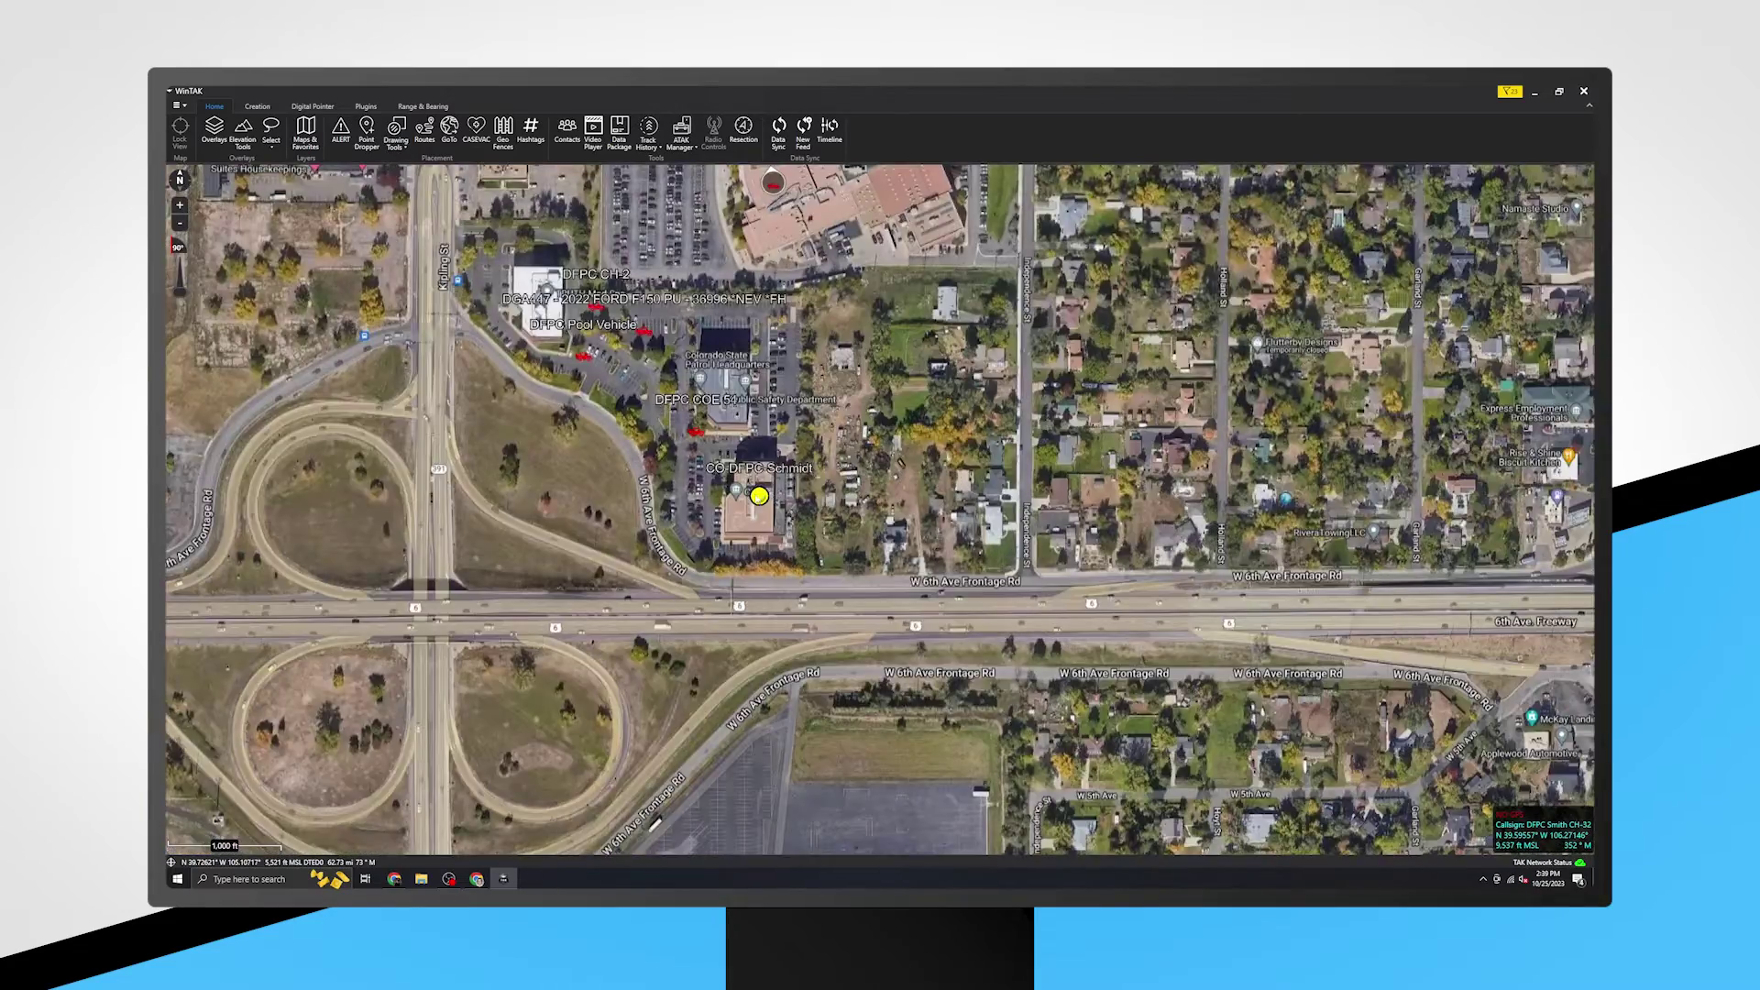
# Place a yellow point marker west of Denver, after dismissing the polar coordinate entry.
pyautogui.click(746, 504)
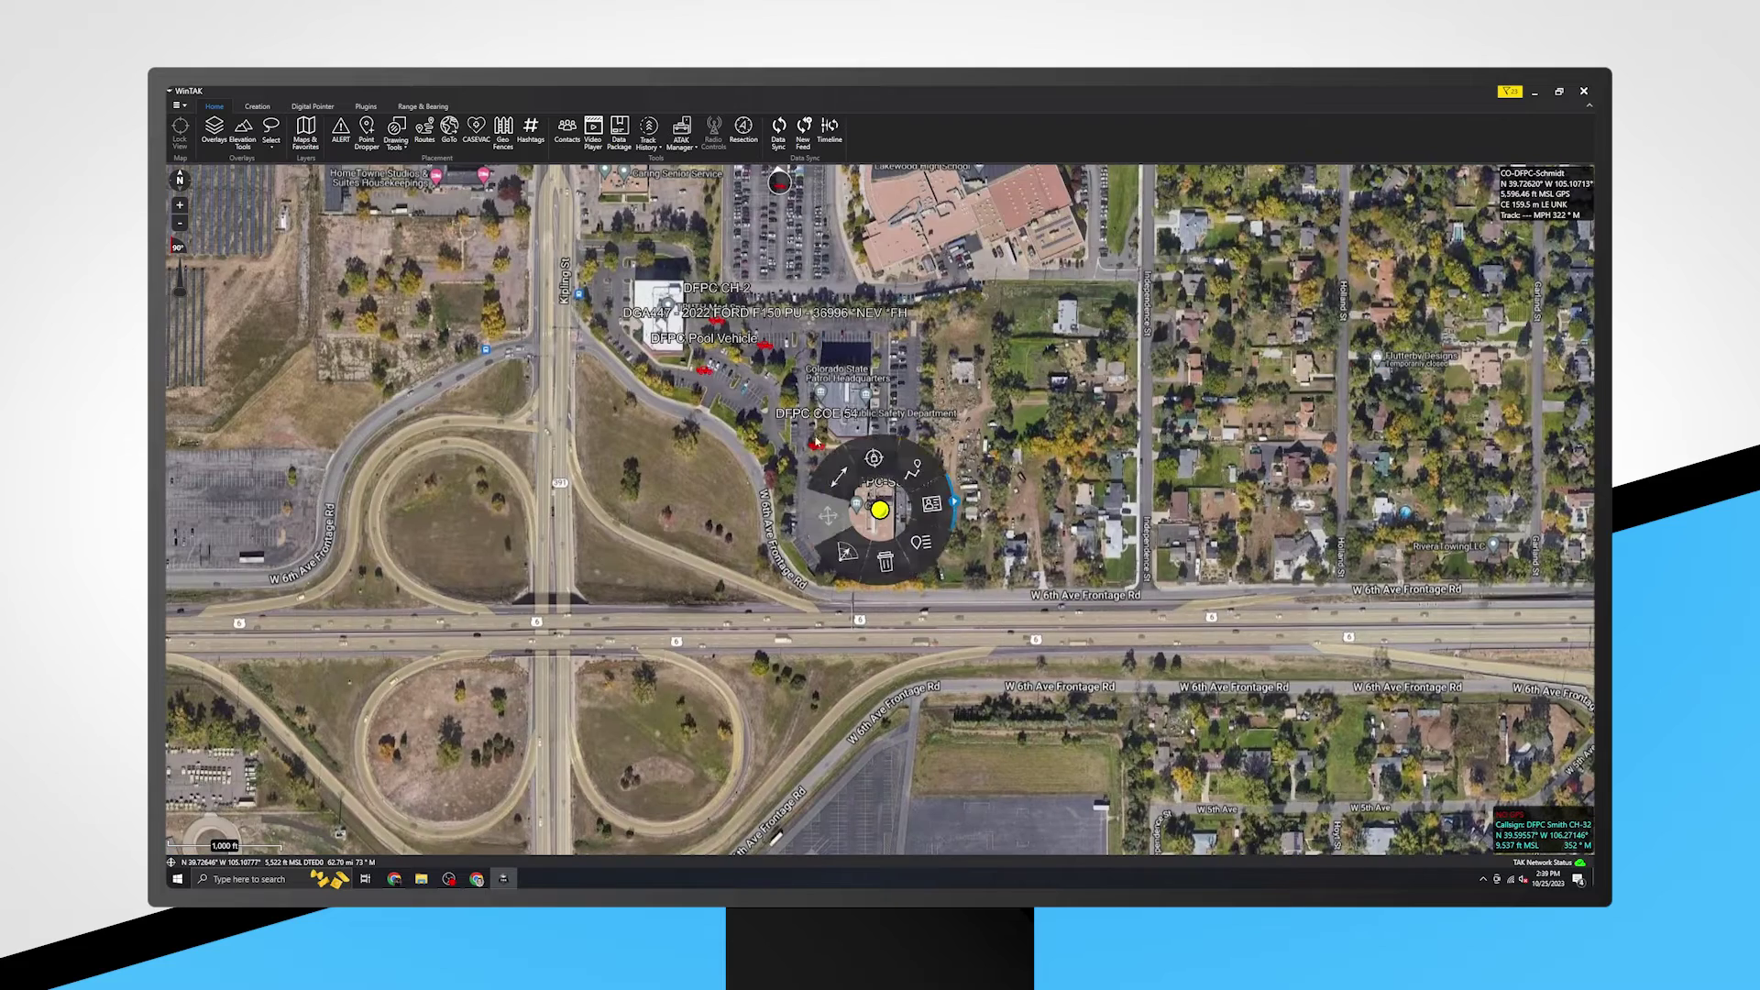
pyautogui.click(841, 569)
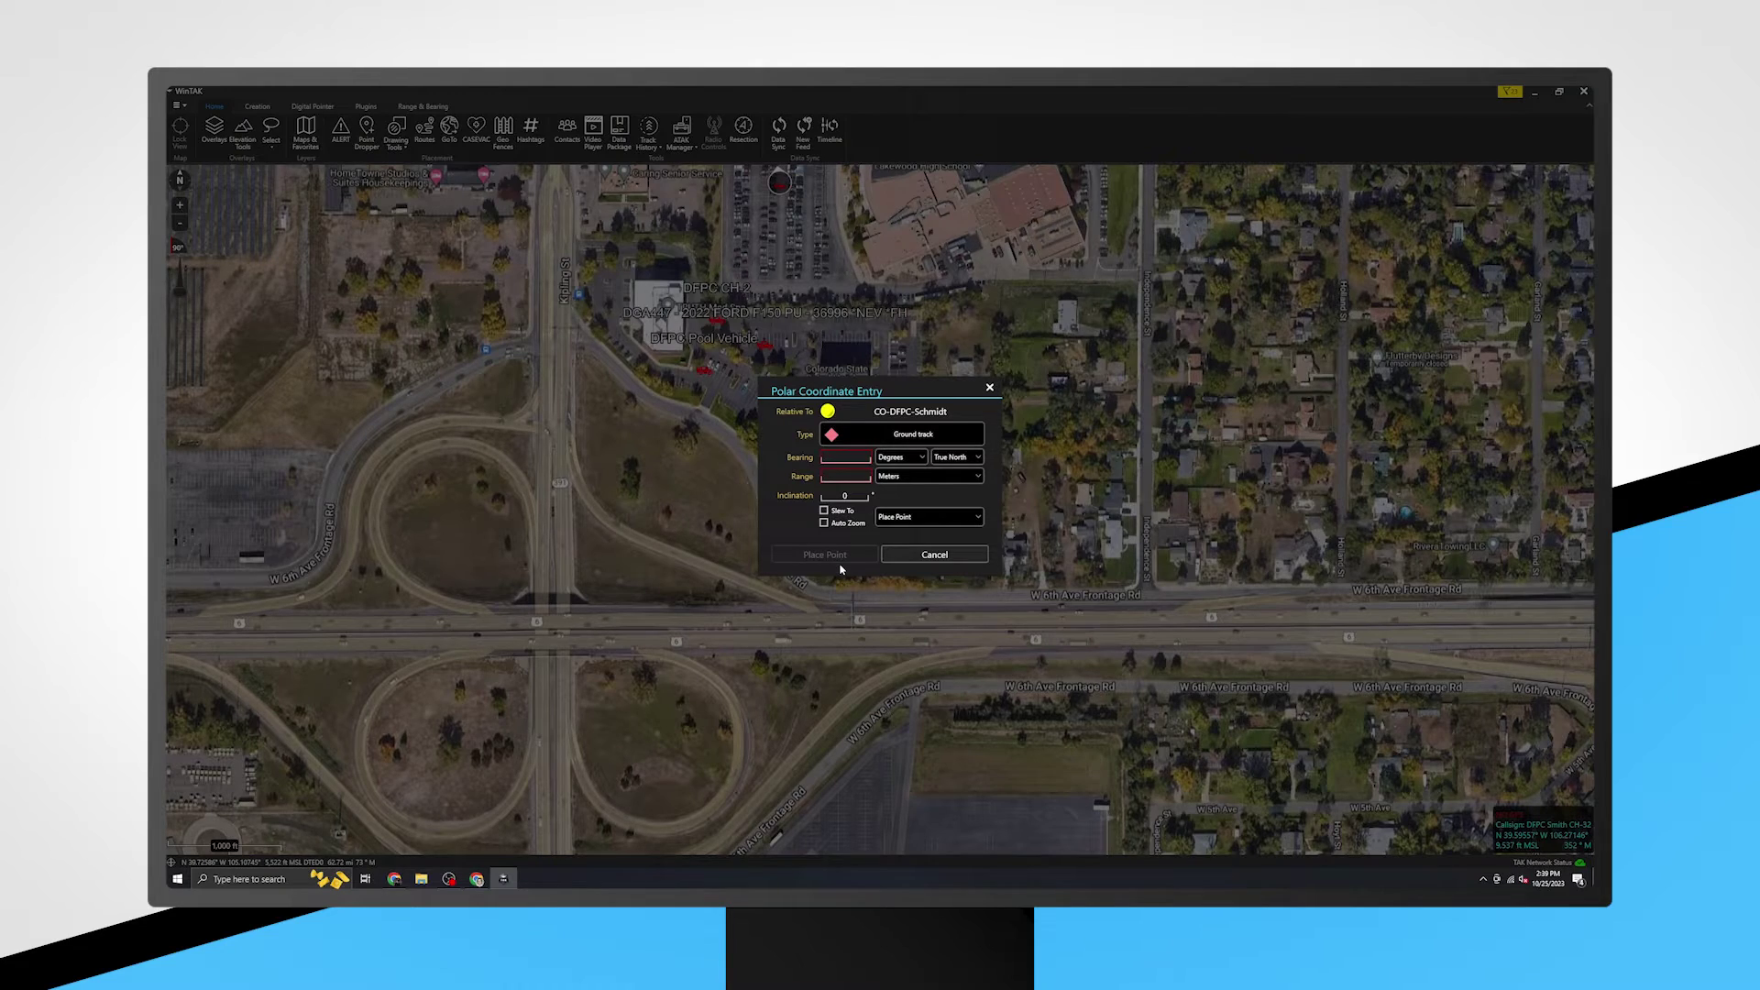
pyautogui.click(932, 554)
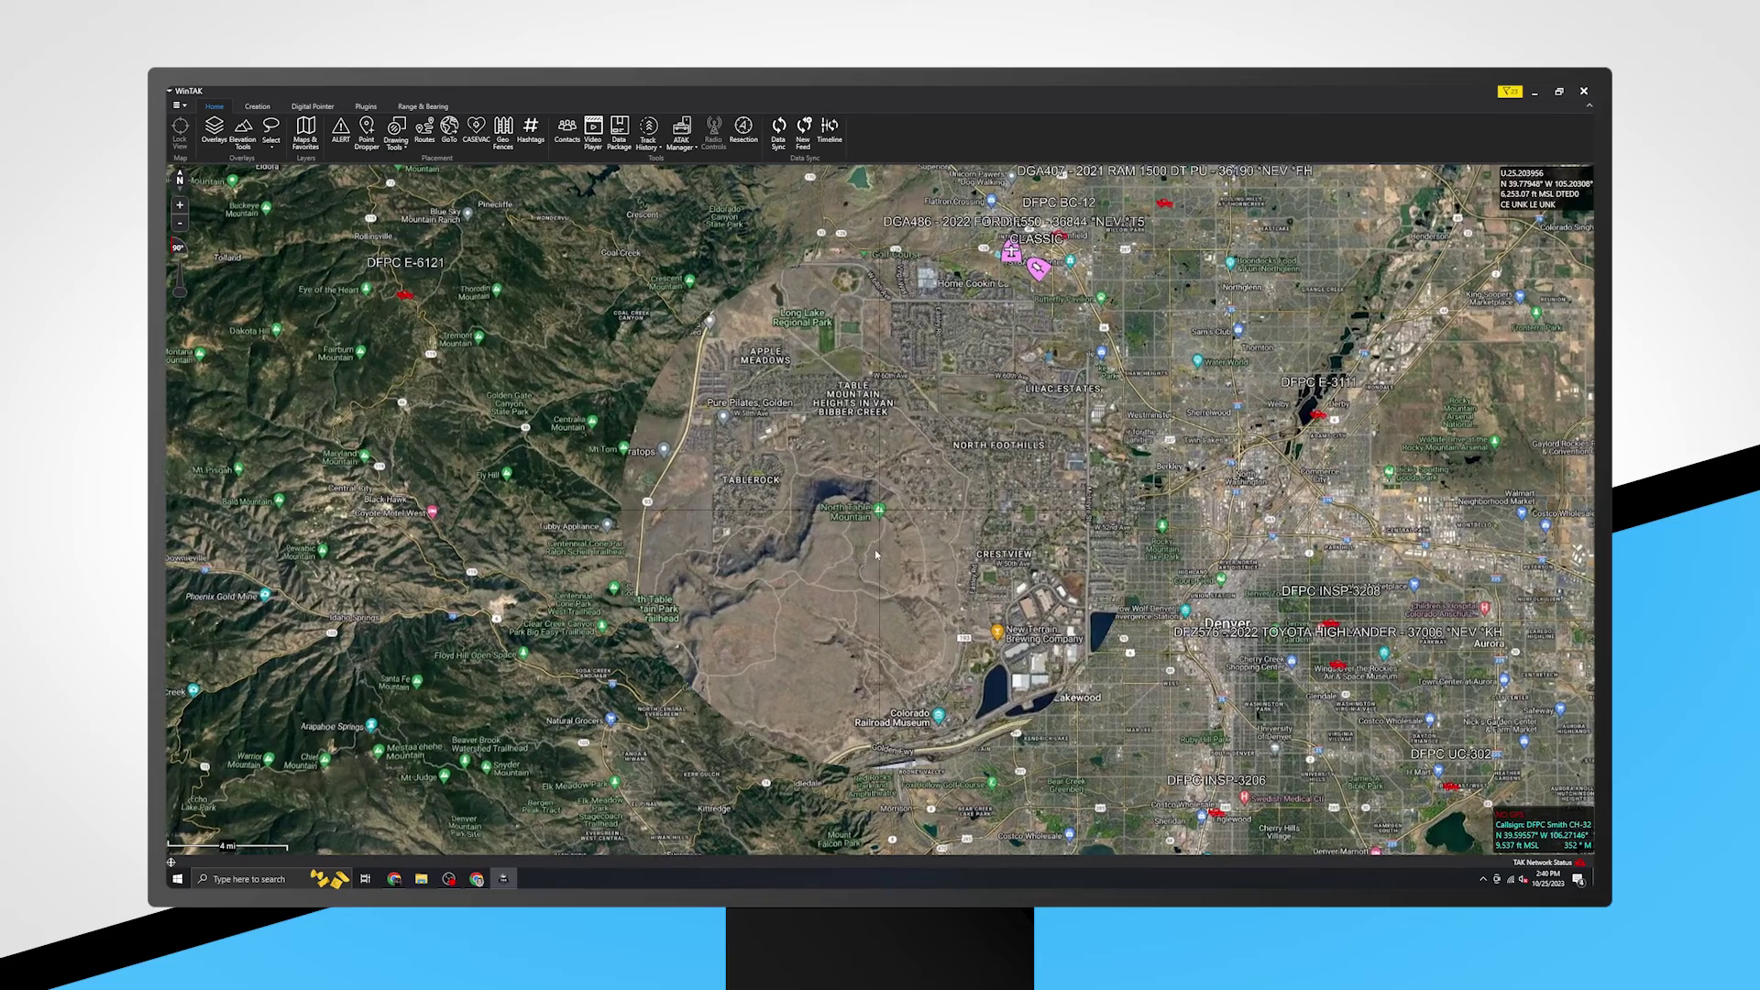
pyautogui.click(875, 555)
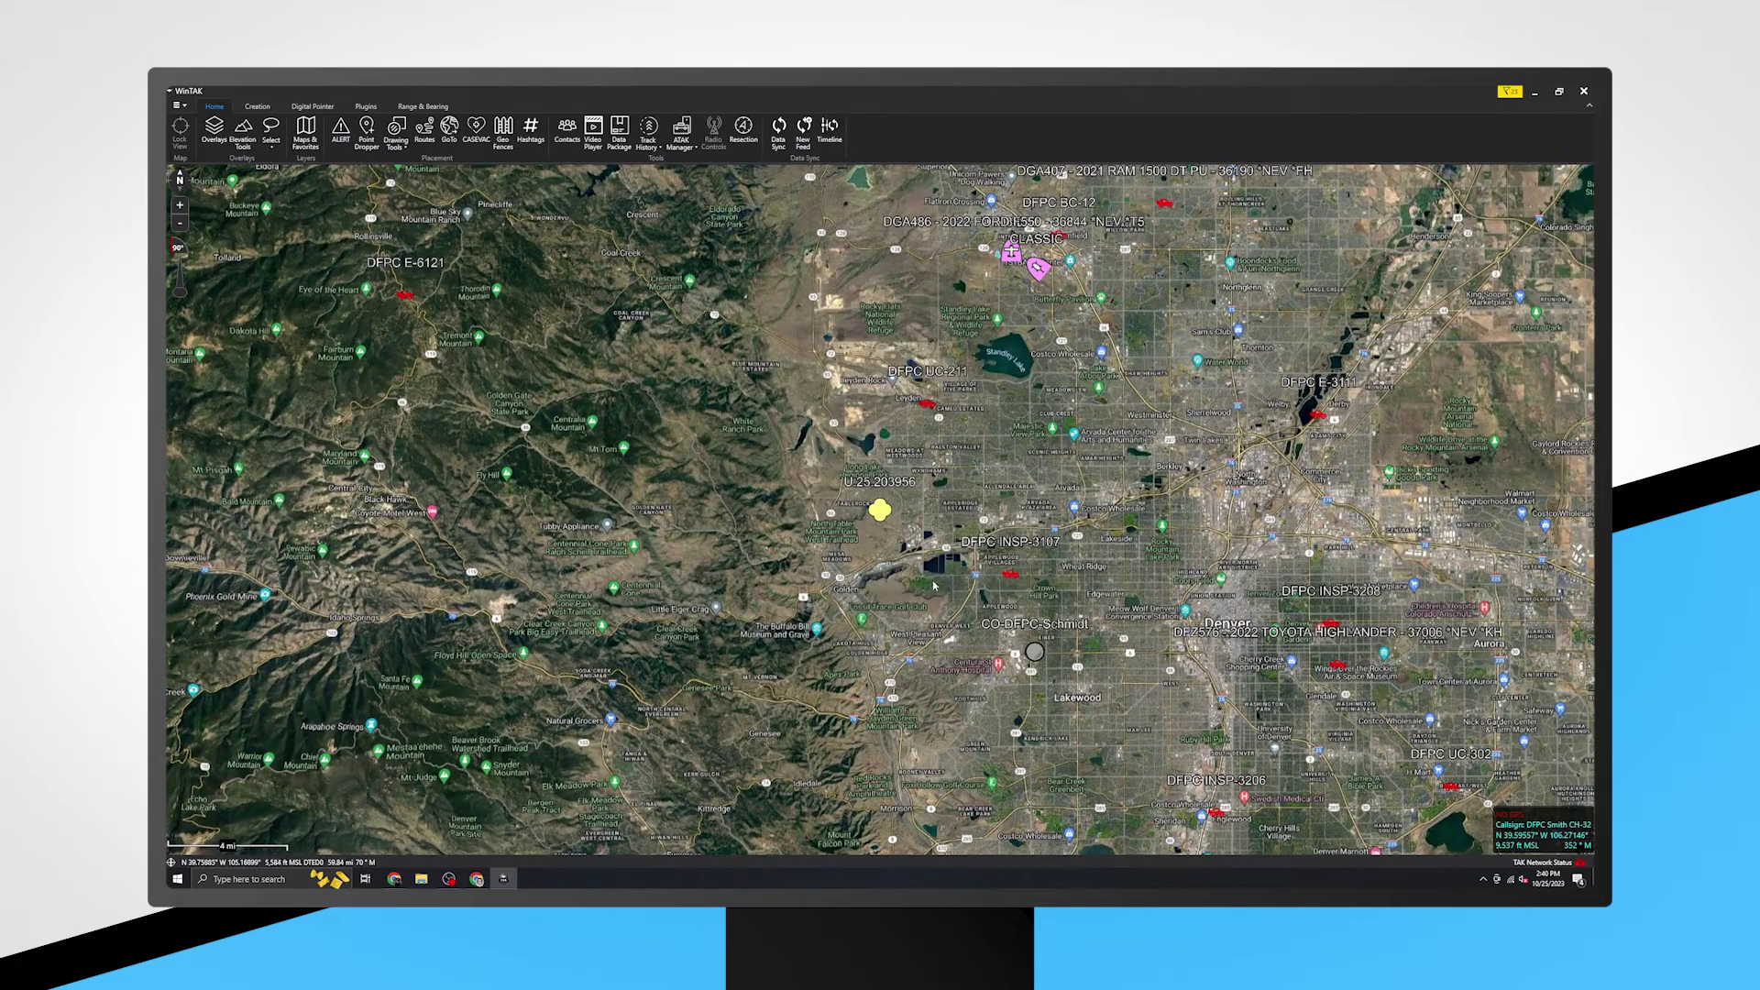
# Draw a range-and-bearing line from AIRLIFE 6 to the foothills, delete it, then lock onto CAREFLIGHT 4.
pyautogui.click(878, 508)
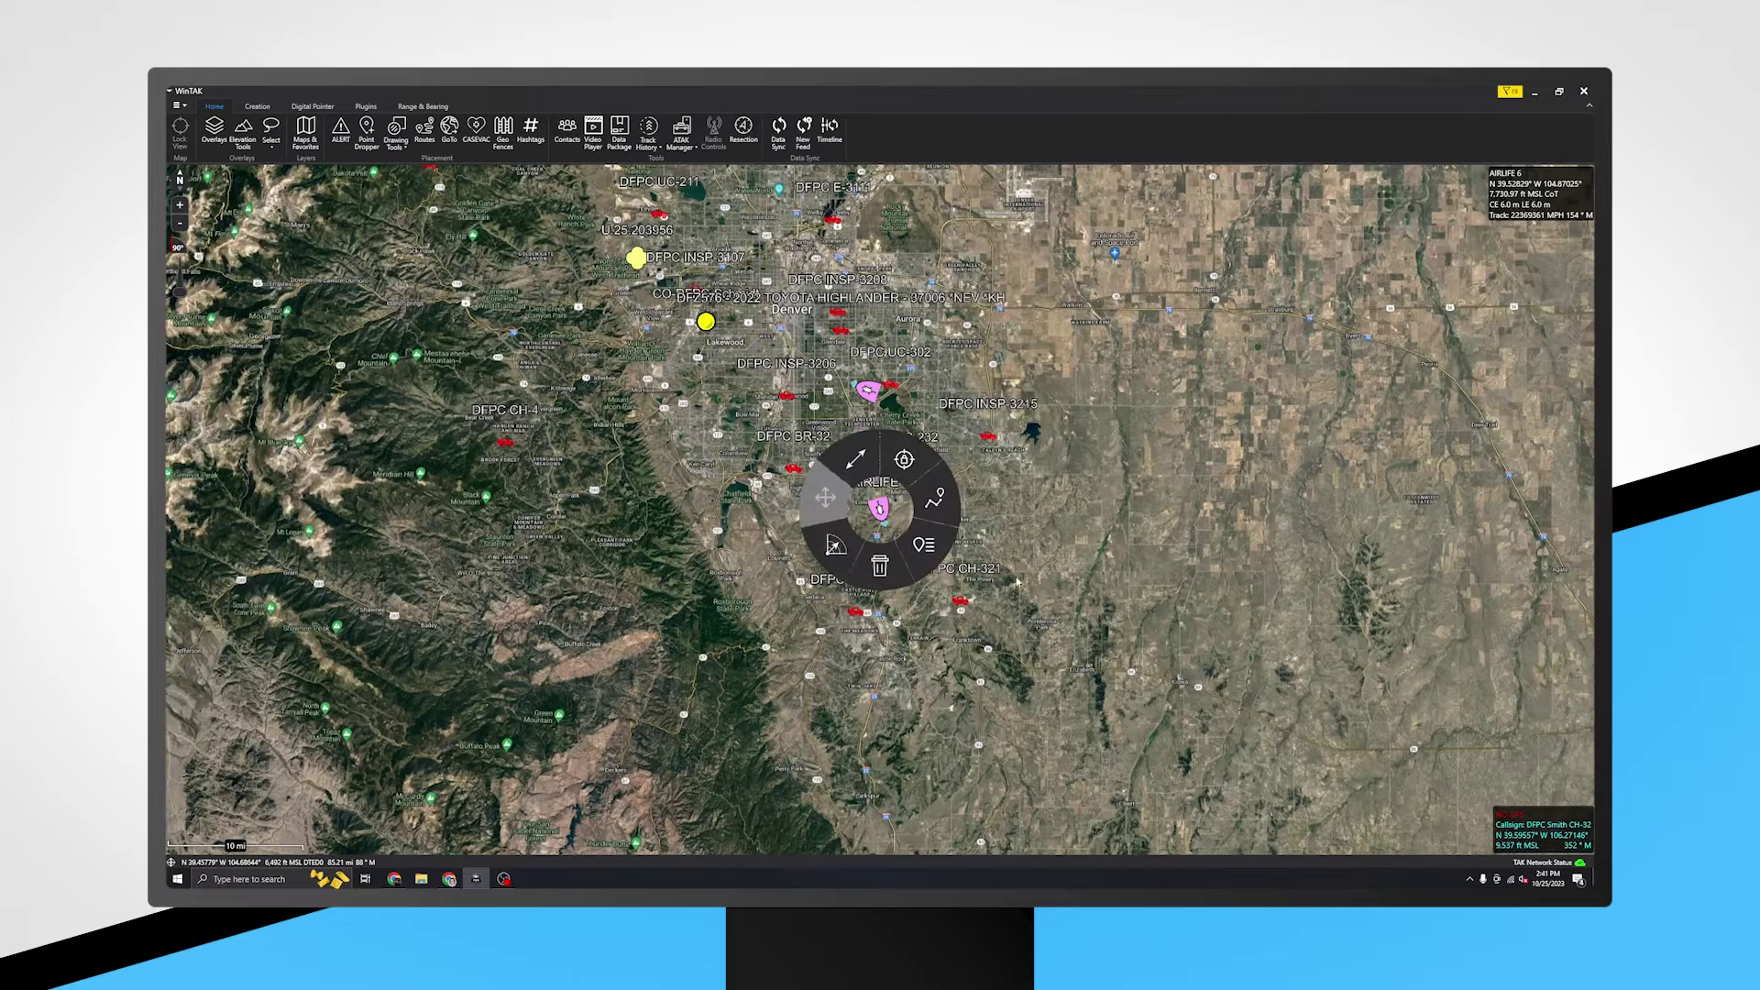
pyautogui.click(857, 458)
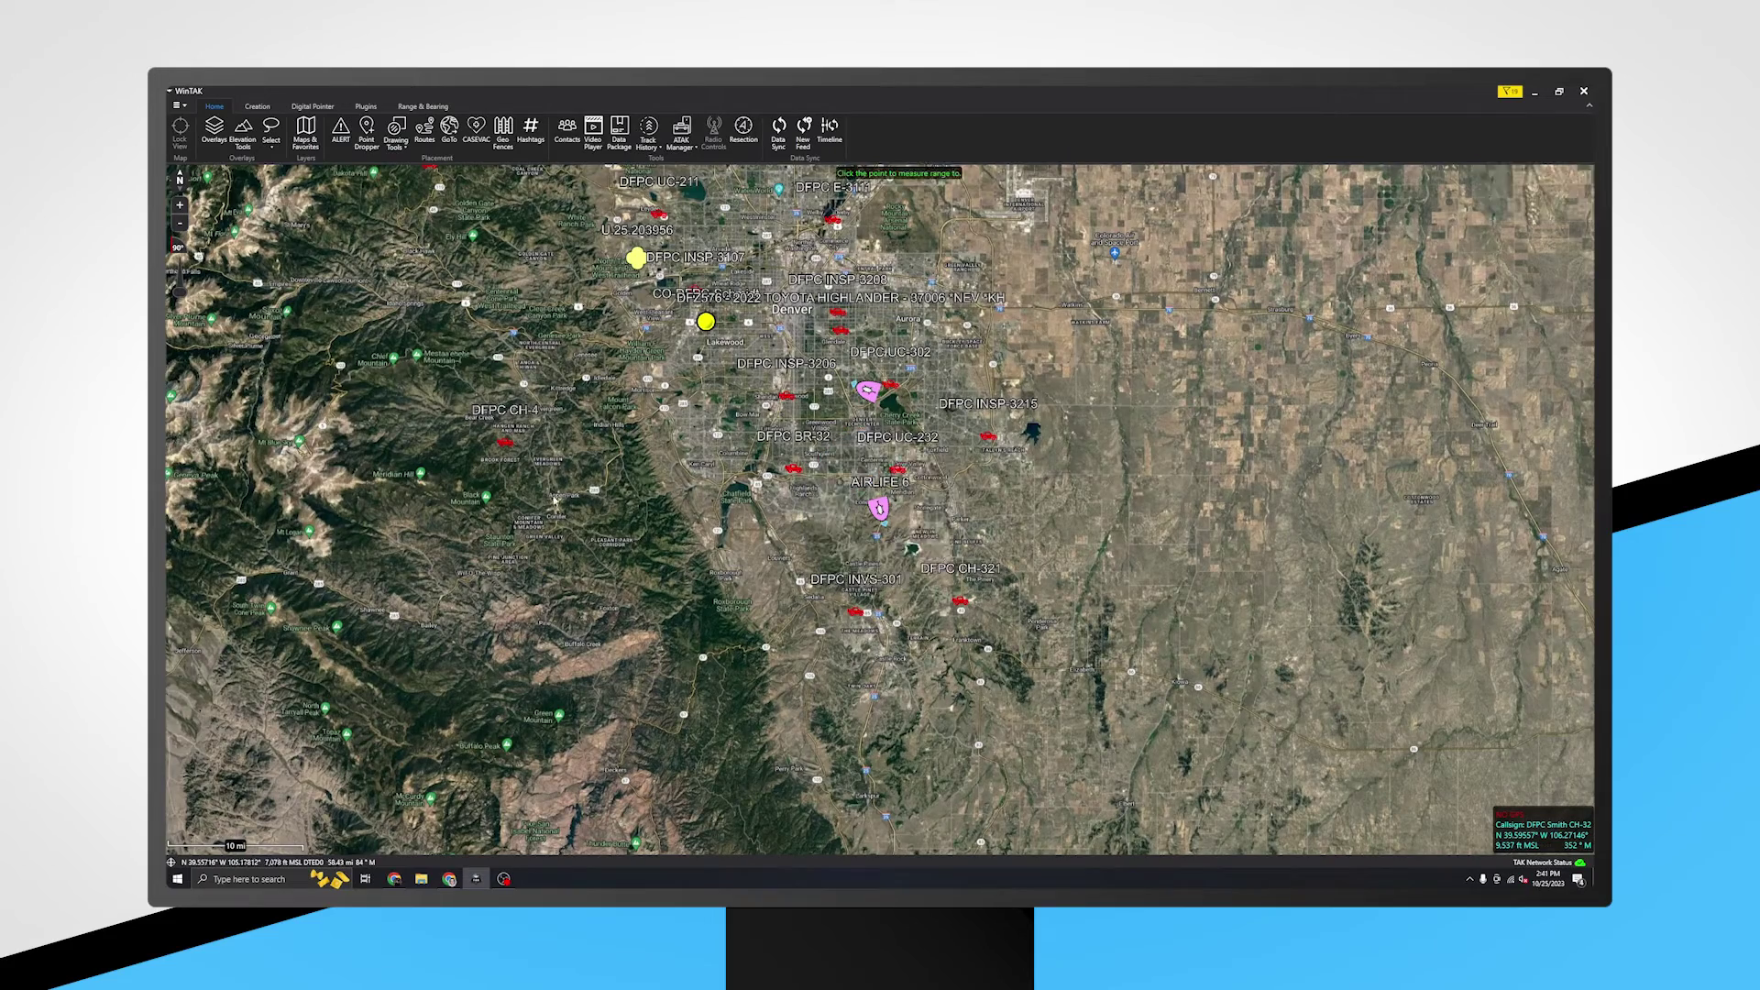
pyautogui.click(486, 499)
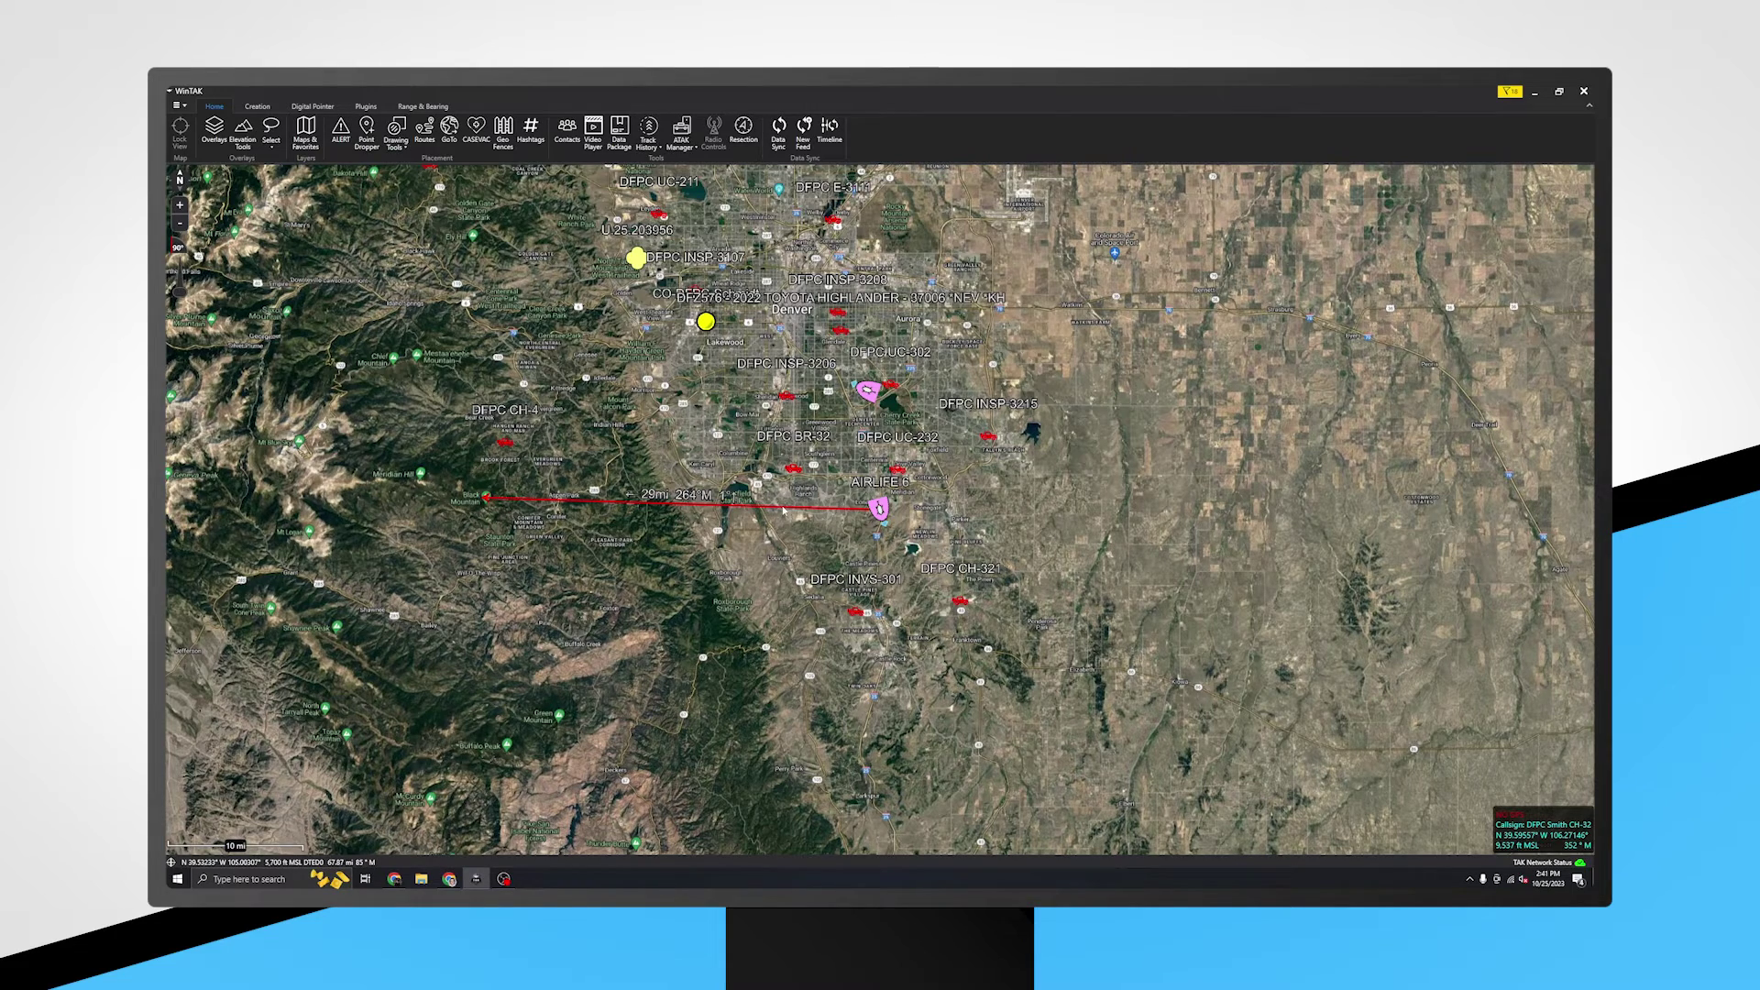
pyautogui.click(668, 499)
pyautogui.click(887, 567)
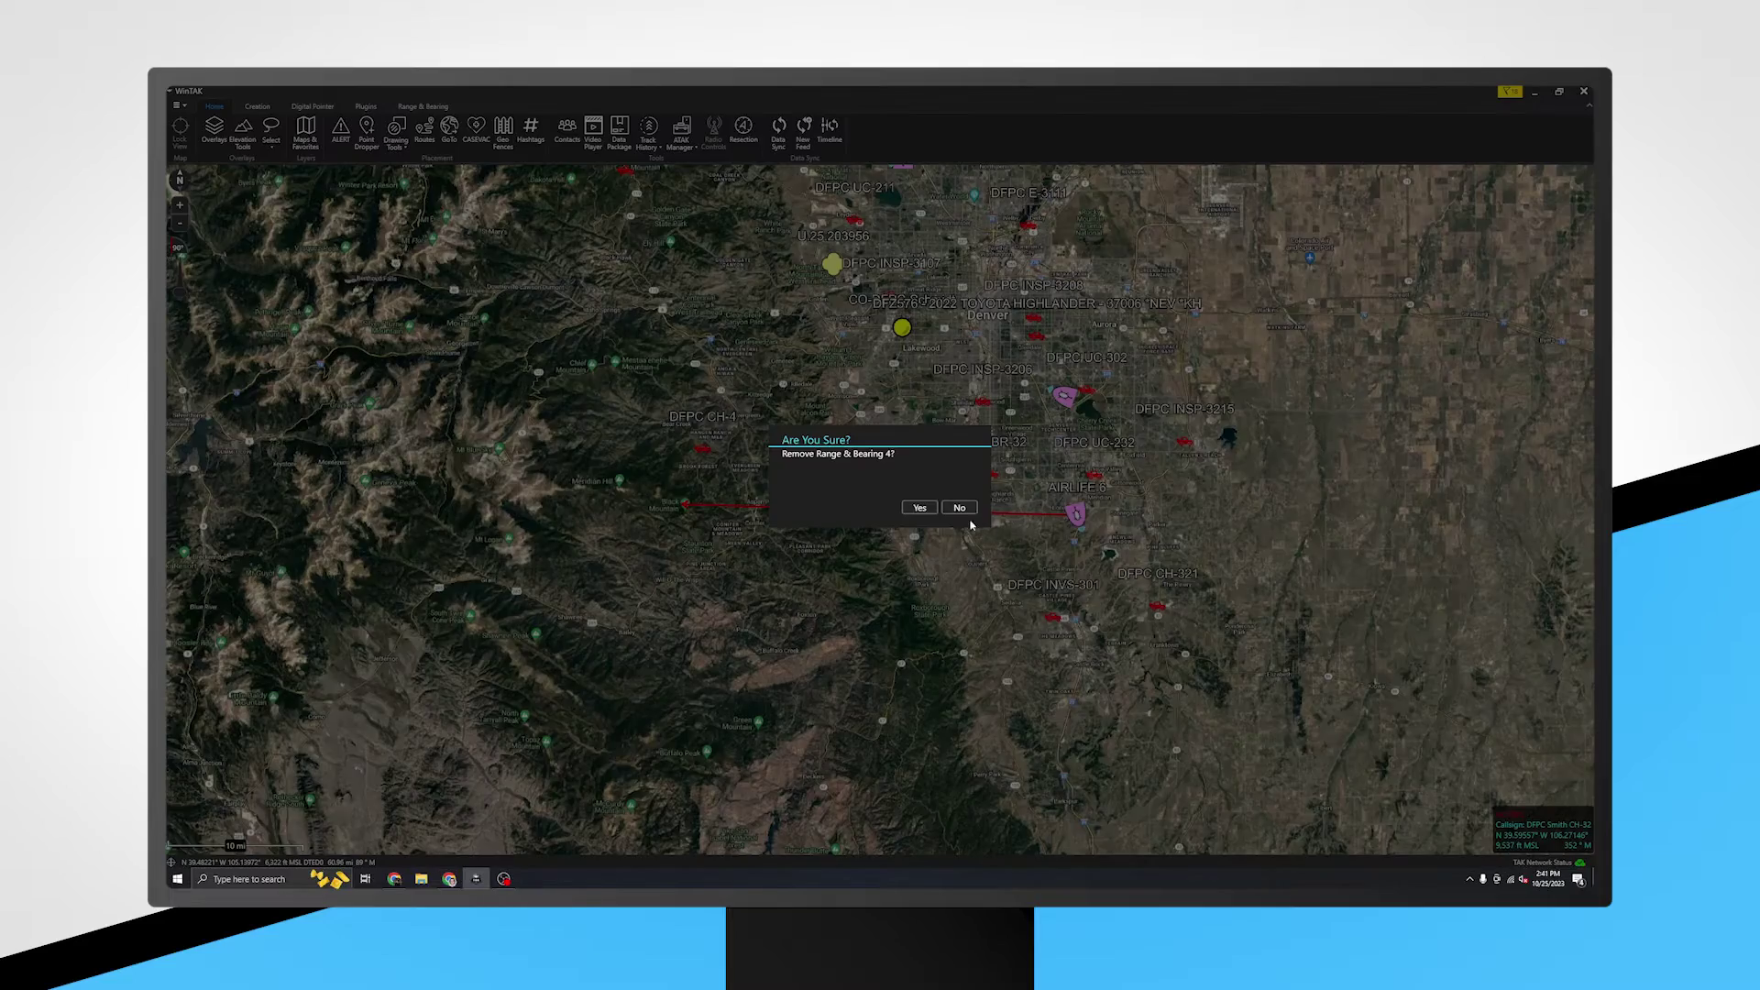
pyautogui.click(921, 507)
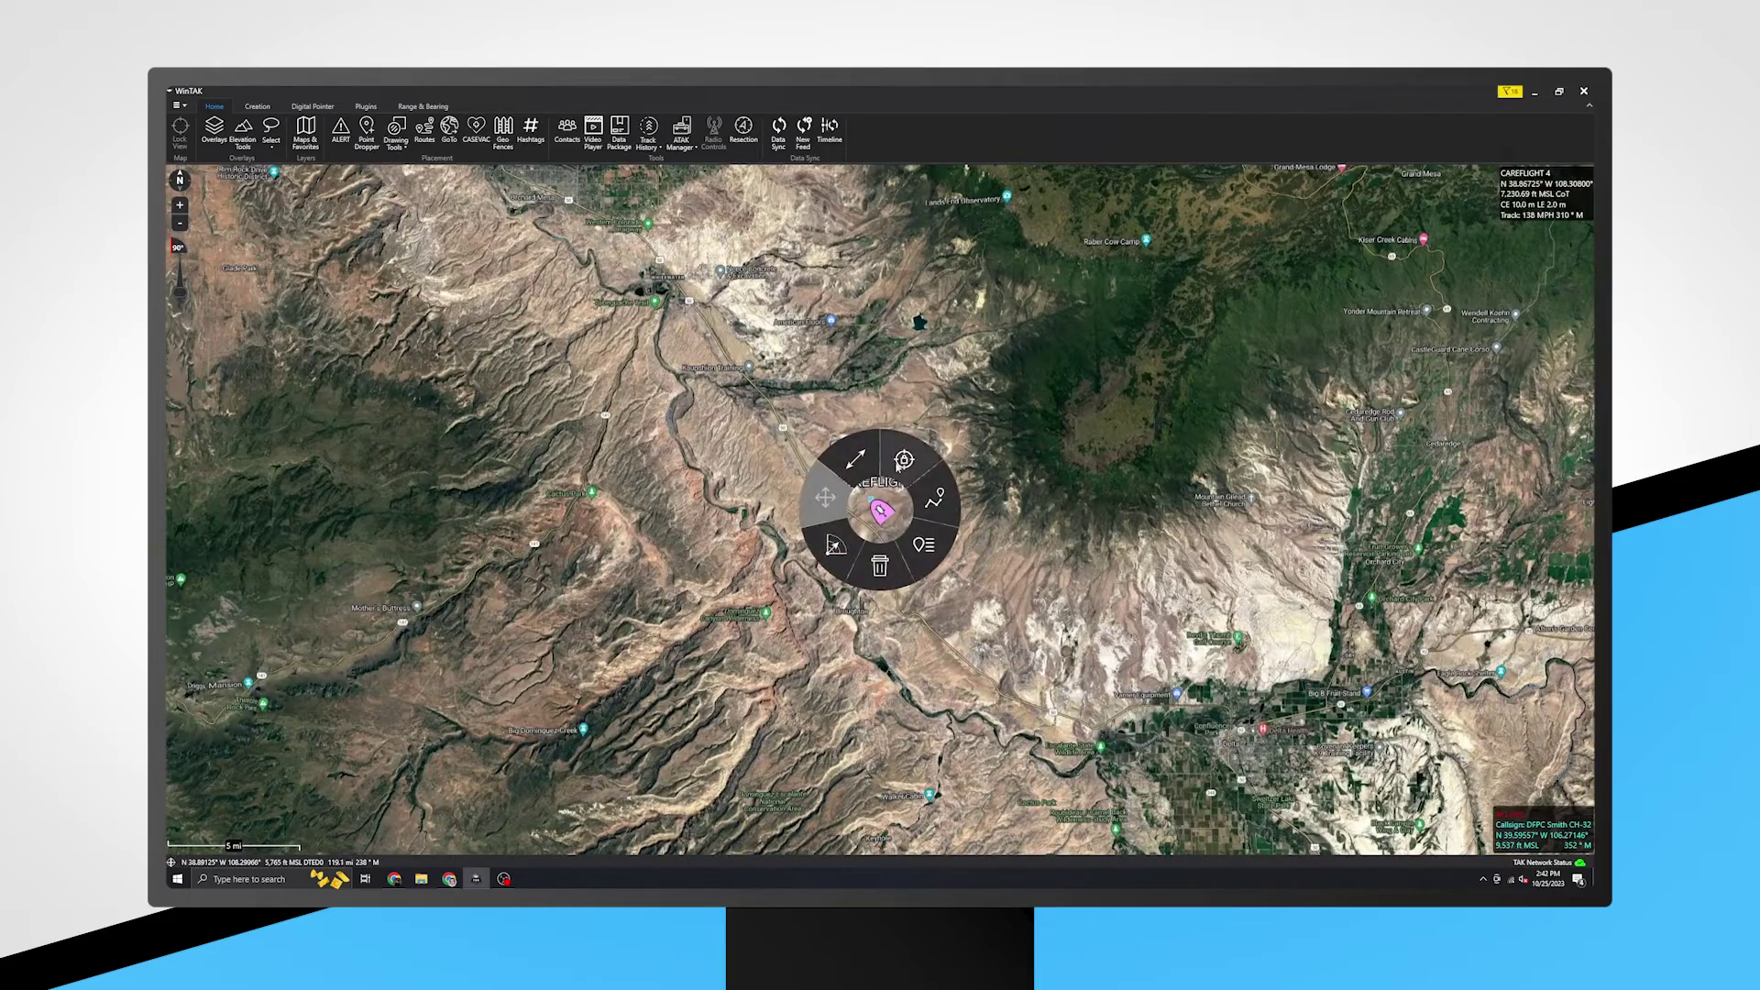
pyautogui.click(900, 463)
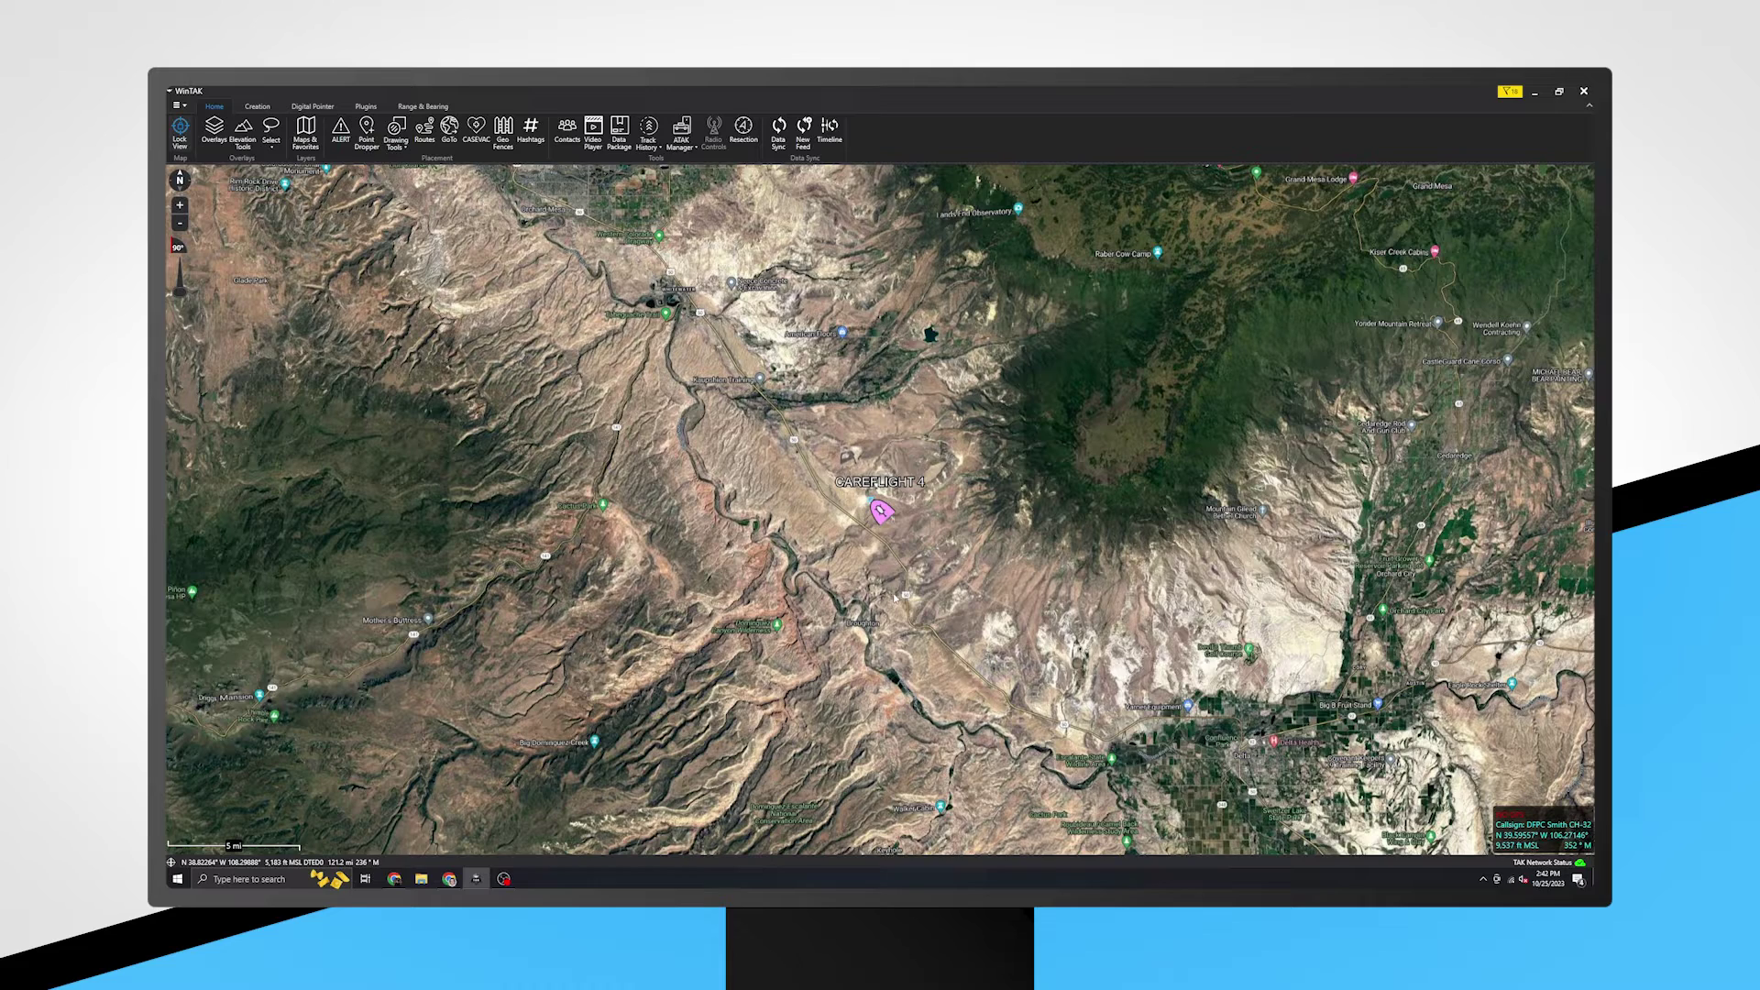
# Zoom in and out while locked on CAREFLIGHT 4, then release Lock View and zoom out.
pyautogui.scroll(5, 893, 598)
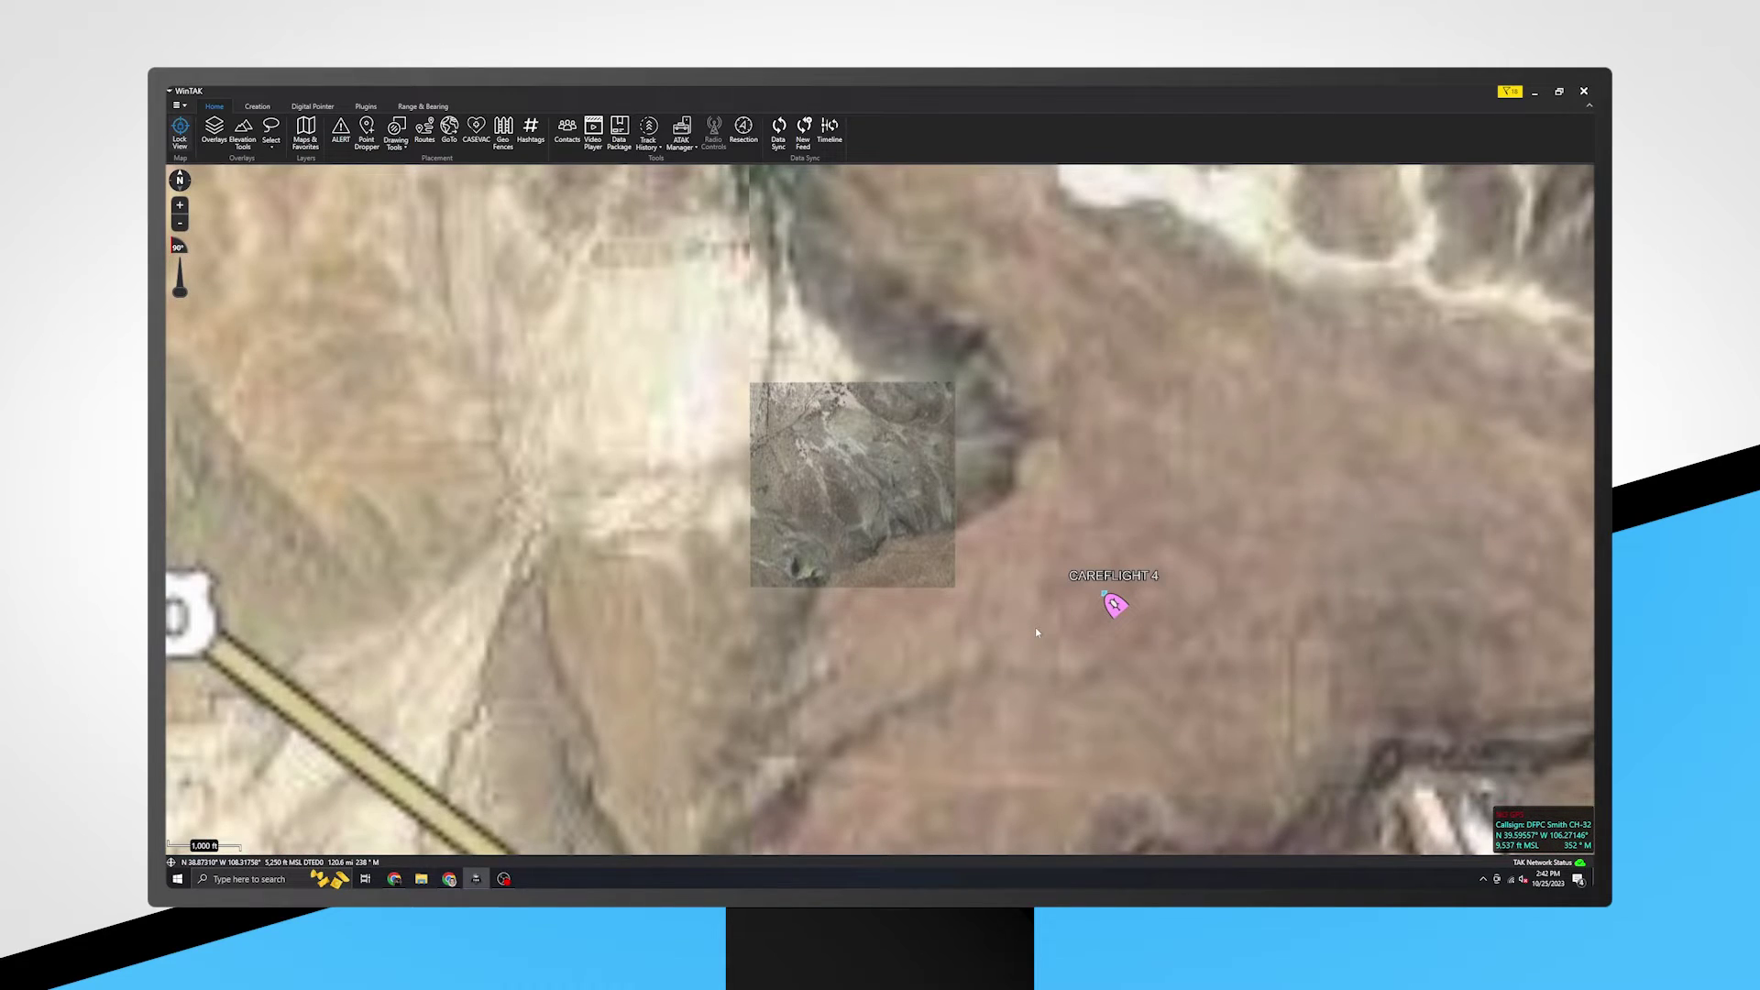
pyautogui.scroll(-2, 1036, 632)
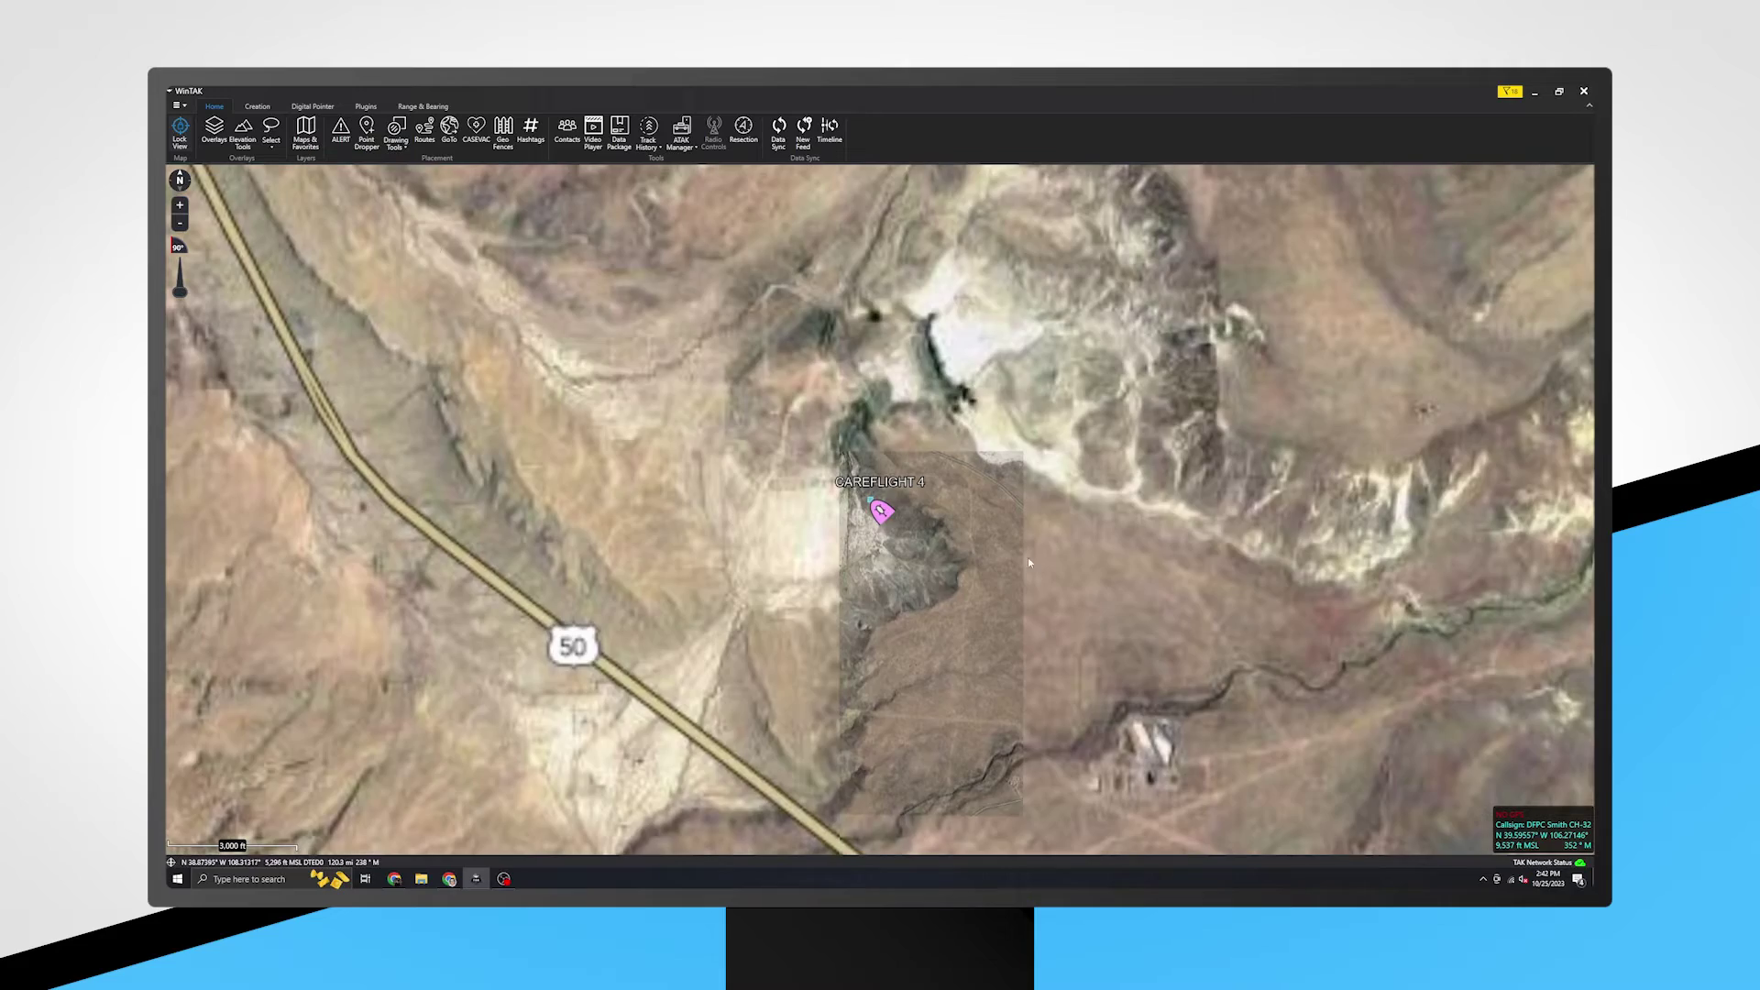
pyautogui.click(179, 130)
pyautogui.scroll(-5, 591, 476)
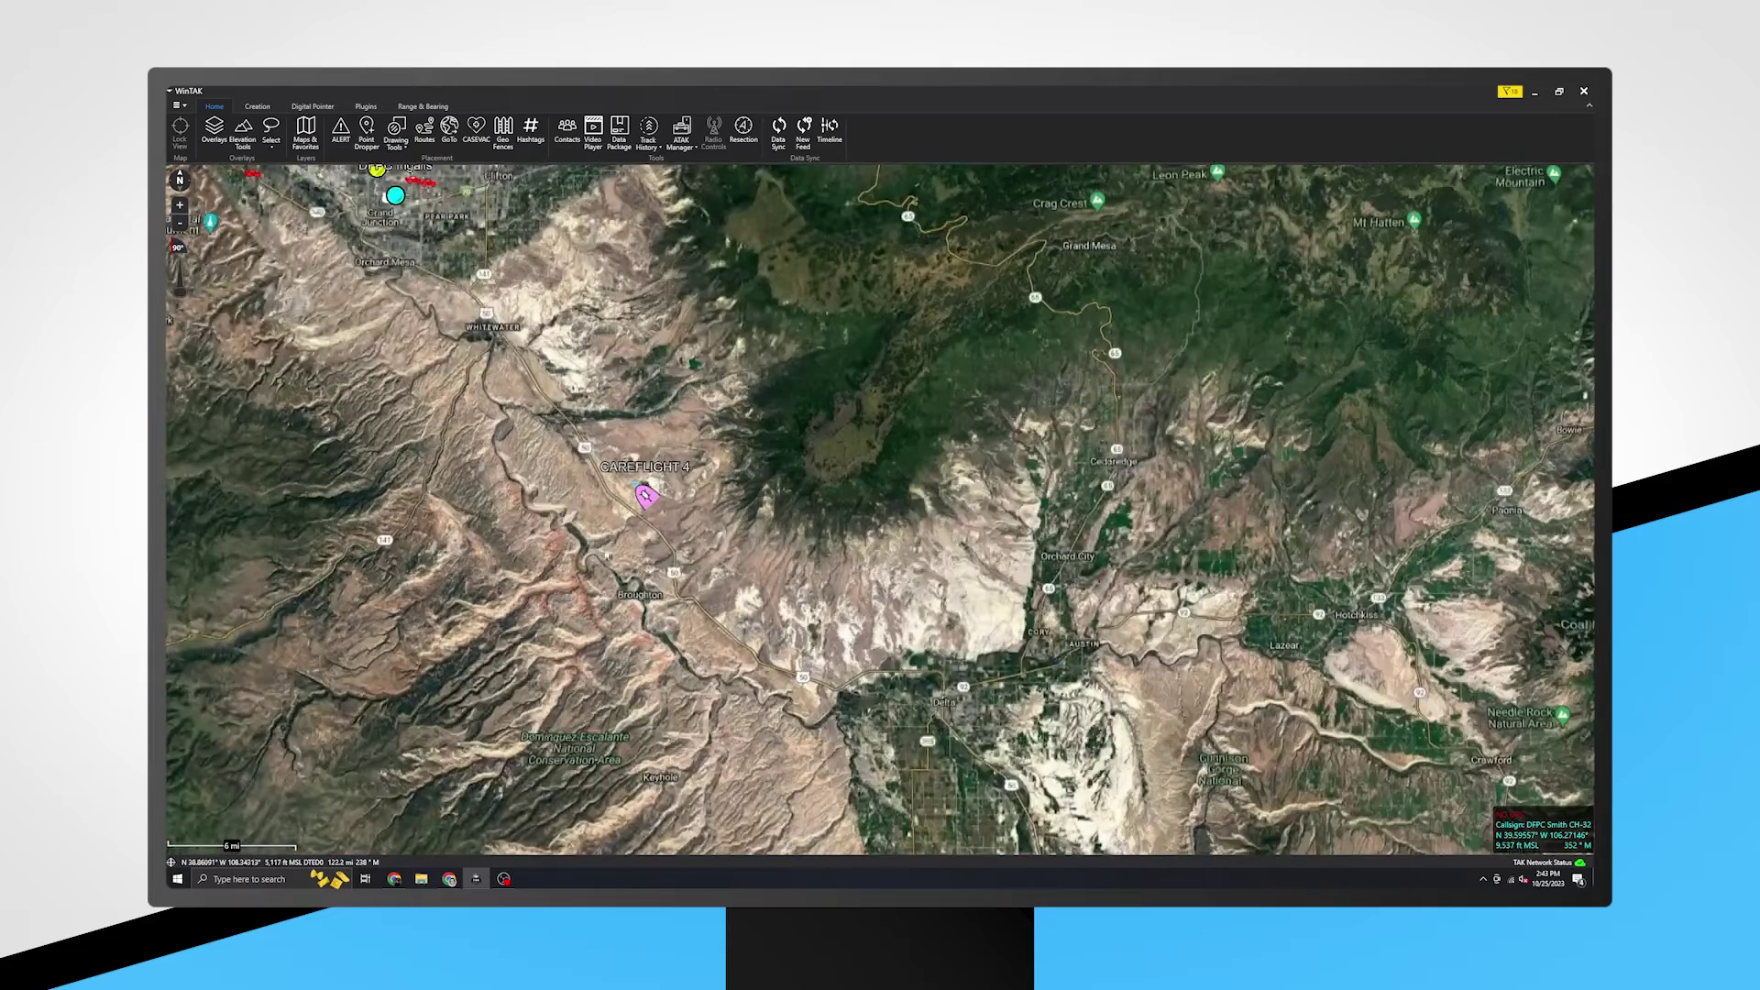
pyautogui.scroll(-4, 598, 560)
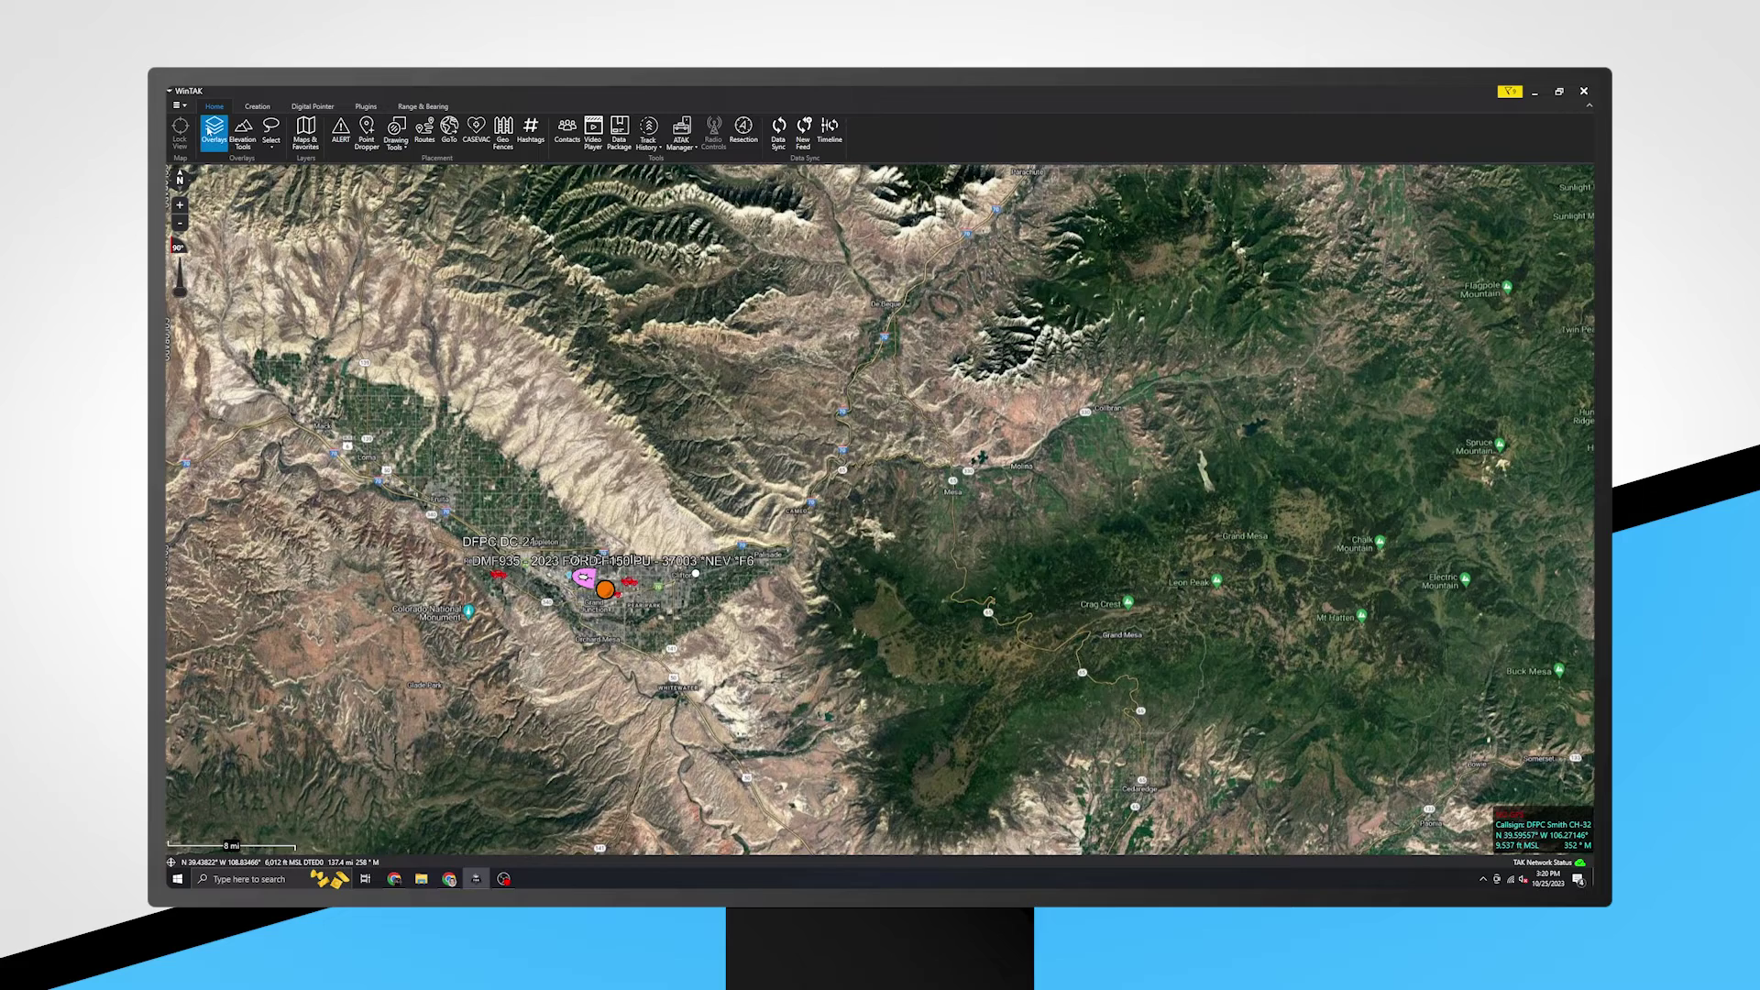
# In the Overlay Manager, hide the Team and Markers layers, then show both again.
pyautogui.click(211, 130)
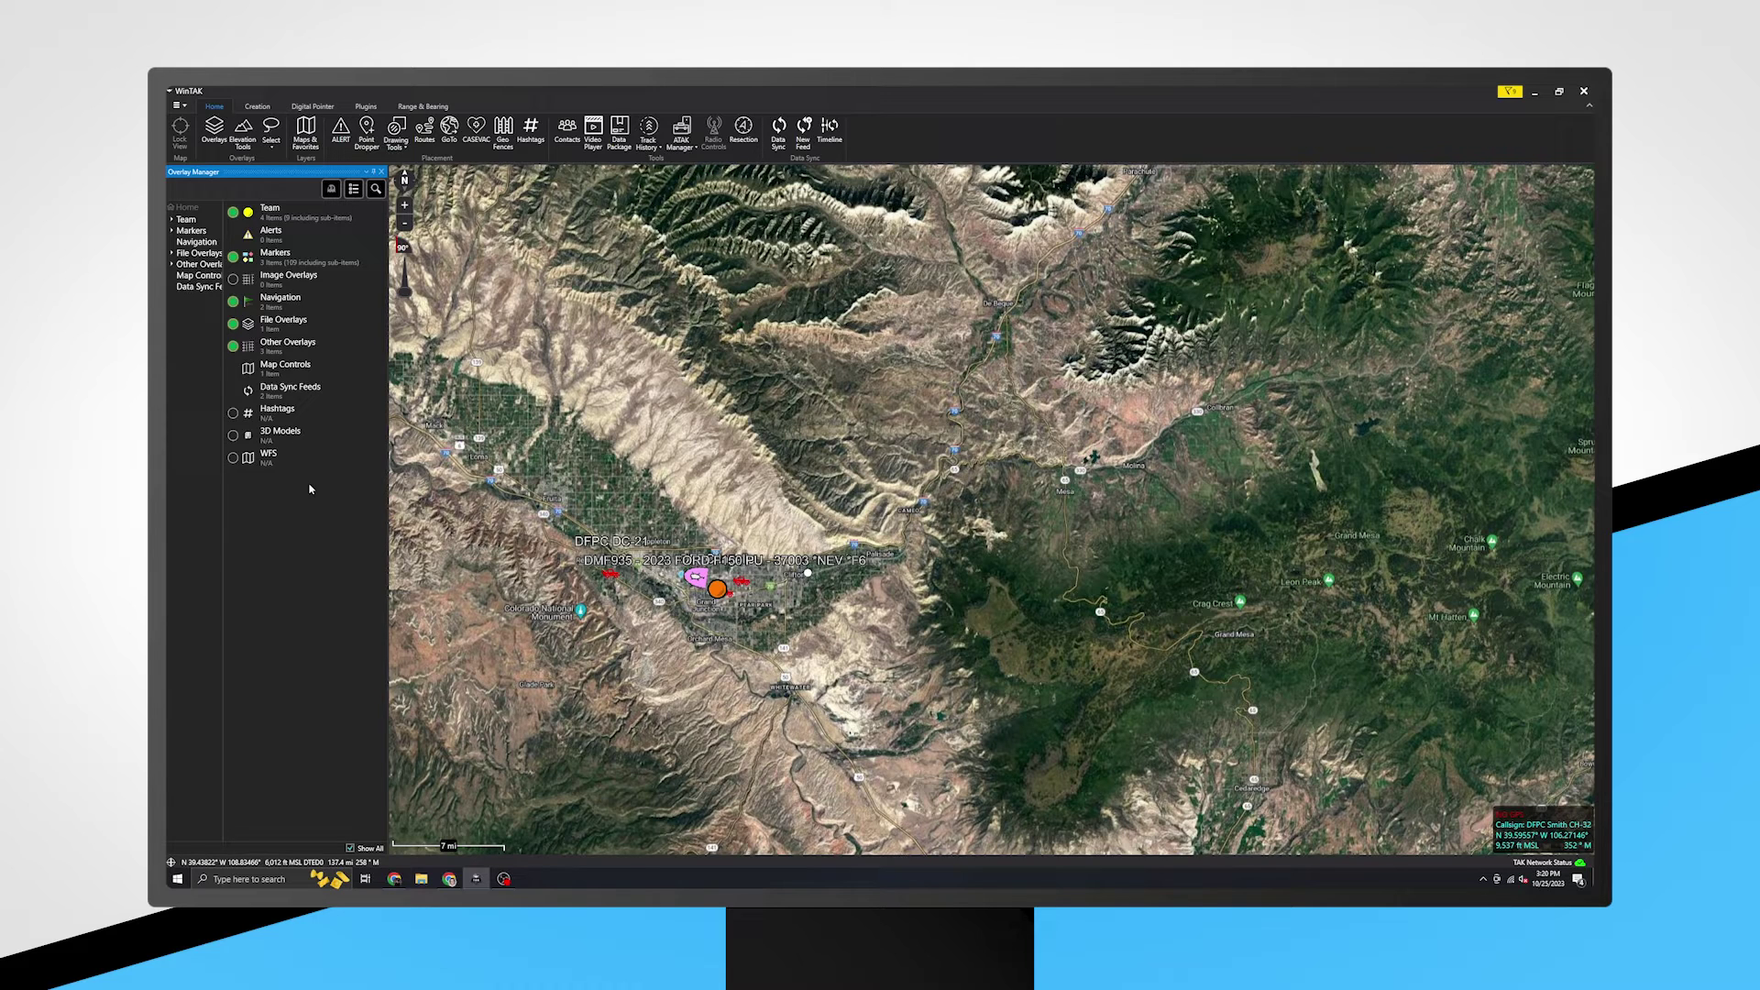
pyautogui.click(233, 212)
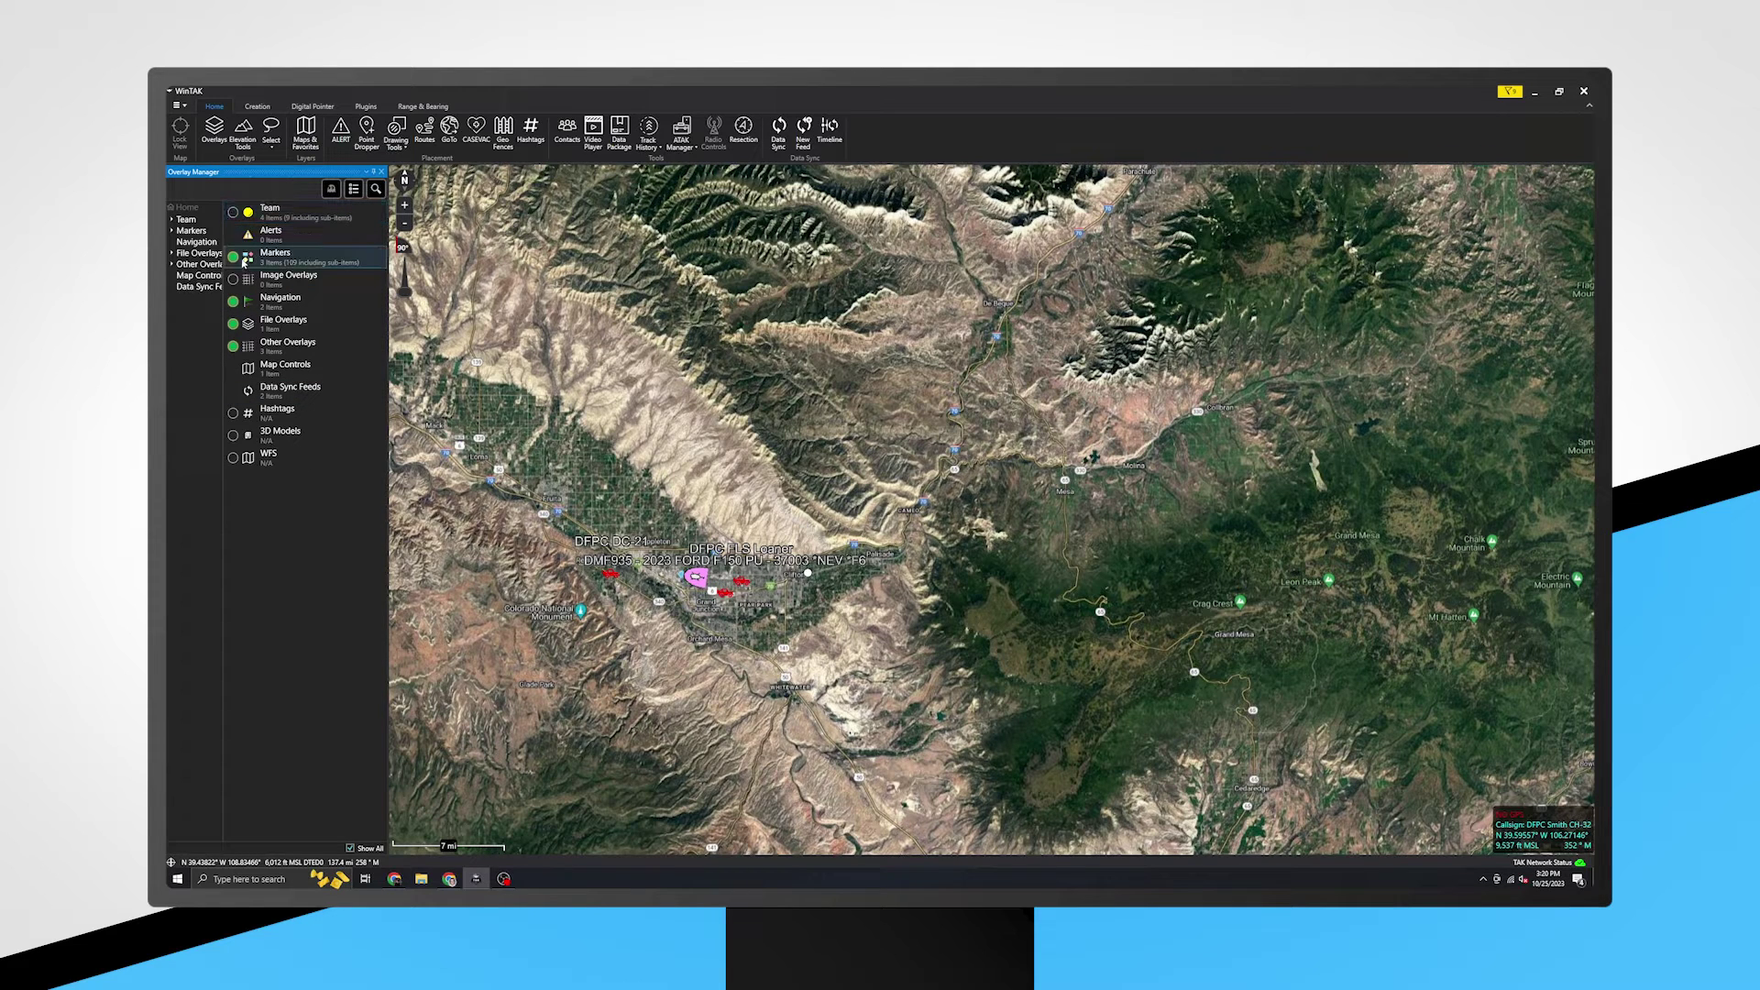
pyautogui.click(234, 257)
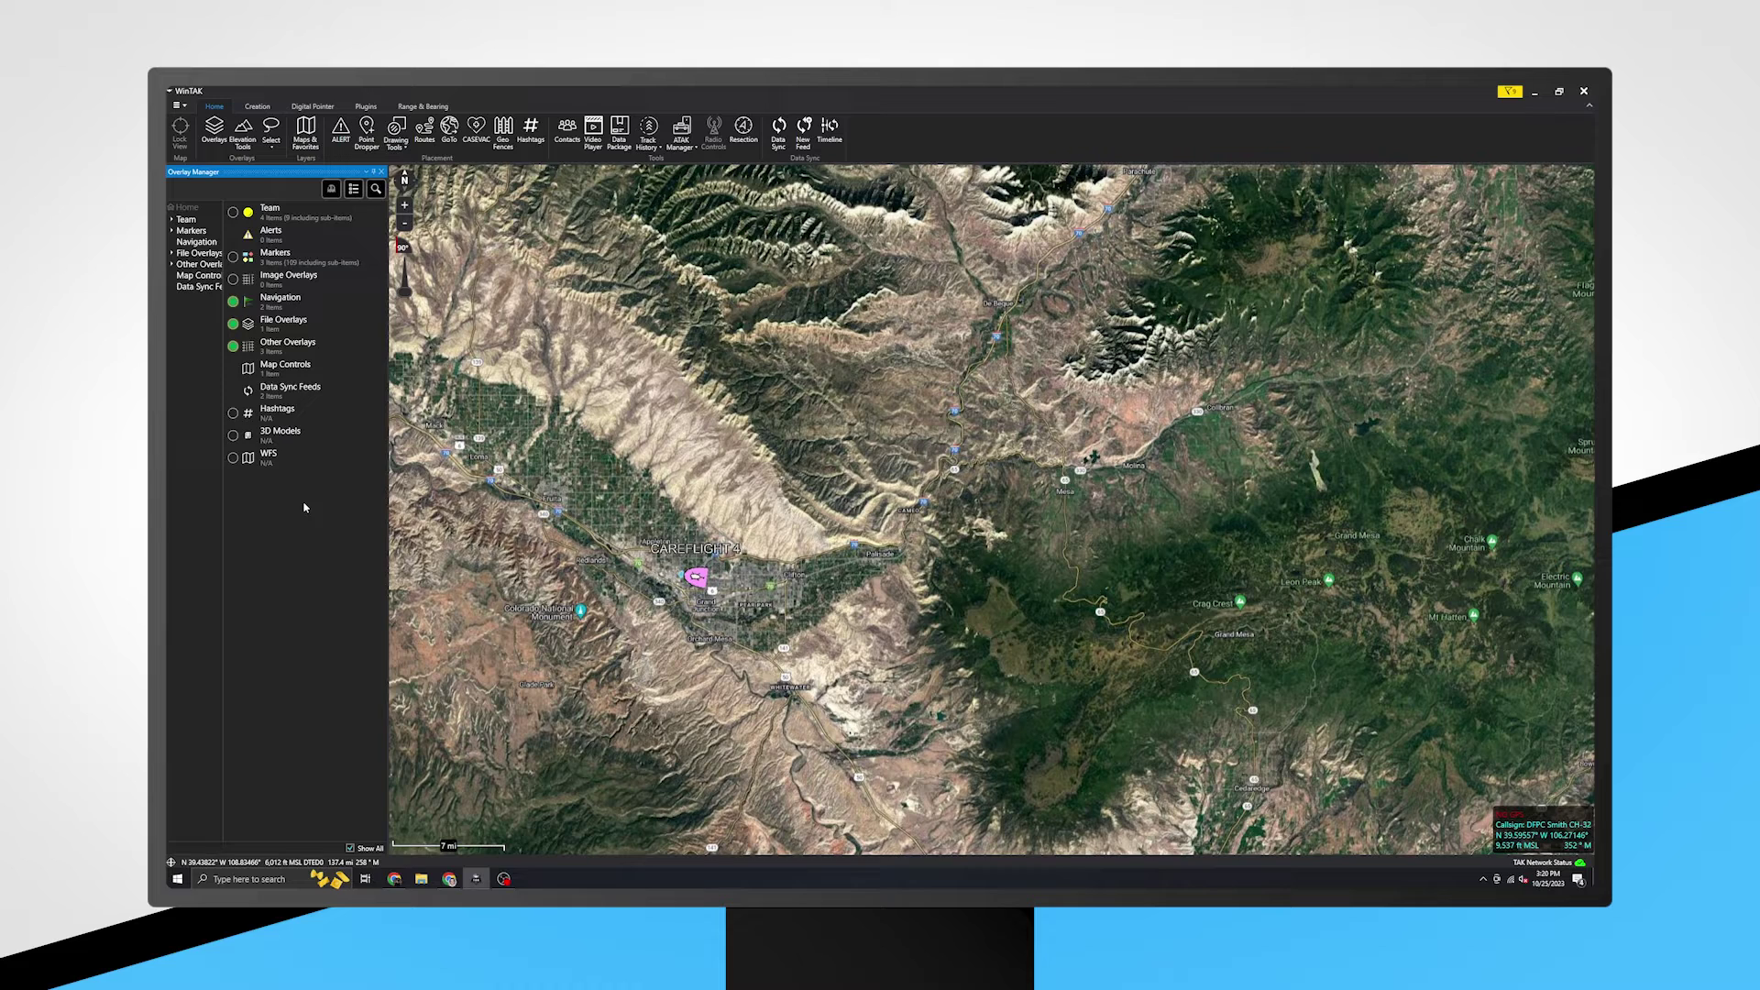
pyautogui.click(234, 257)
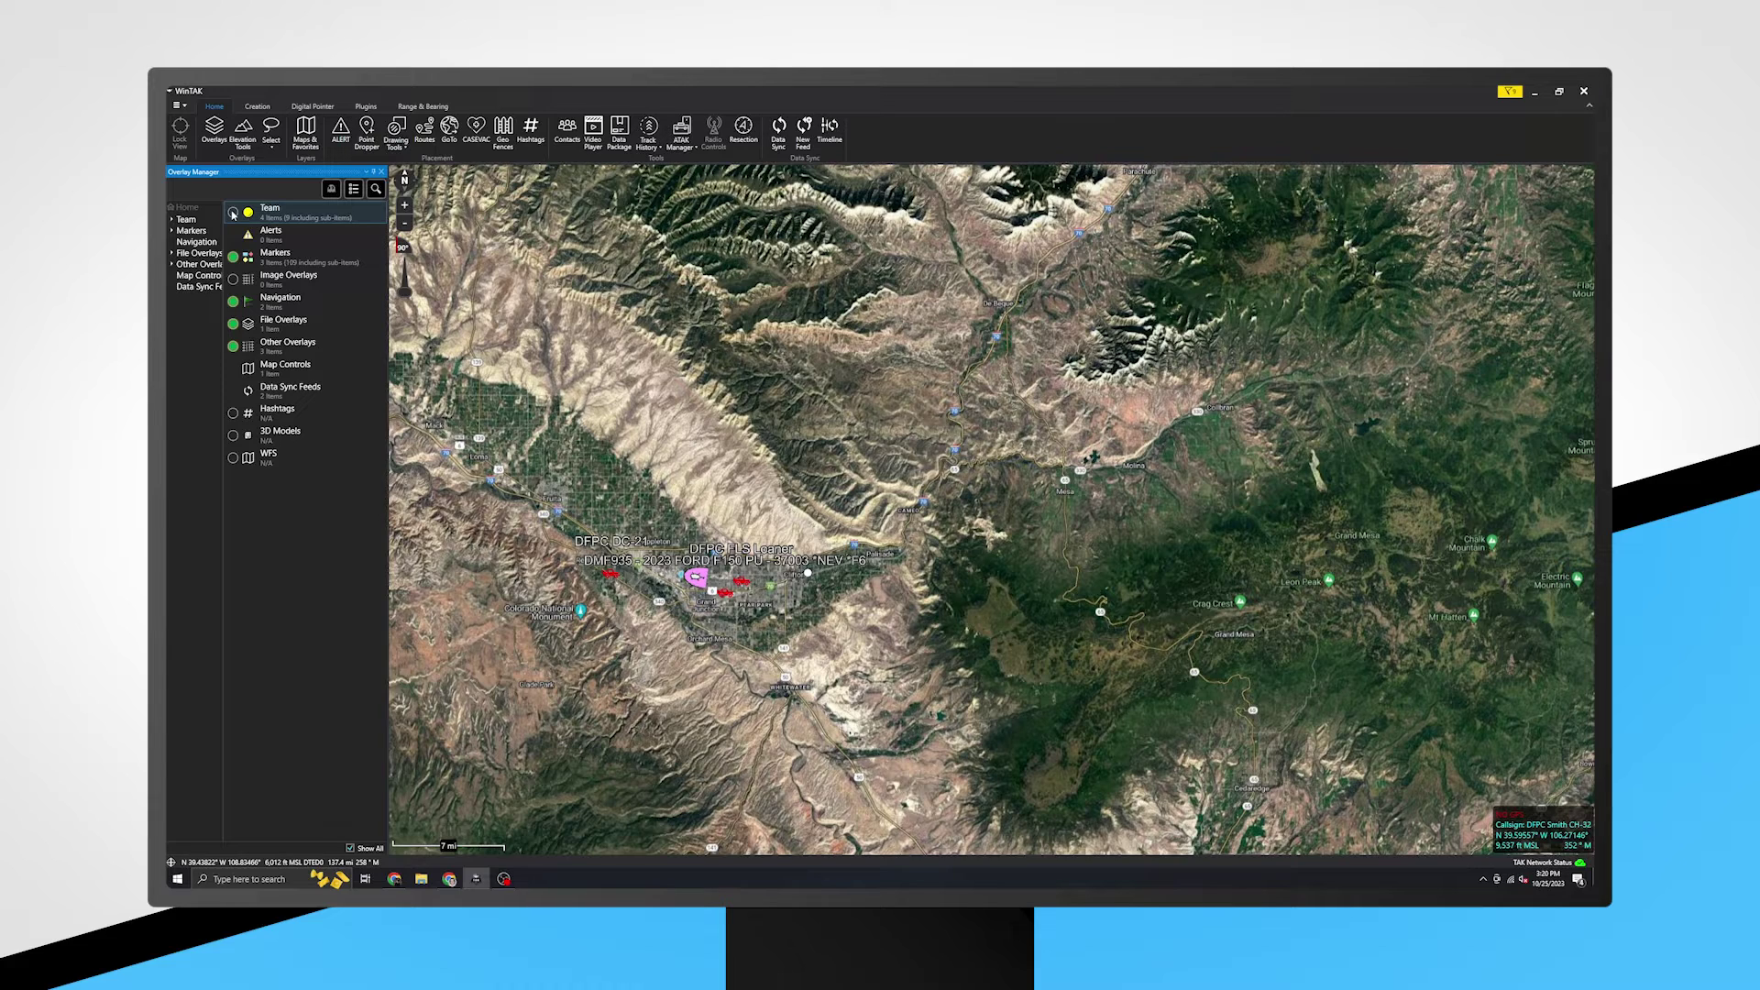
pyautogui.click(233, 213)
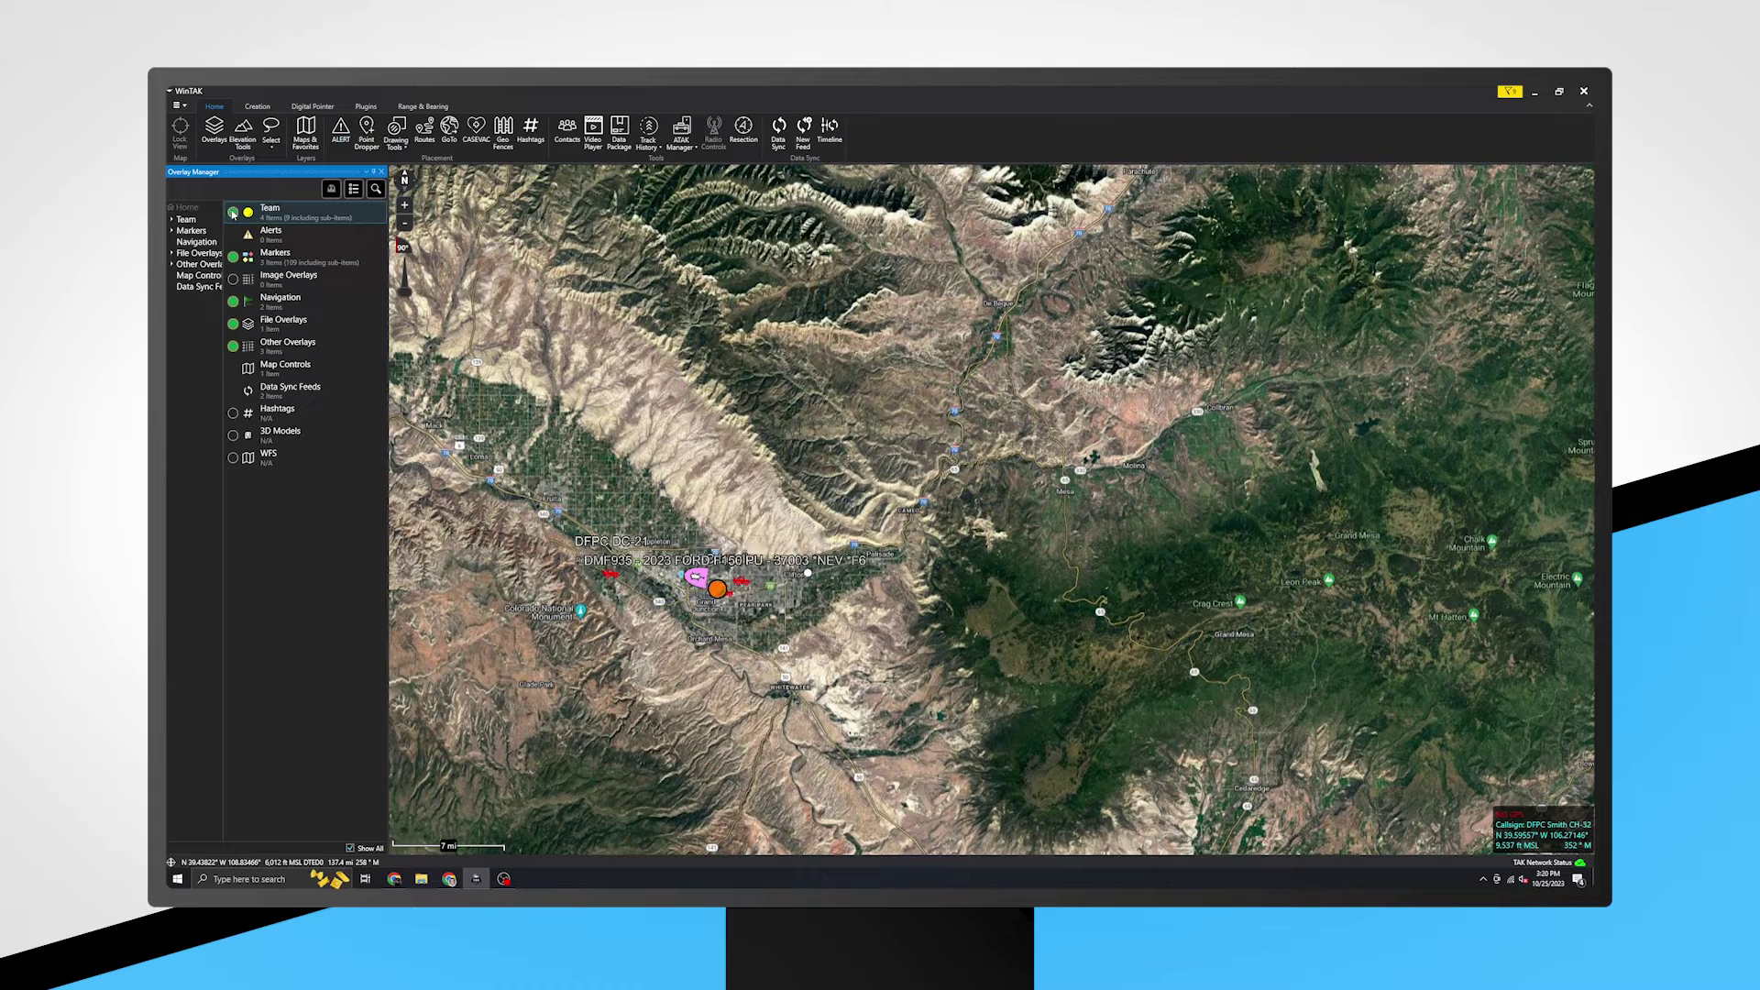
# Browse Team > Orange Team, highlight its member, return to the top list, and toggle Team off and on.
pyautogui.click(280, 210)
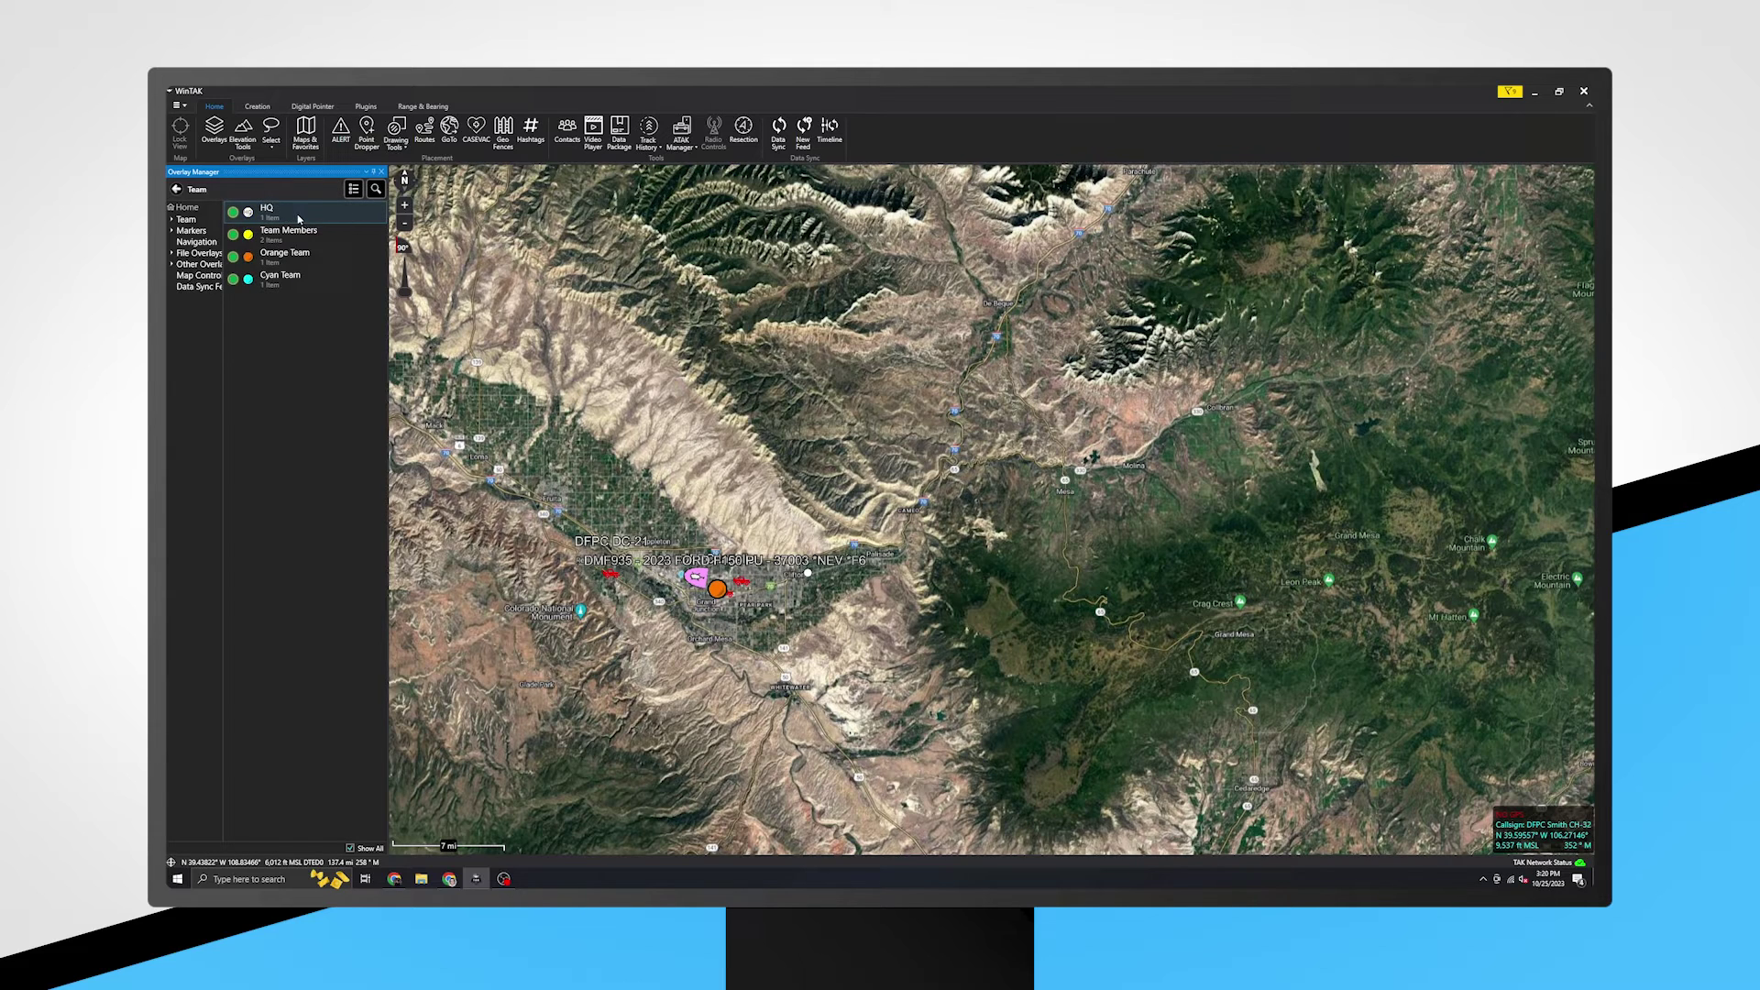
pyautogui.click(274, 264)
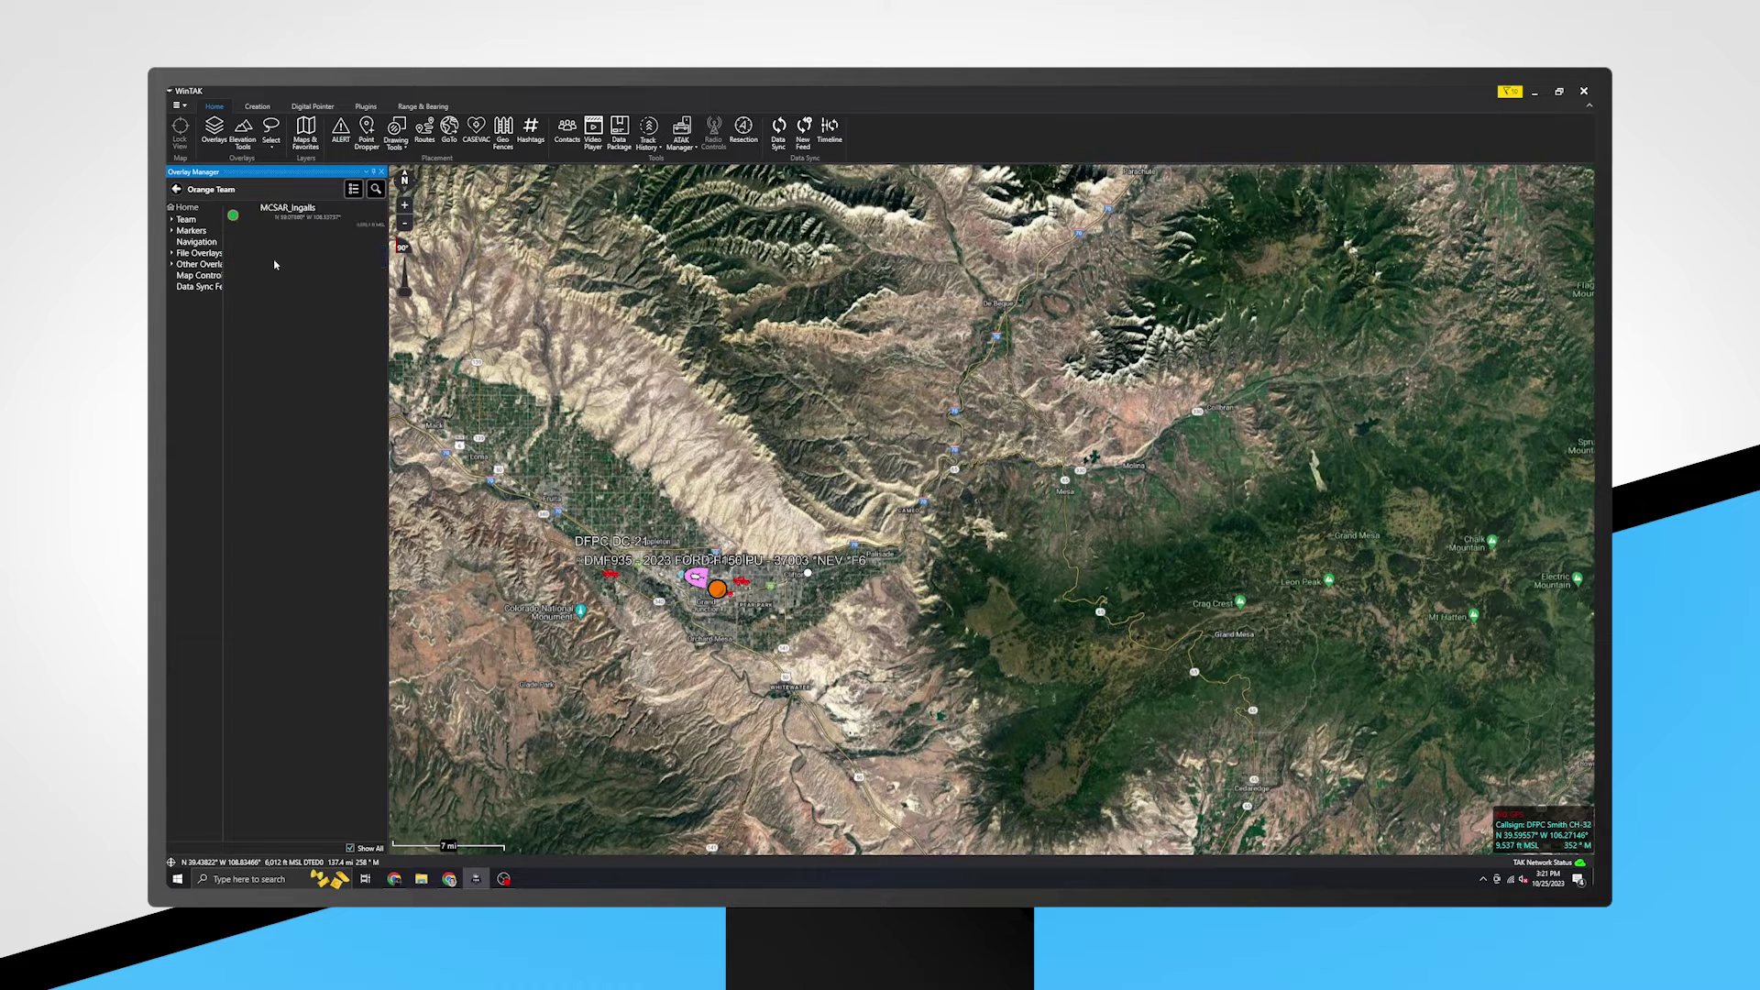
pyautogui.click(235, 220)
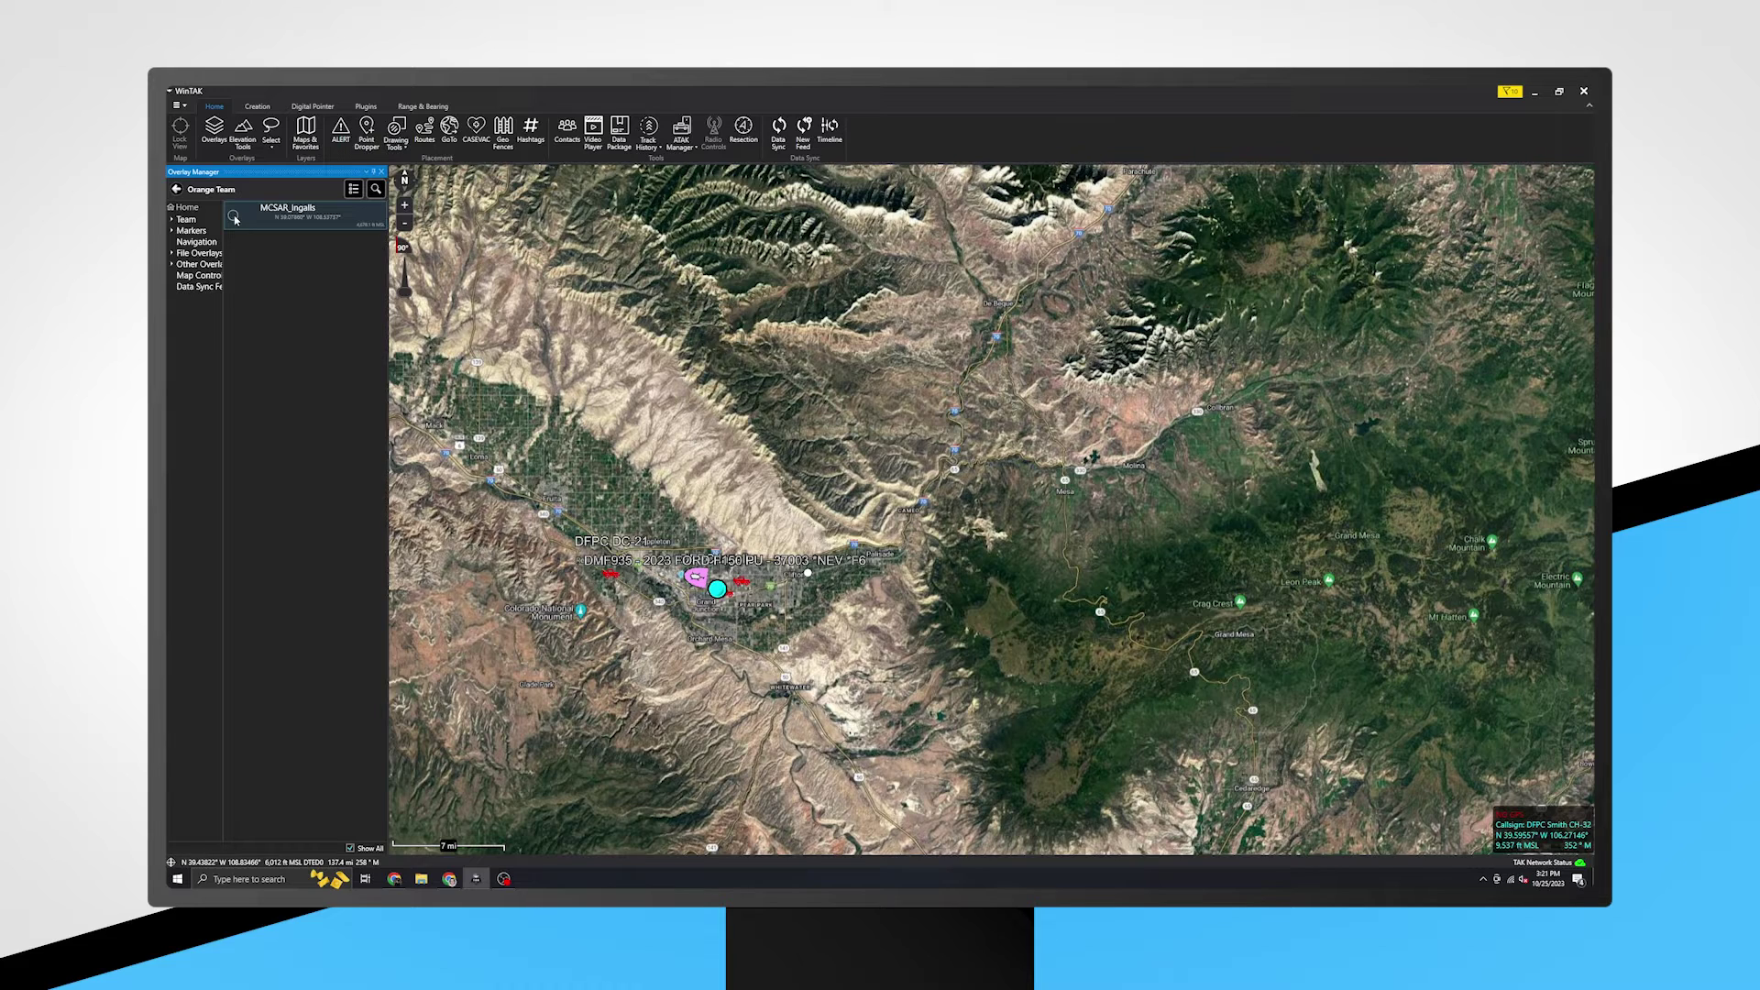
pyautogui.click(236, 220)
pyautogui.click(178, 190)
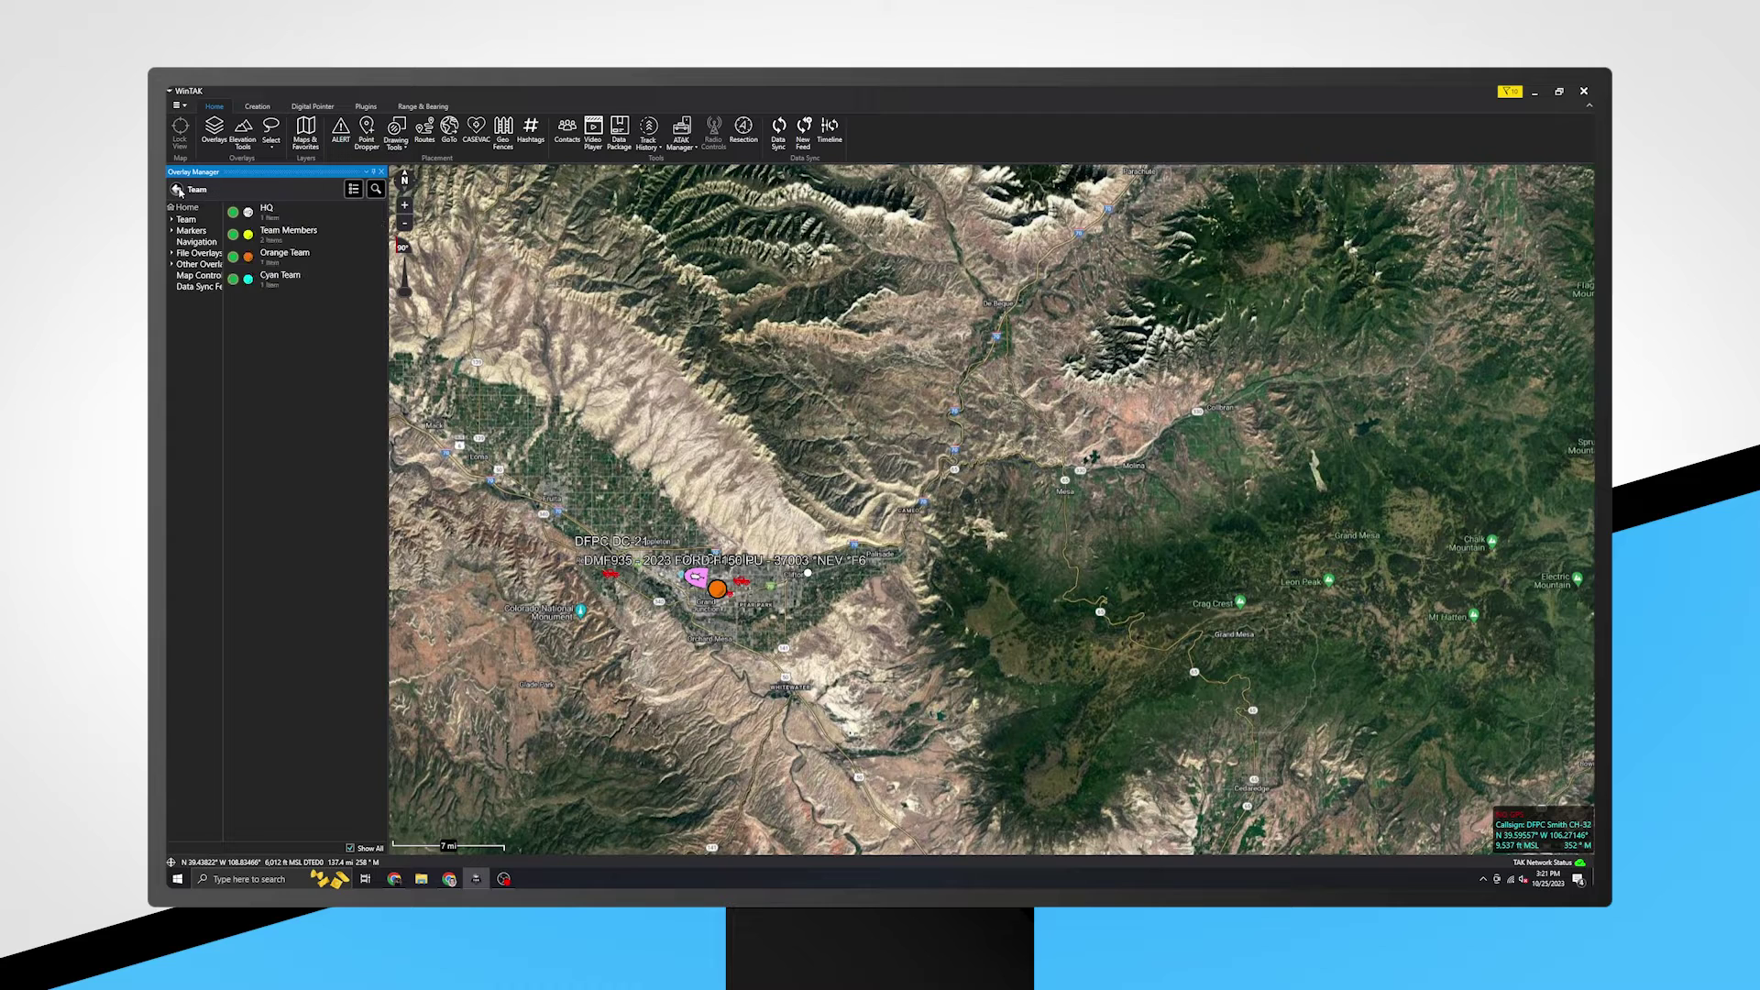
pyautogui.click(178, 189)
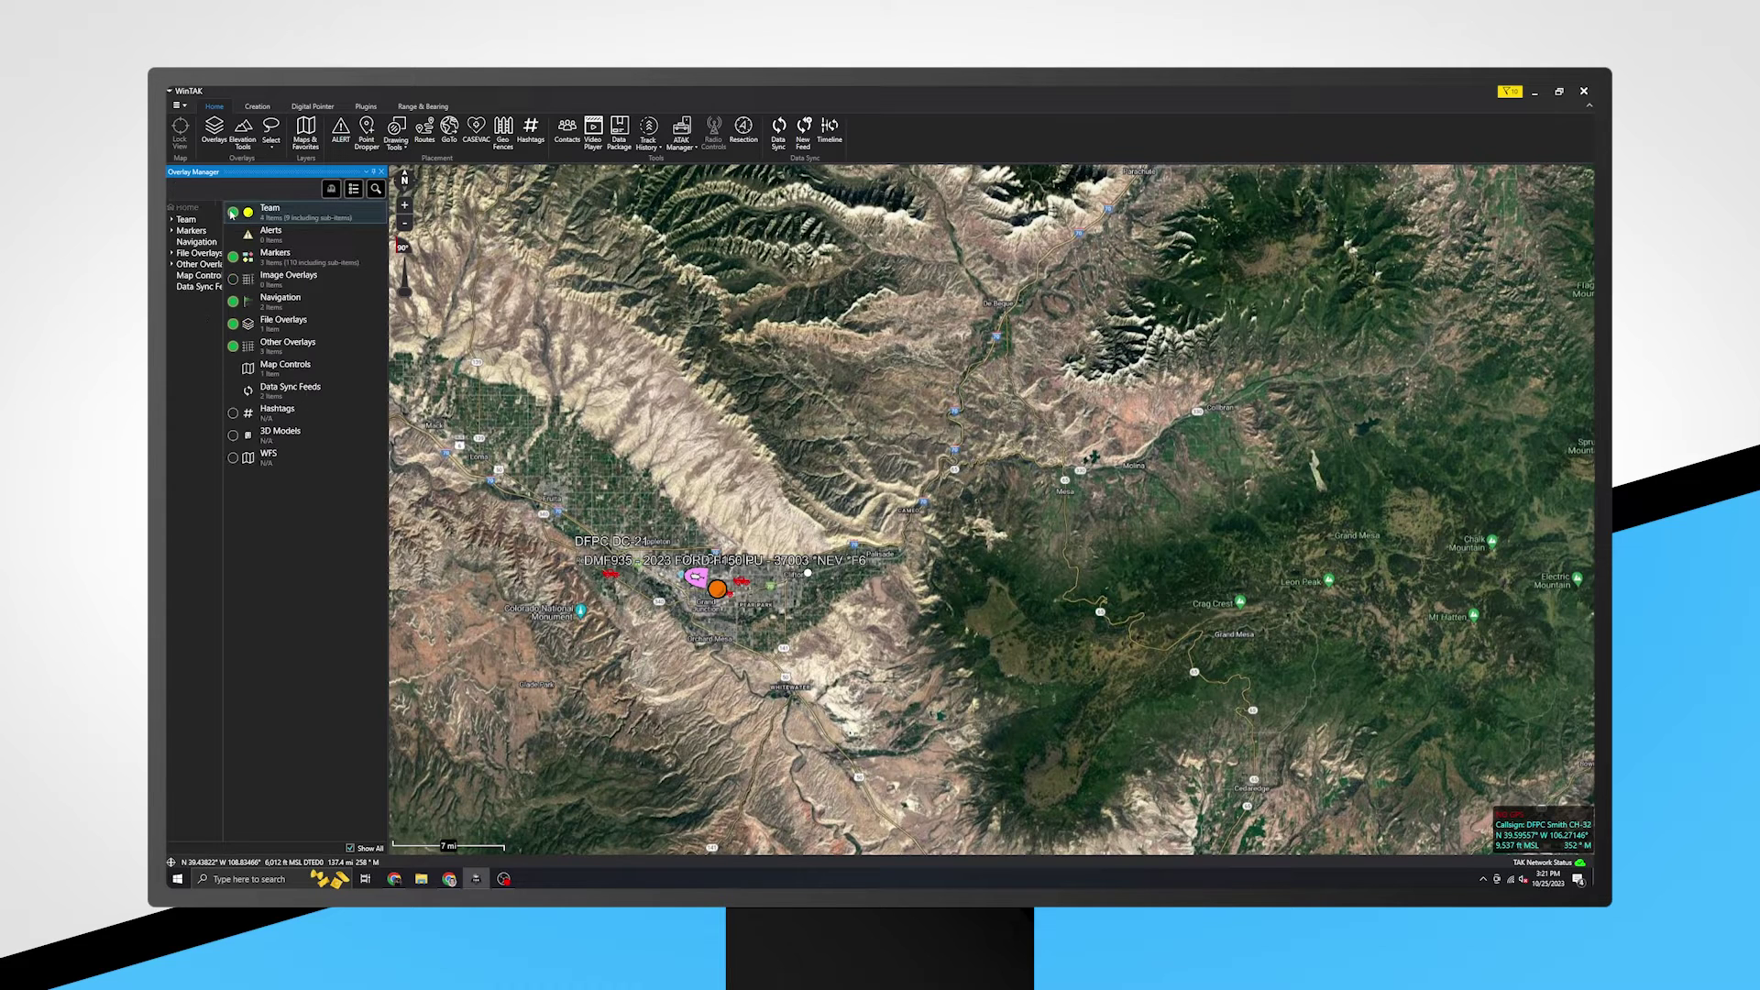
pyautogui.click(233, 212)
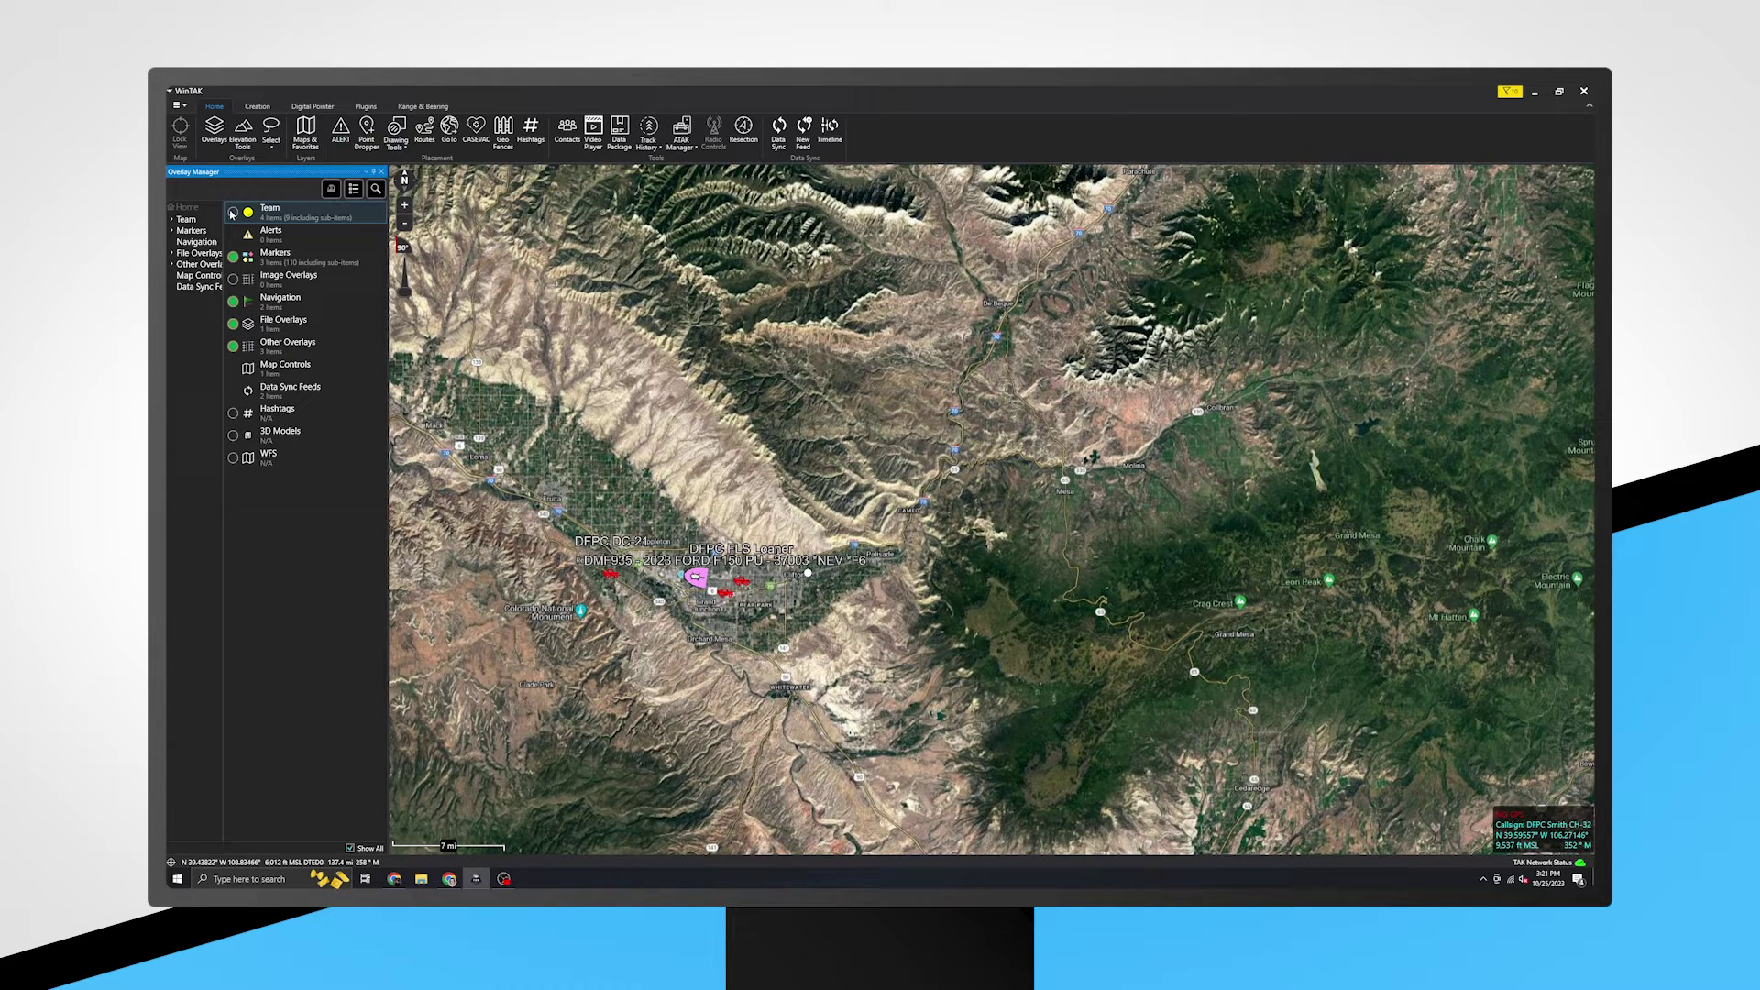
pyautogui.click(232, 212)
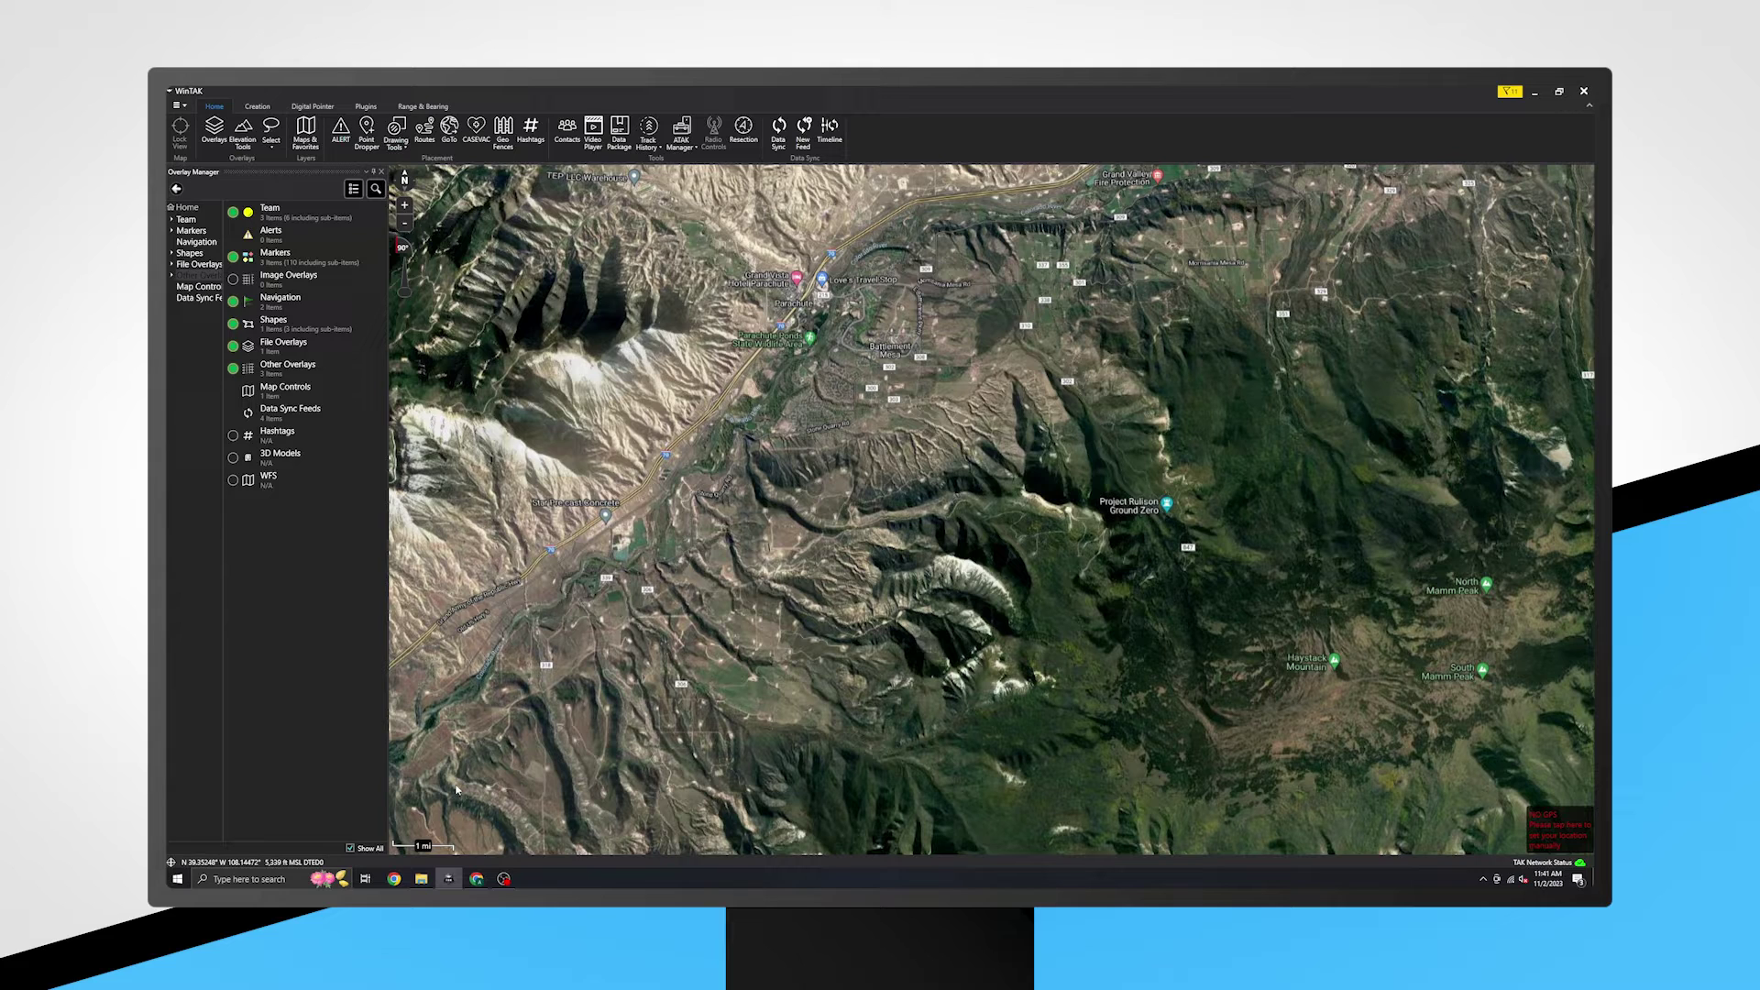
# Import the Spring Creek operations PDF from the Overlays folder as an Image Overlay File.
pyautogui.click(421, 878)
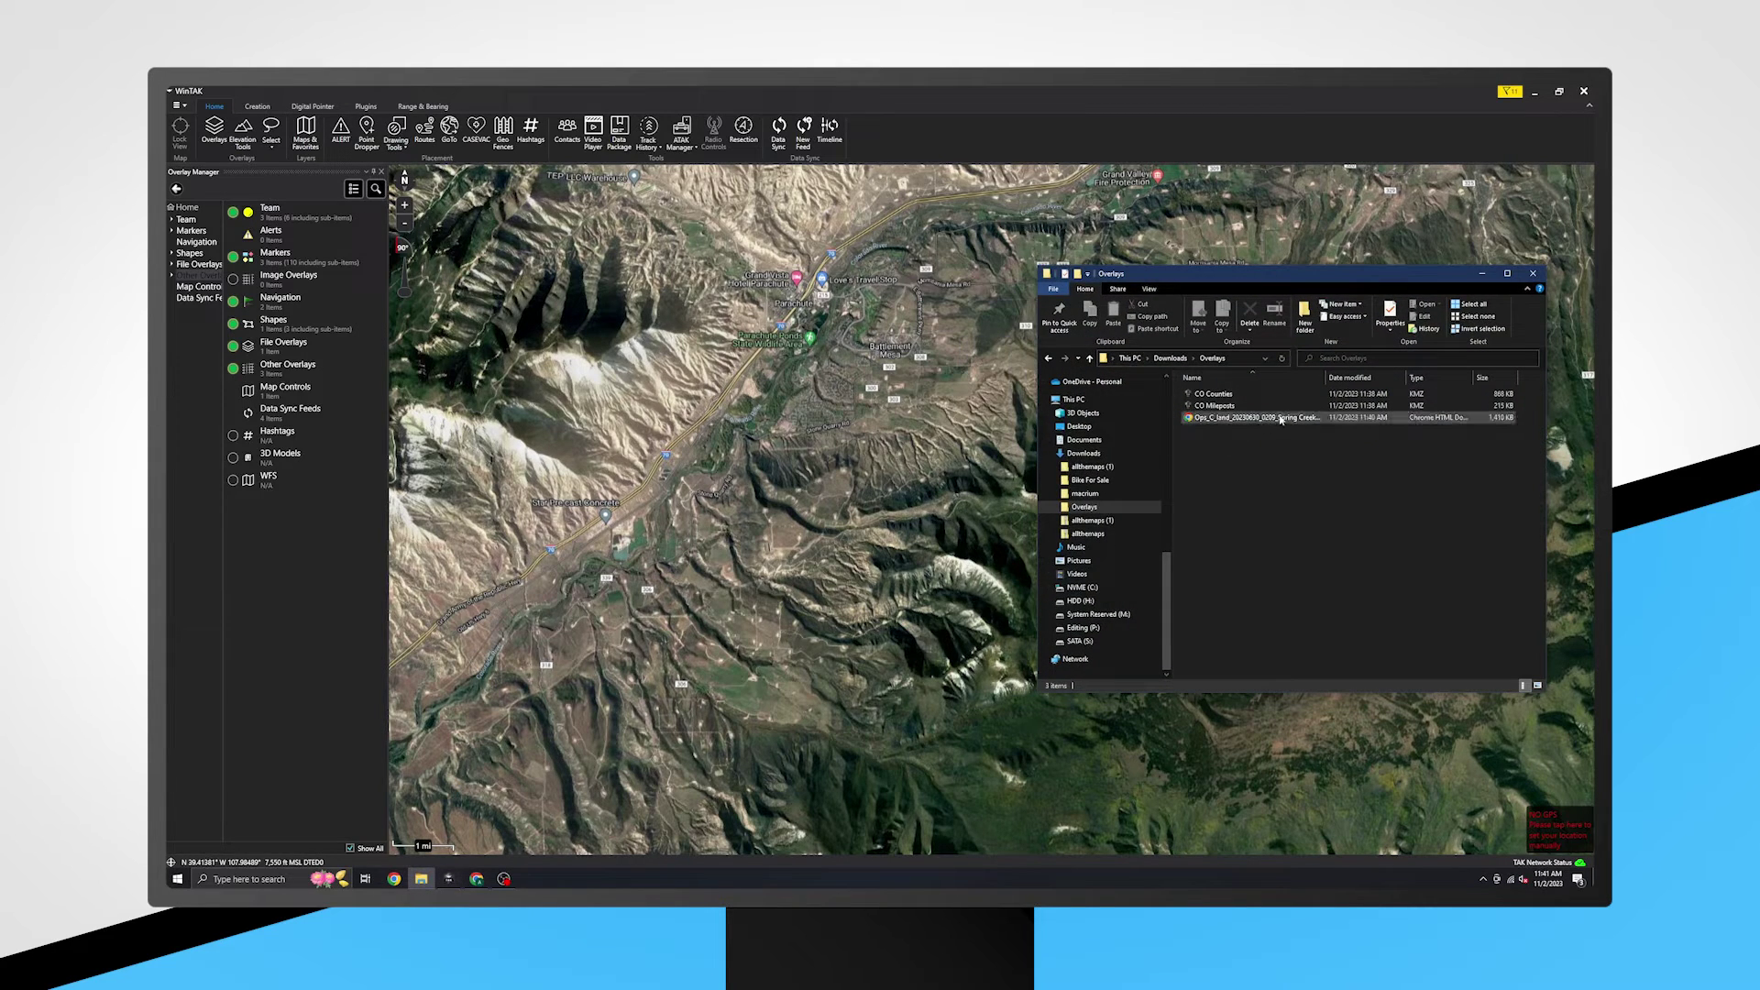
pyautogui.click(1256, 417)
pyautogui.moveTo(853, 441); pyautogui.dragTo(853, 441)
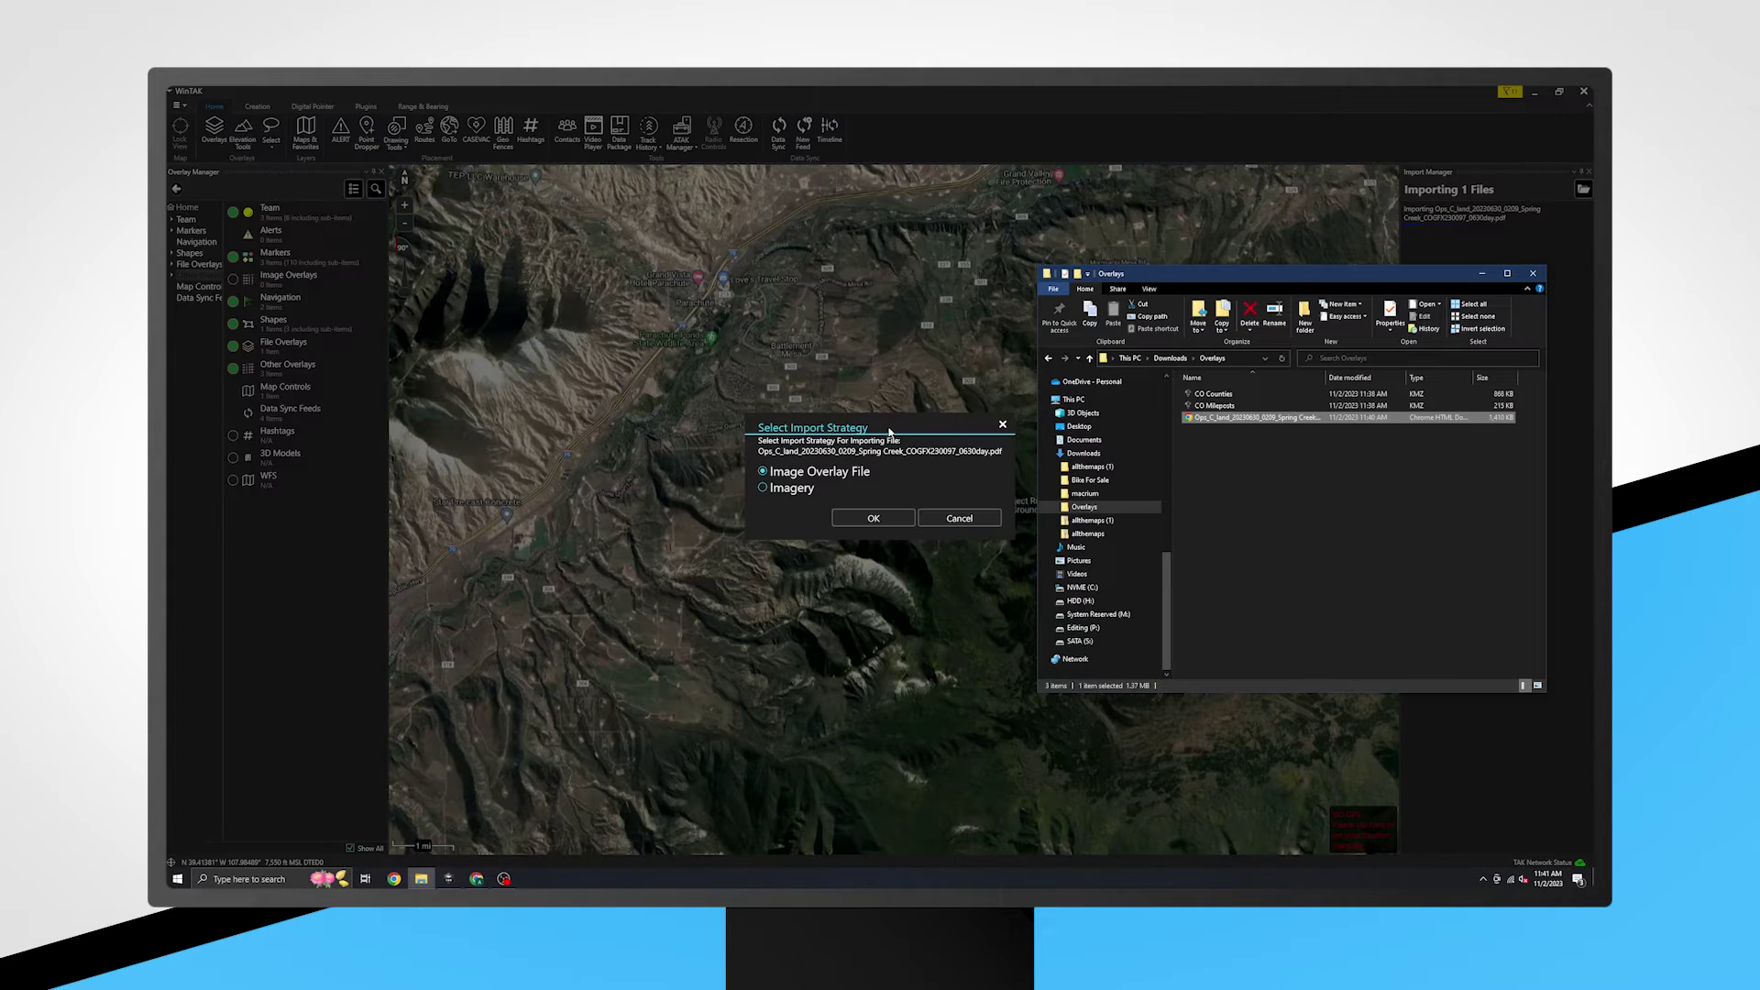
pyautogui.click(873, 518)
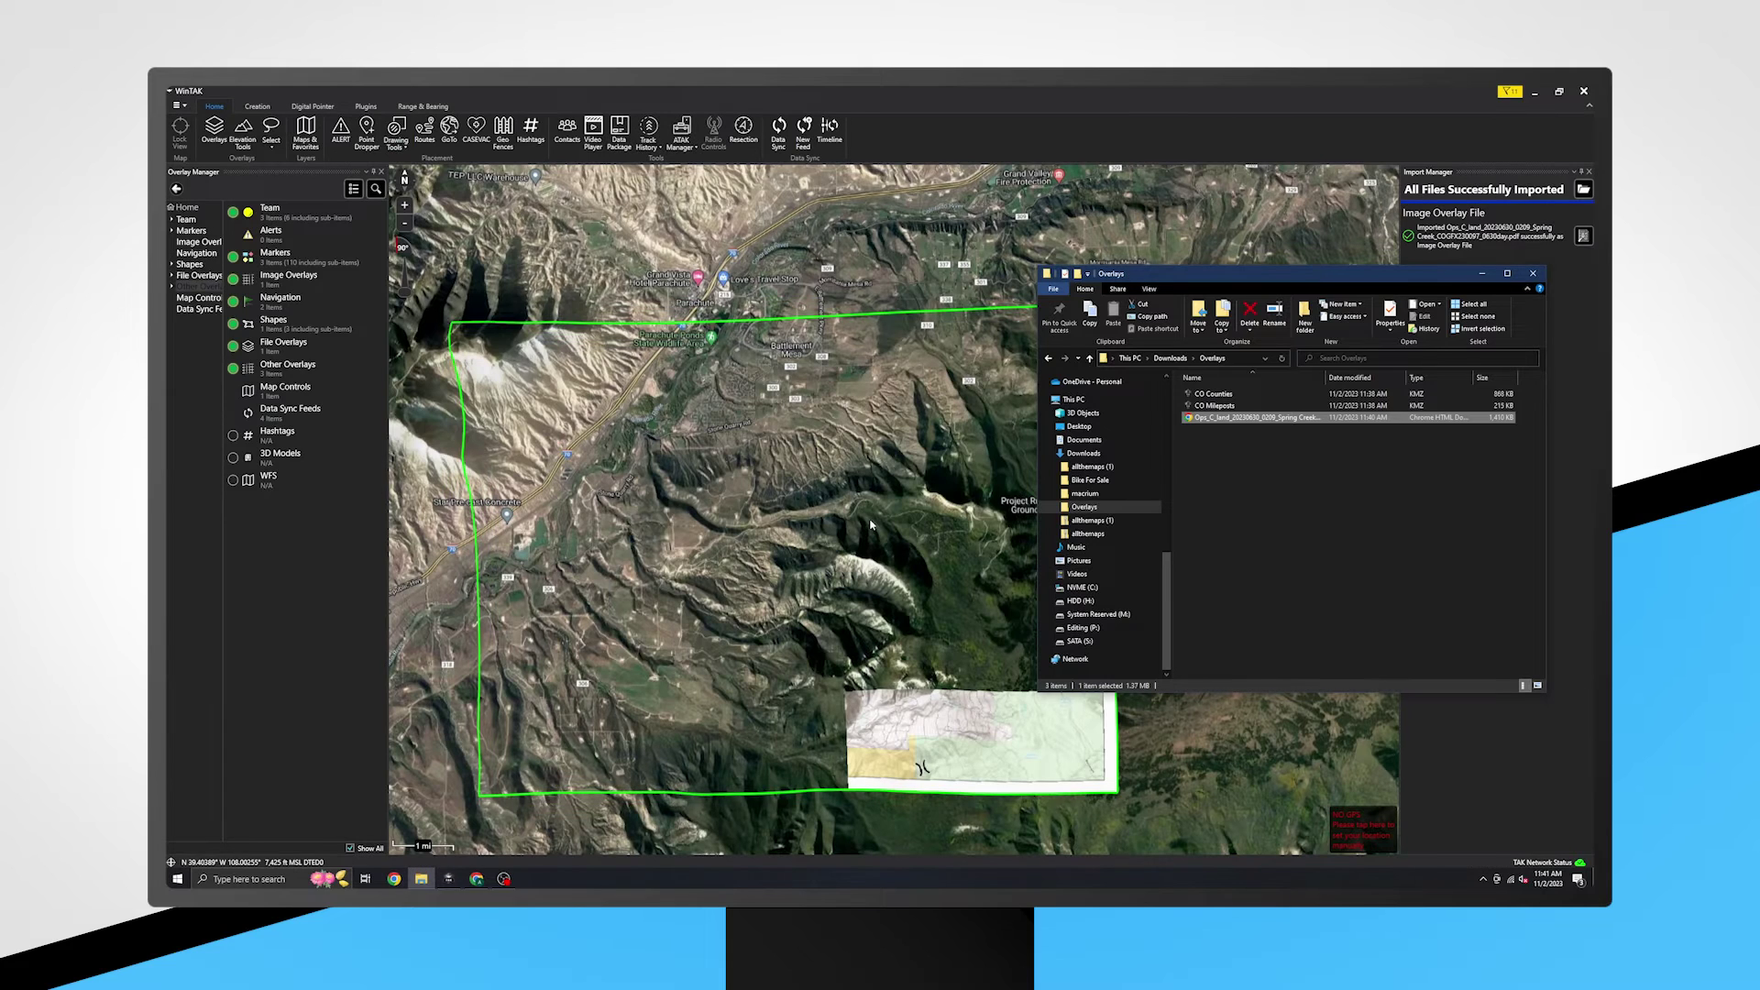
pyautogui.click(1481, 274)
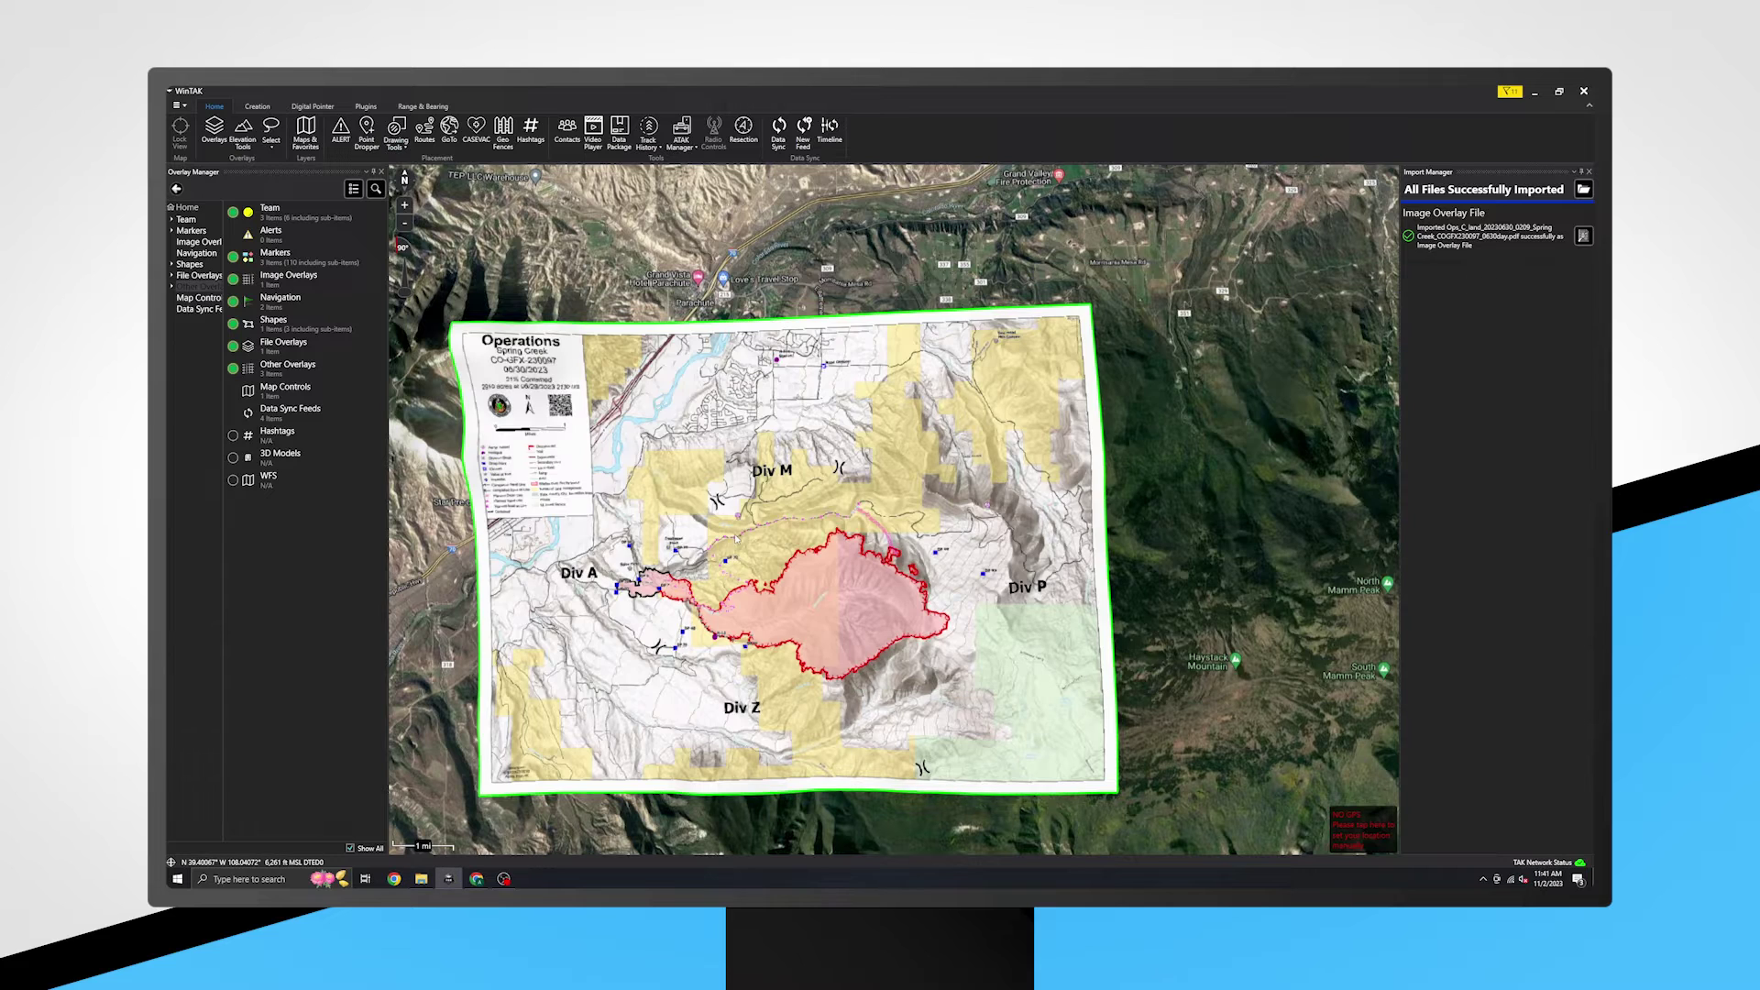
# Hide and re-show the operations map under Image Overlays, then remove it.
pyautogui.click(286, 278)
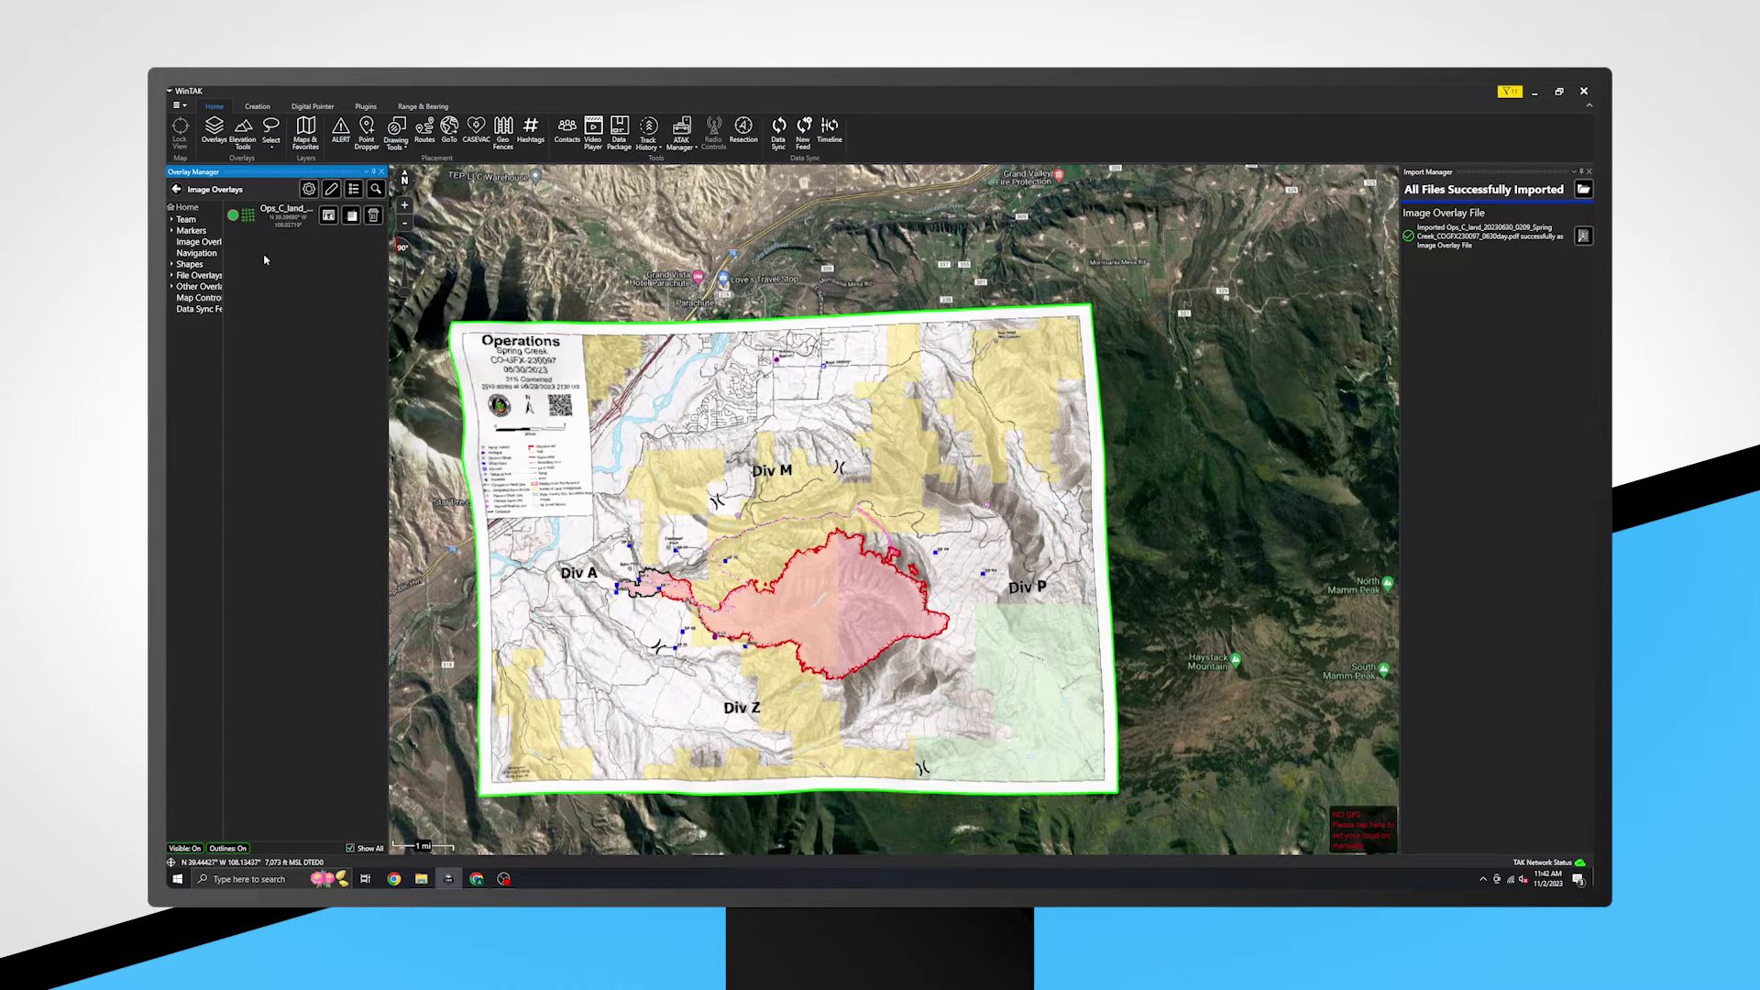
pyautogui.click(233, 215)
pyautogui.click(233, 215)
pyautogui.click(373, 215)
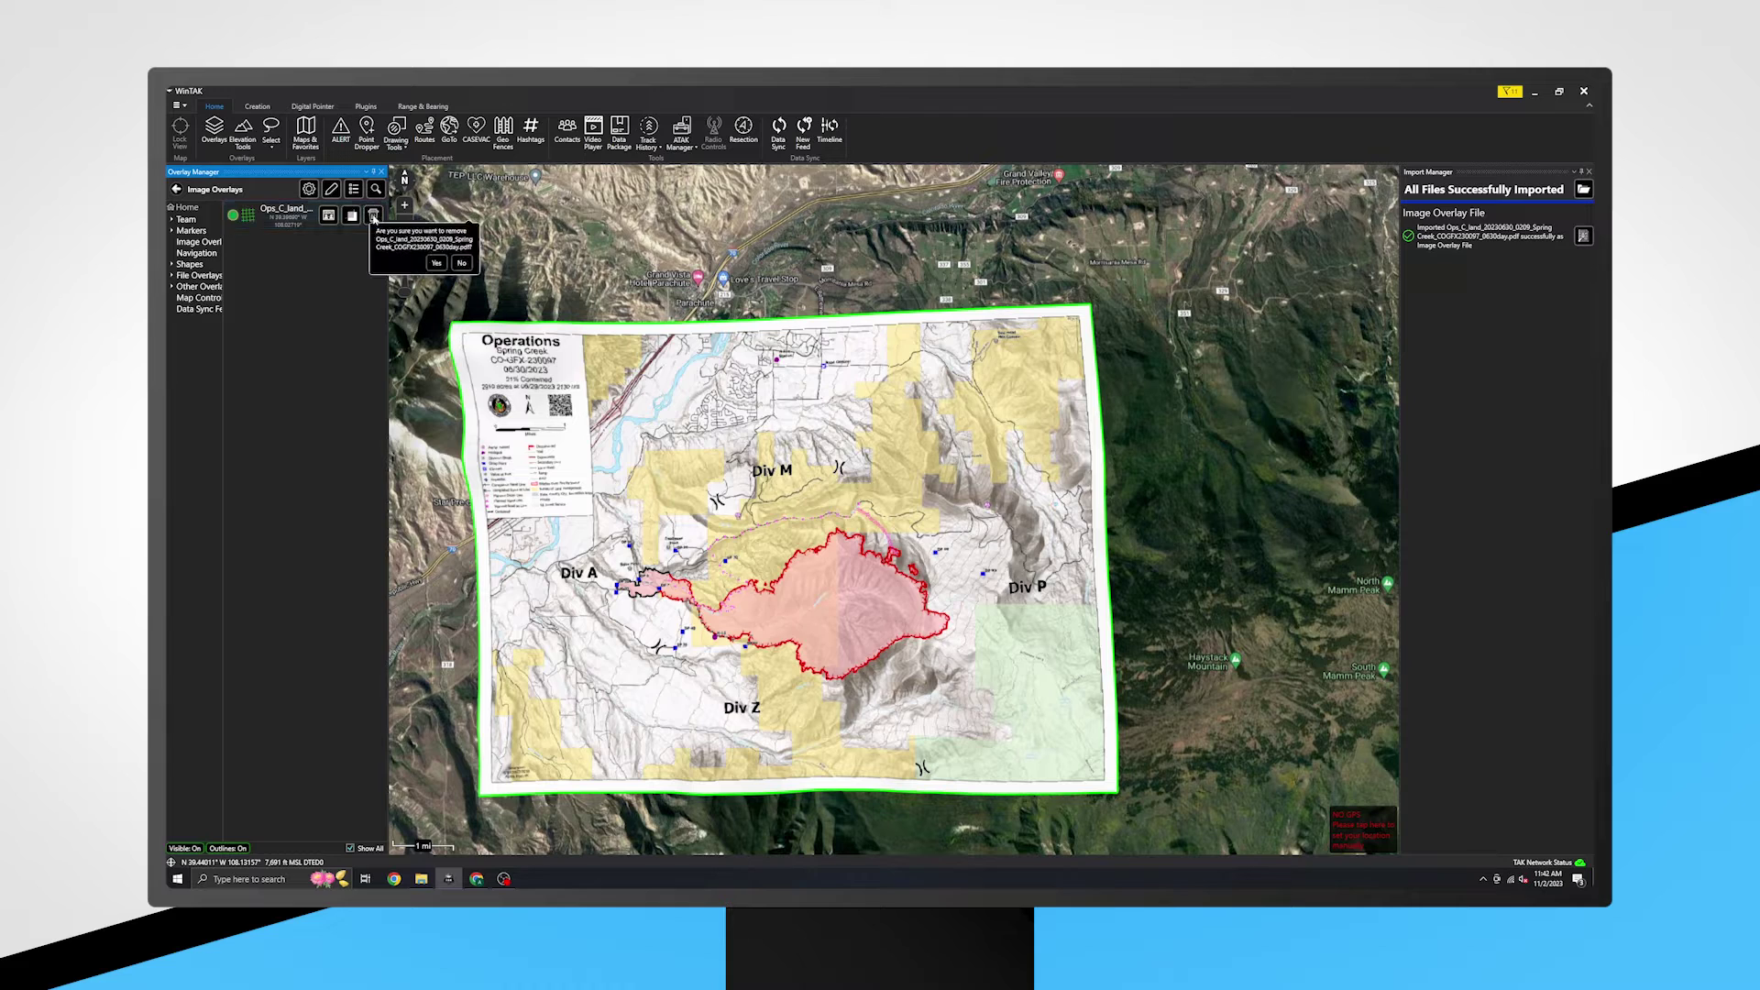
pyautogui.click(438, 264)
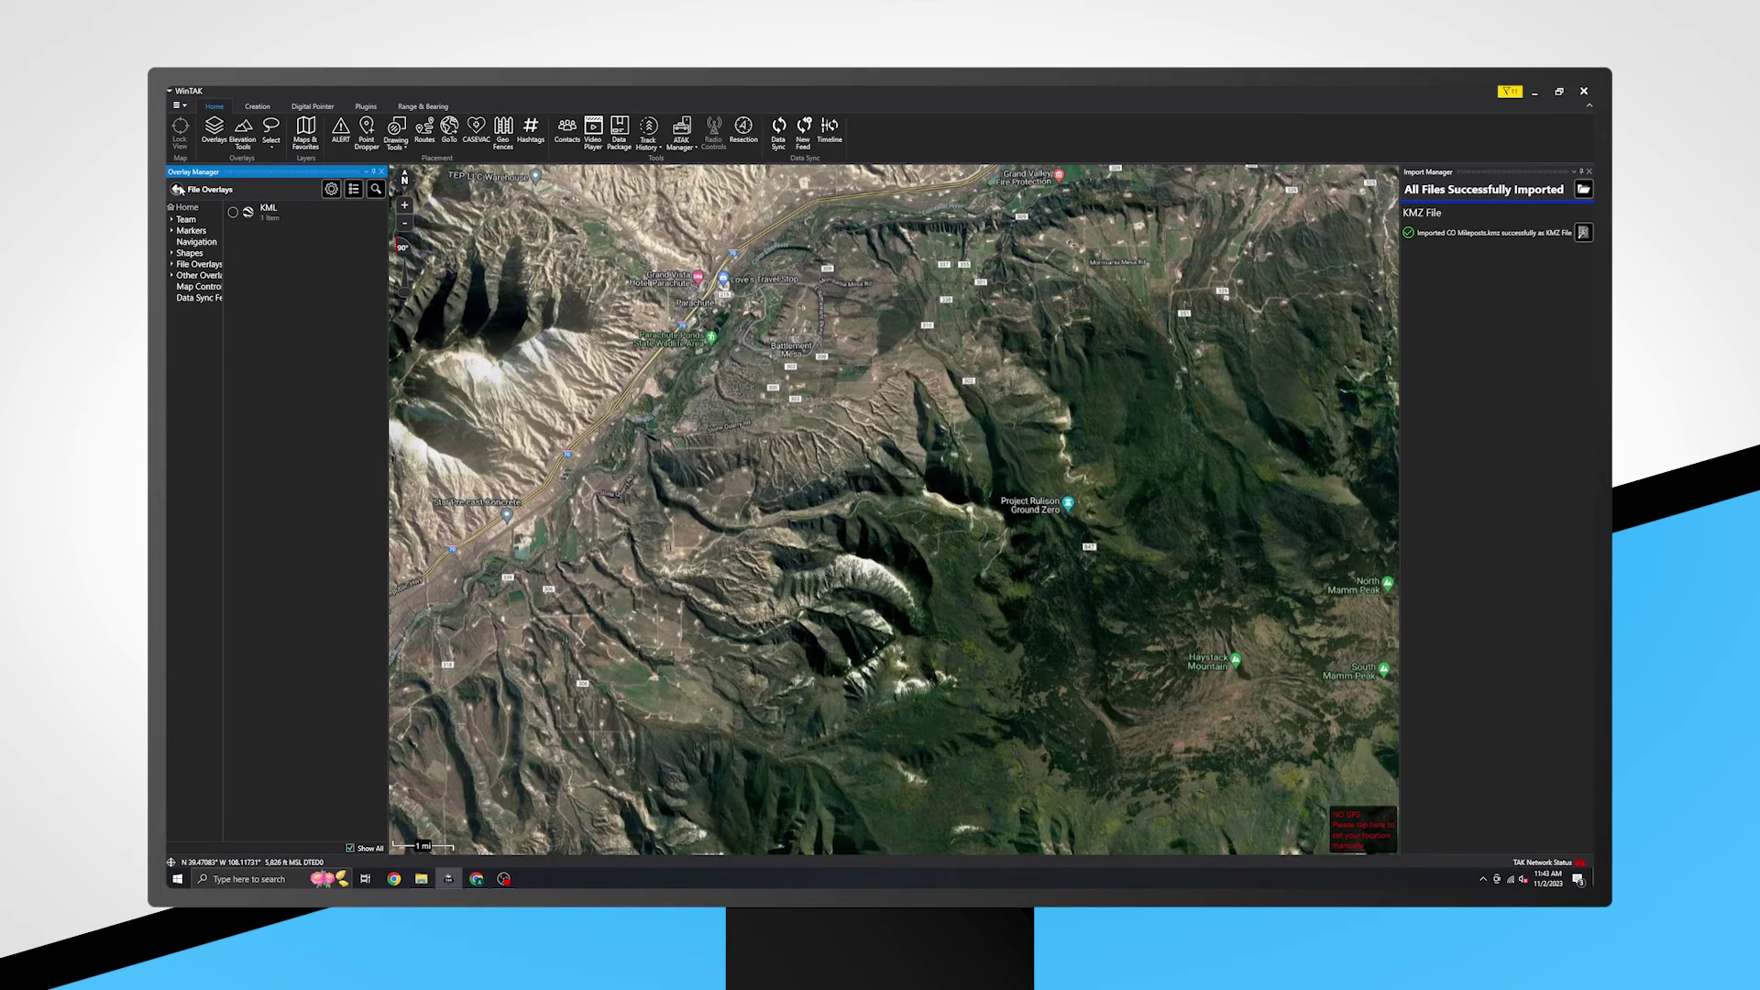
# Import CO Counties.kmz onto the map and zoom out to see the Colorado county boundaries.
pyautogui.click(421, 878)
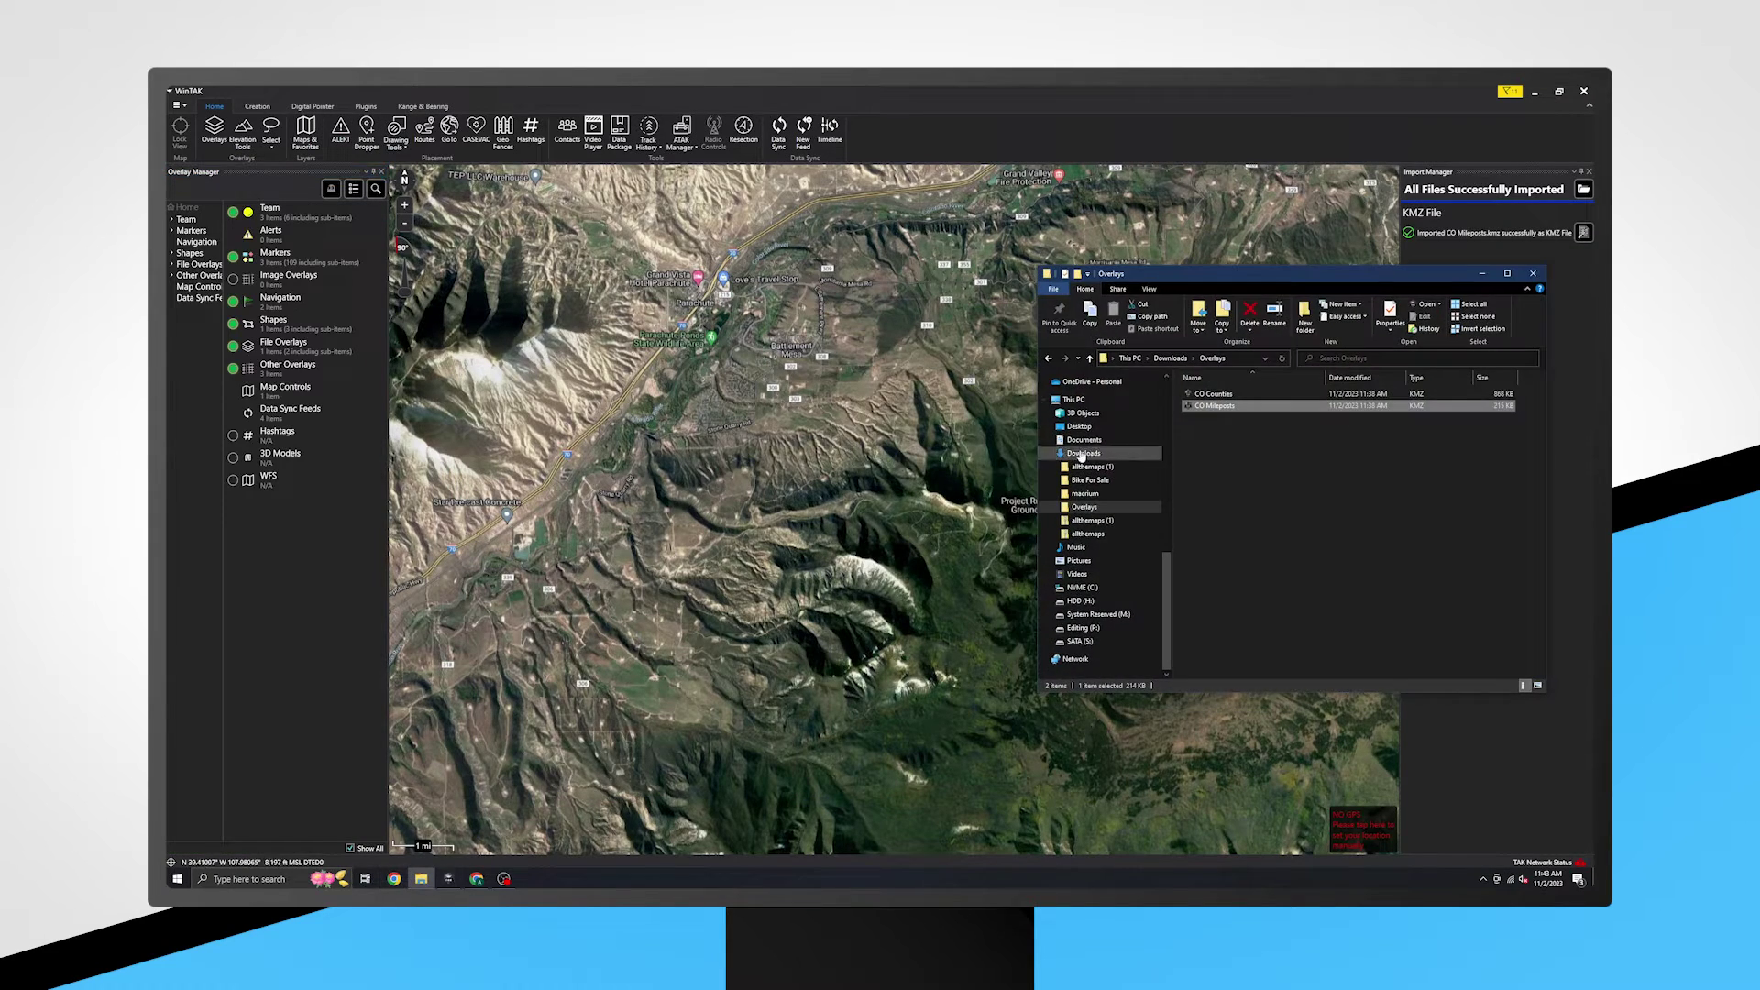
pyautogui.moveTo(1232, 396); pyautogui.dragTo(816, 414)
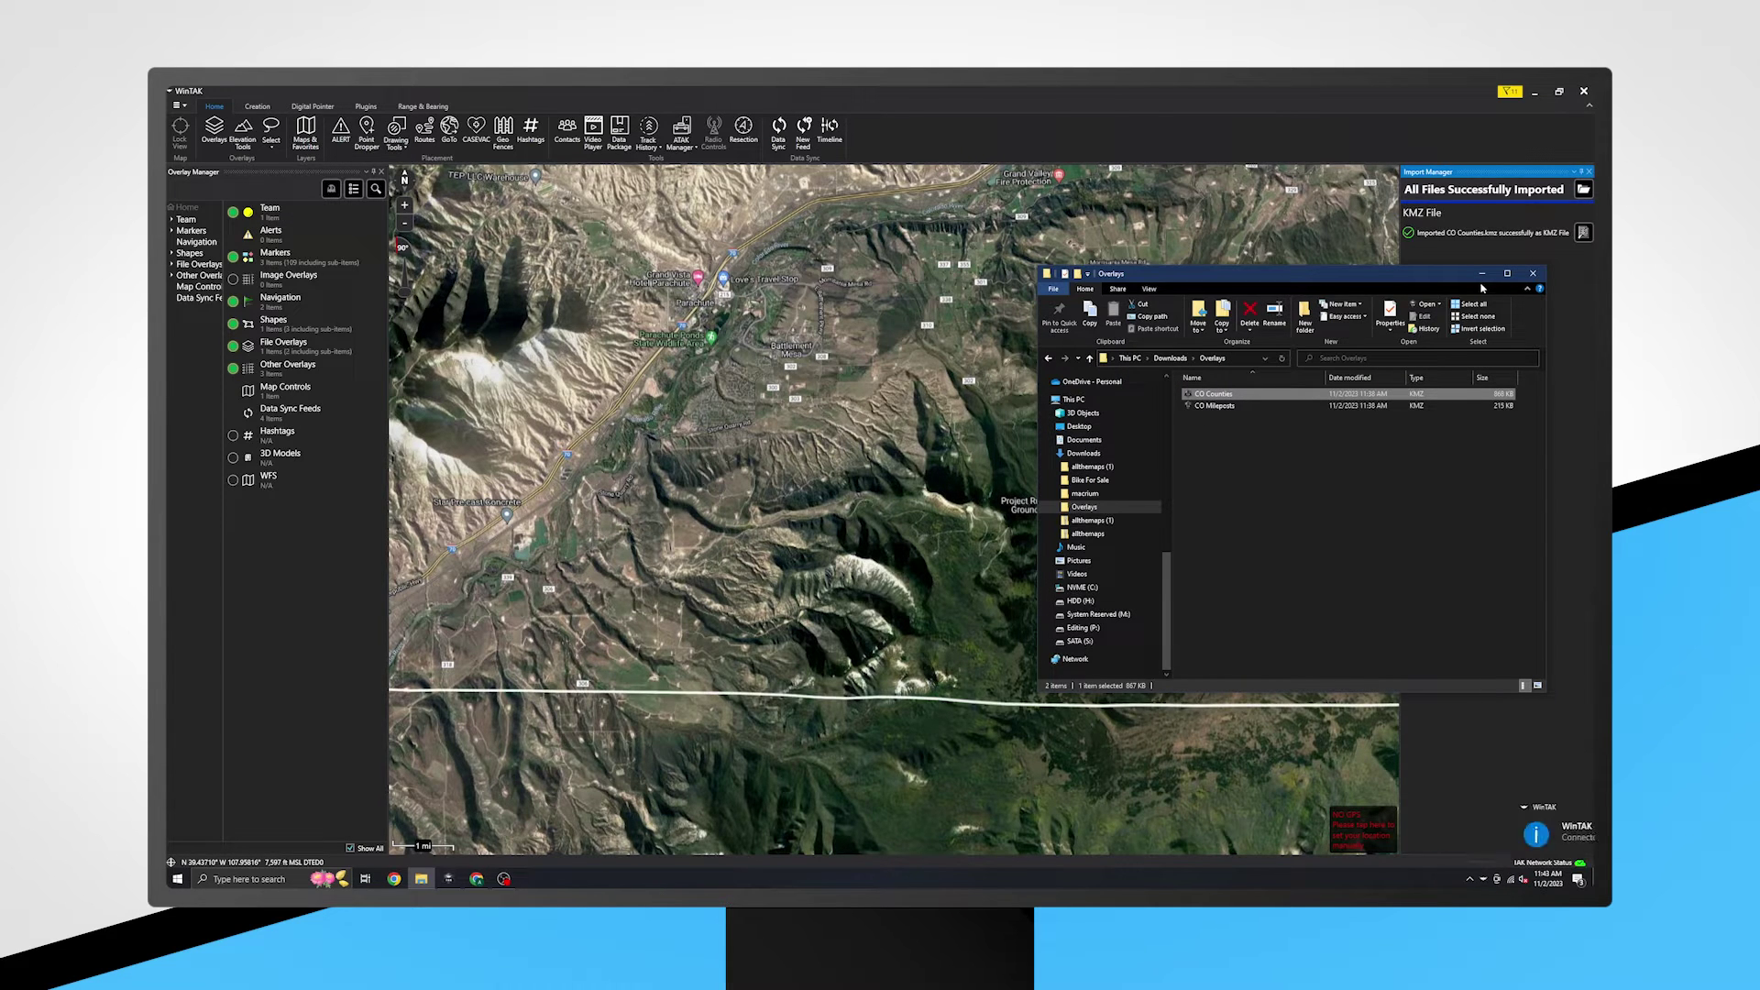
pyautogui.click(1482, 275)
pyautogui.scroll(-5, 756, 356)
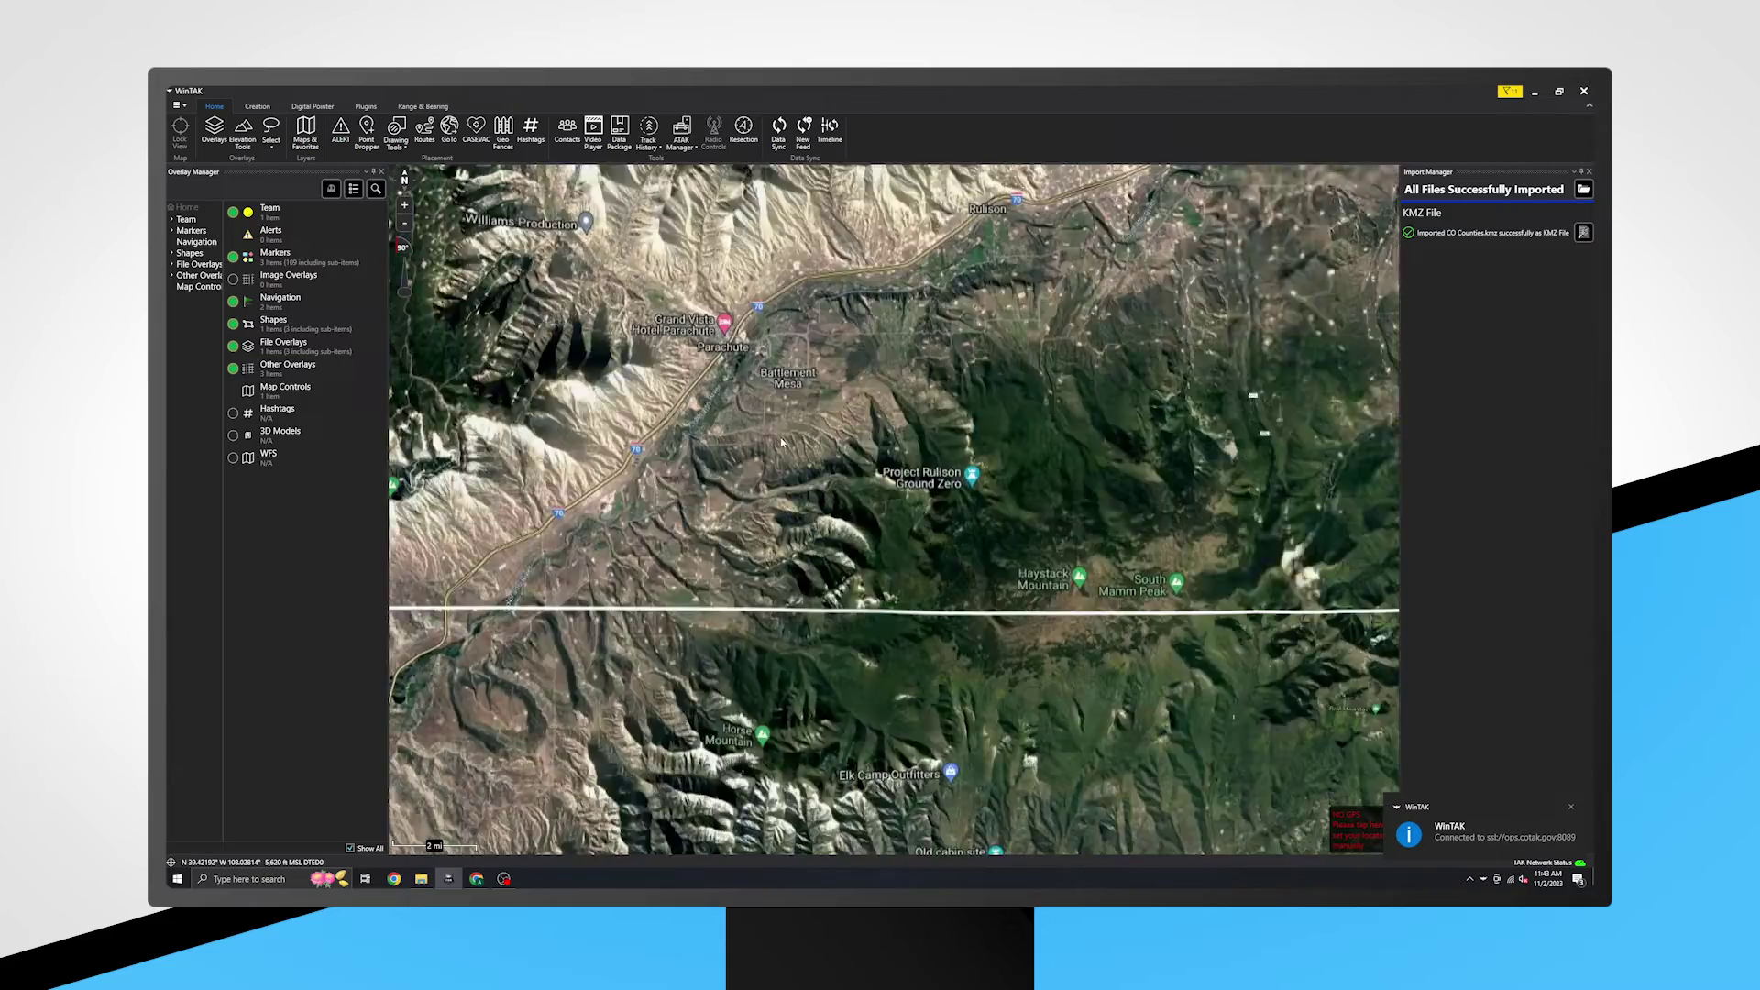
pyautogui.scroll(-5, 941, 483)
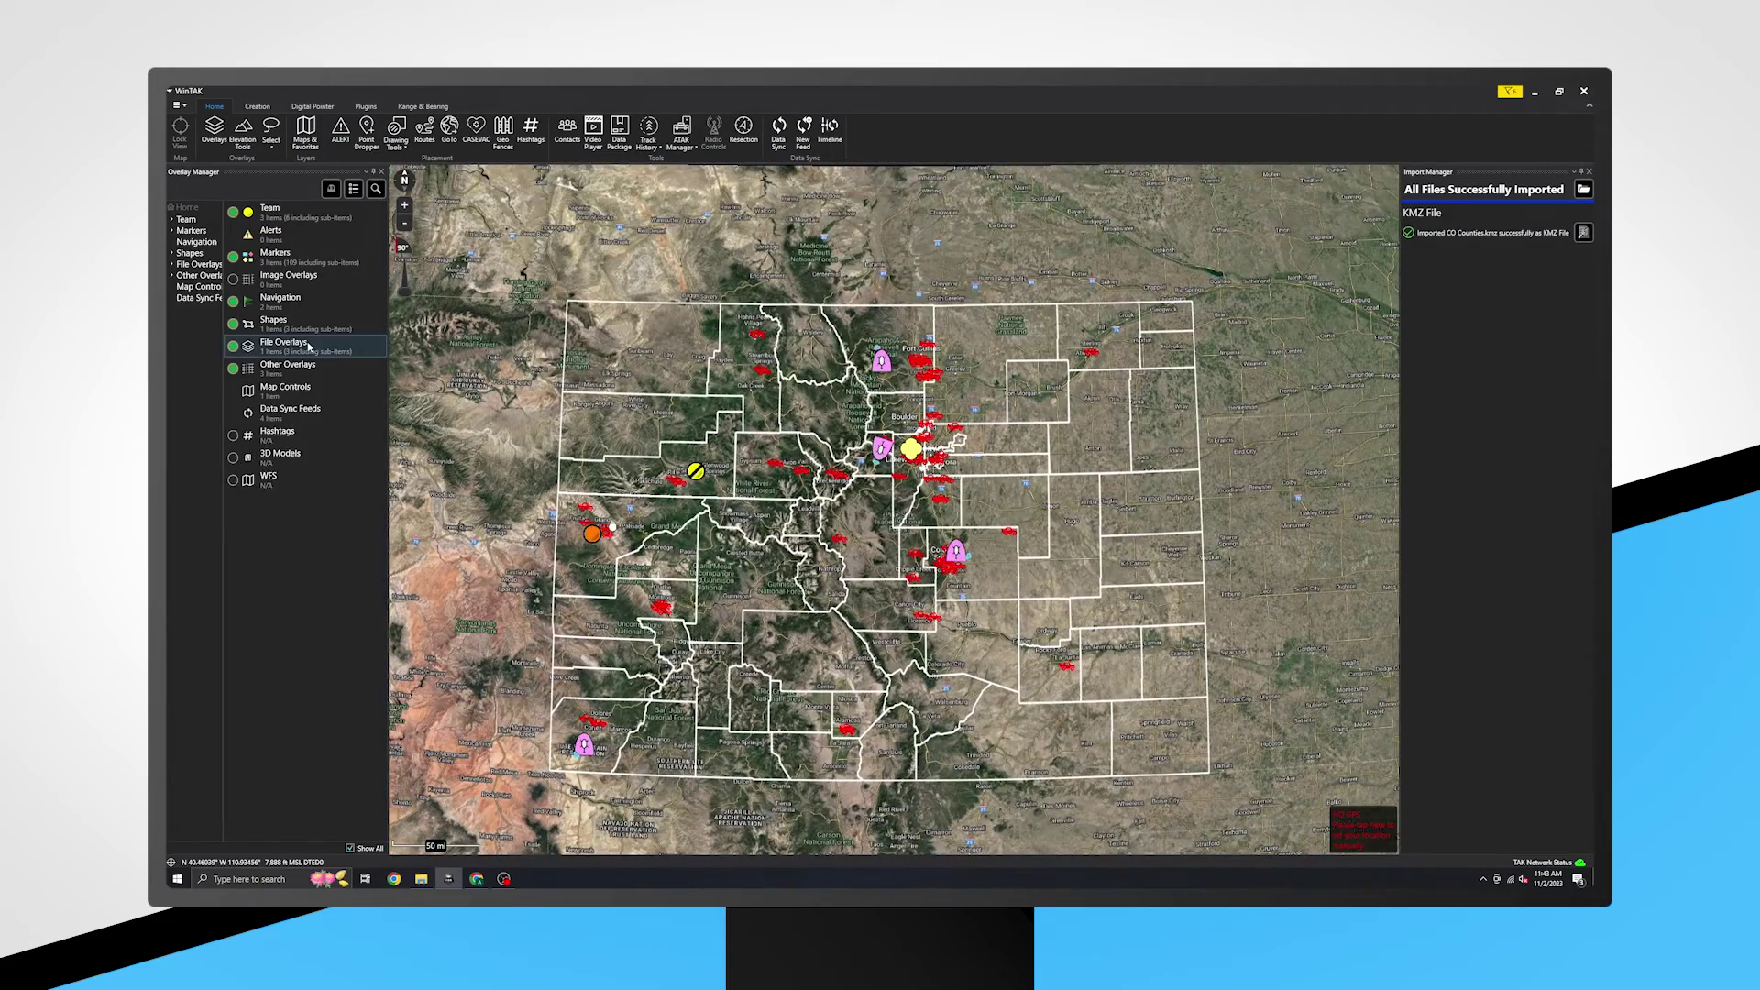
# Hide the CO Counties.kmz layer under File Overlays > KML in Overlay Manager.
pyautogui.click(284, 343)
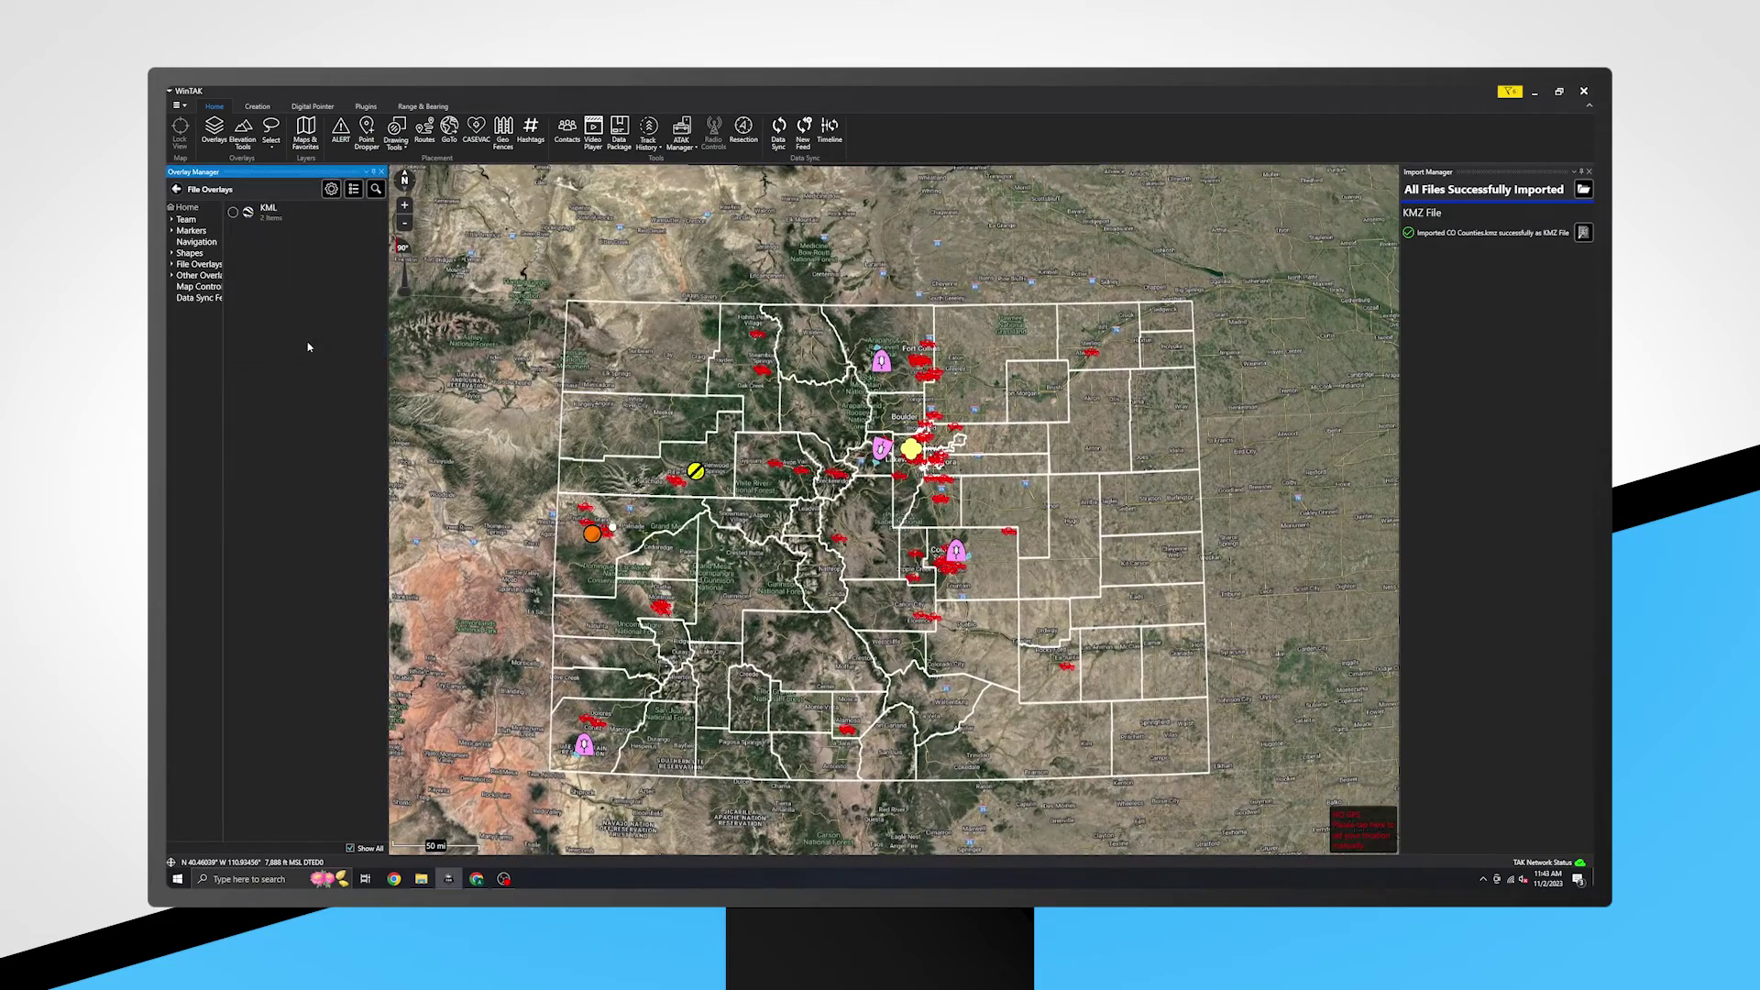
pyautogui.click(285, 220)
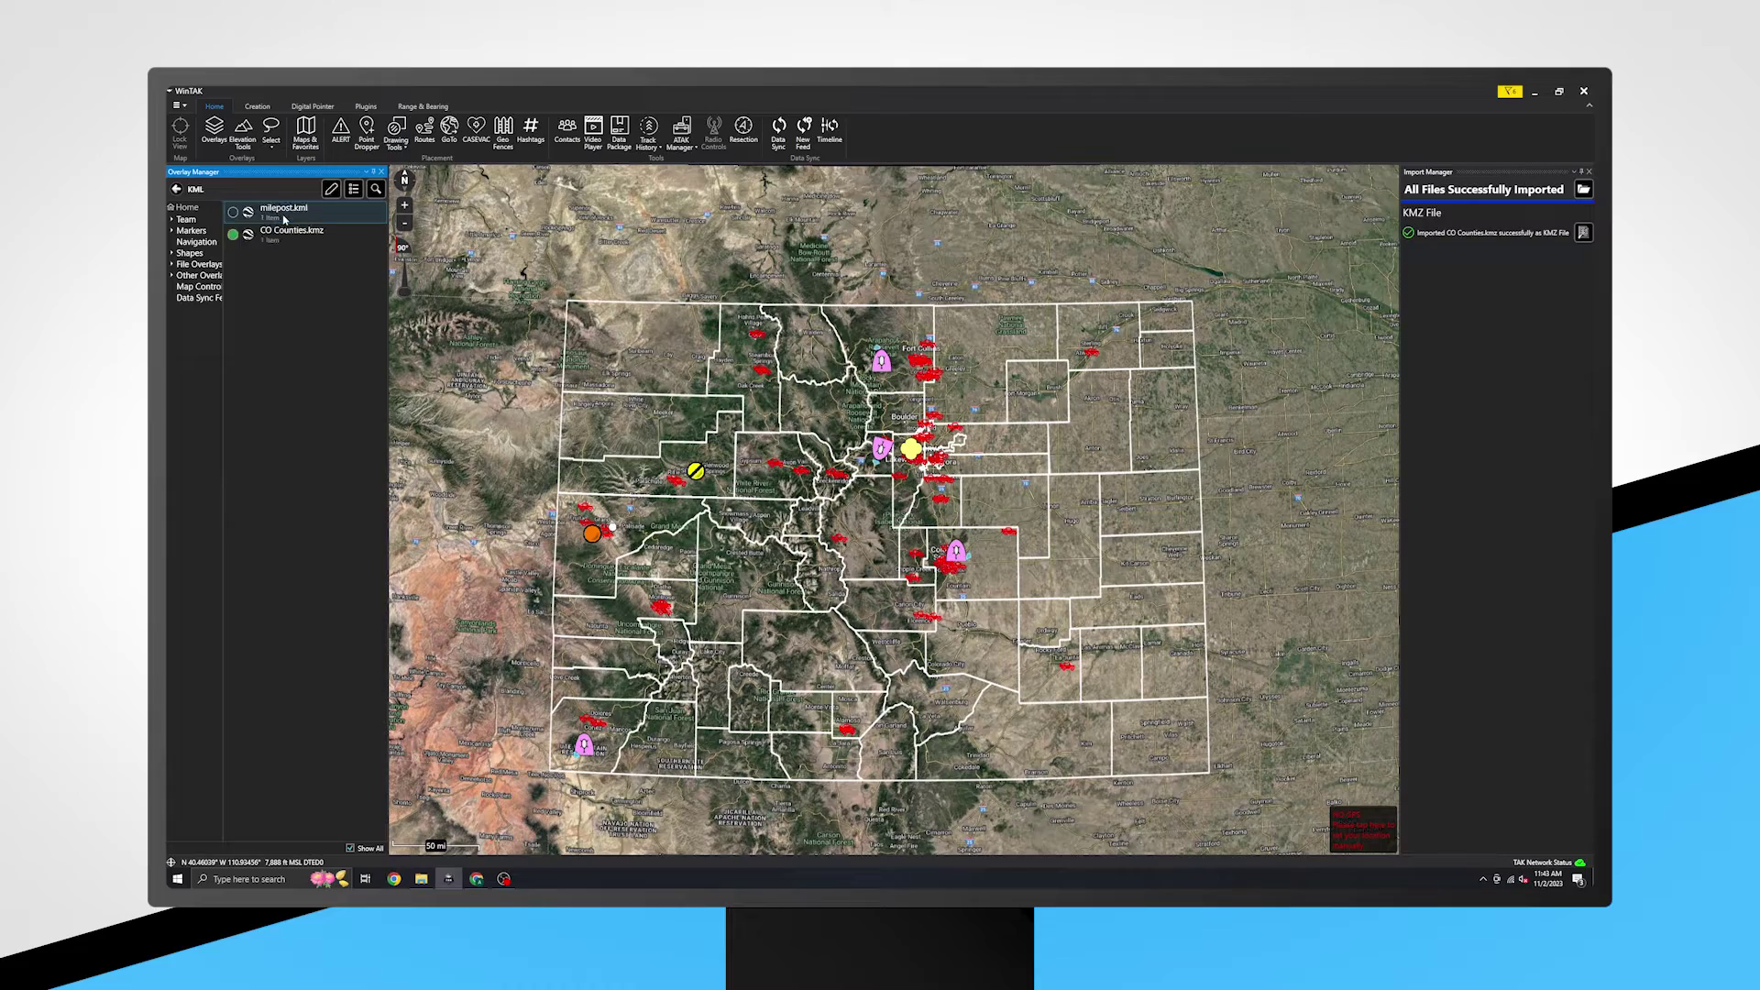
pyautogui.click(234, 236)
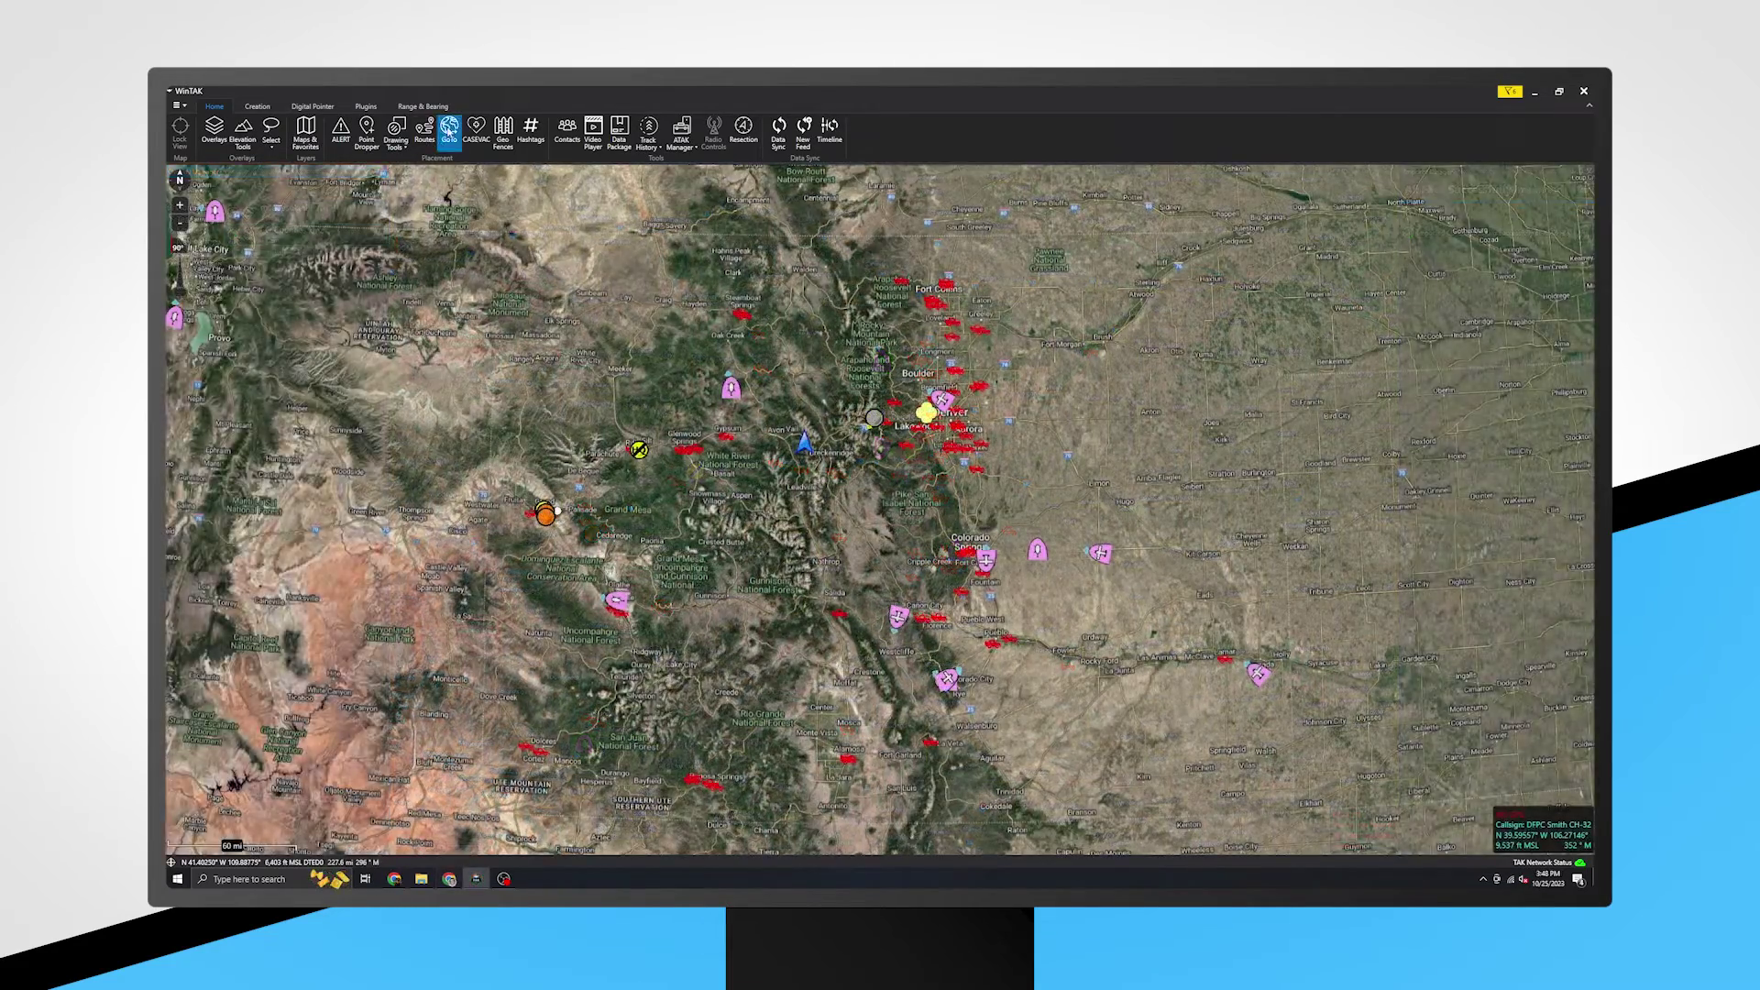
pyautogui.click(448, 130)
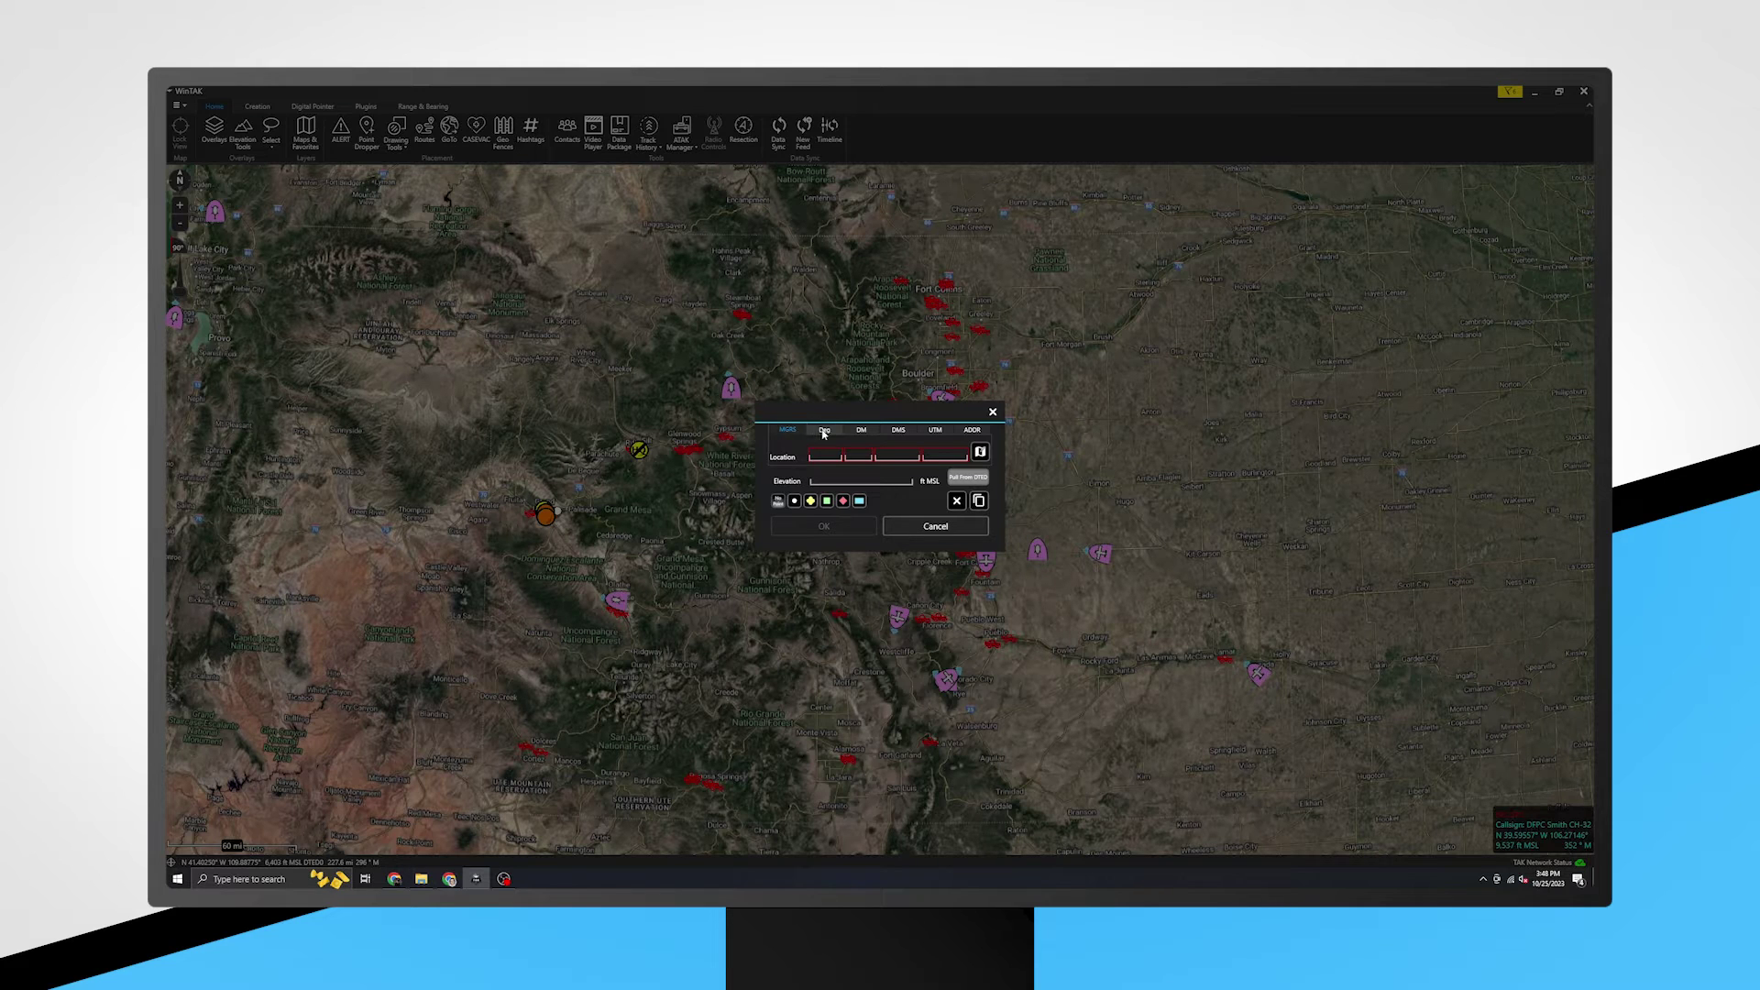
pyautogui.click(861, 429)
pyautogui.click(979, 420)
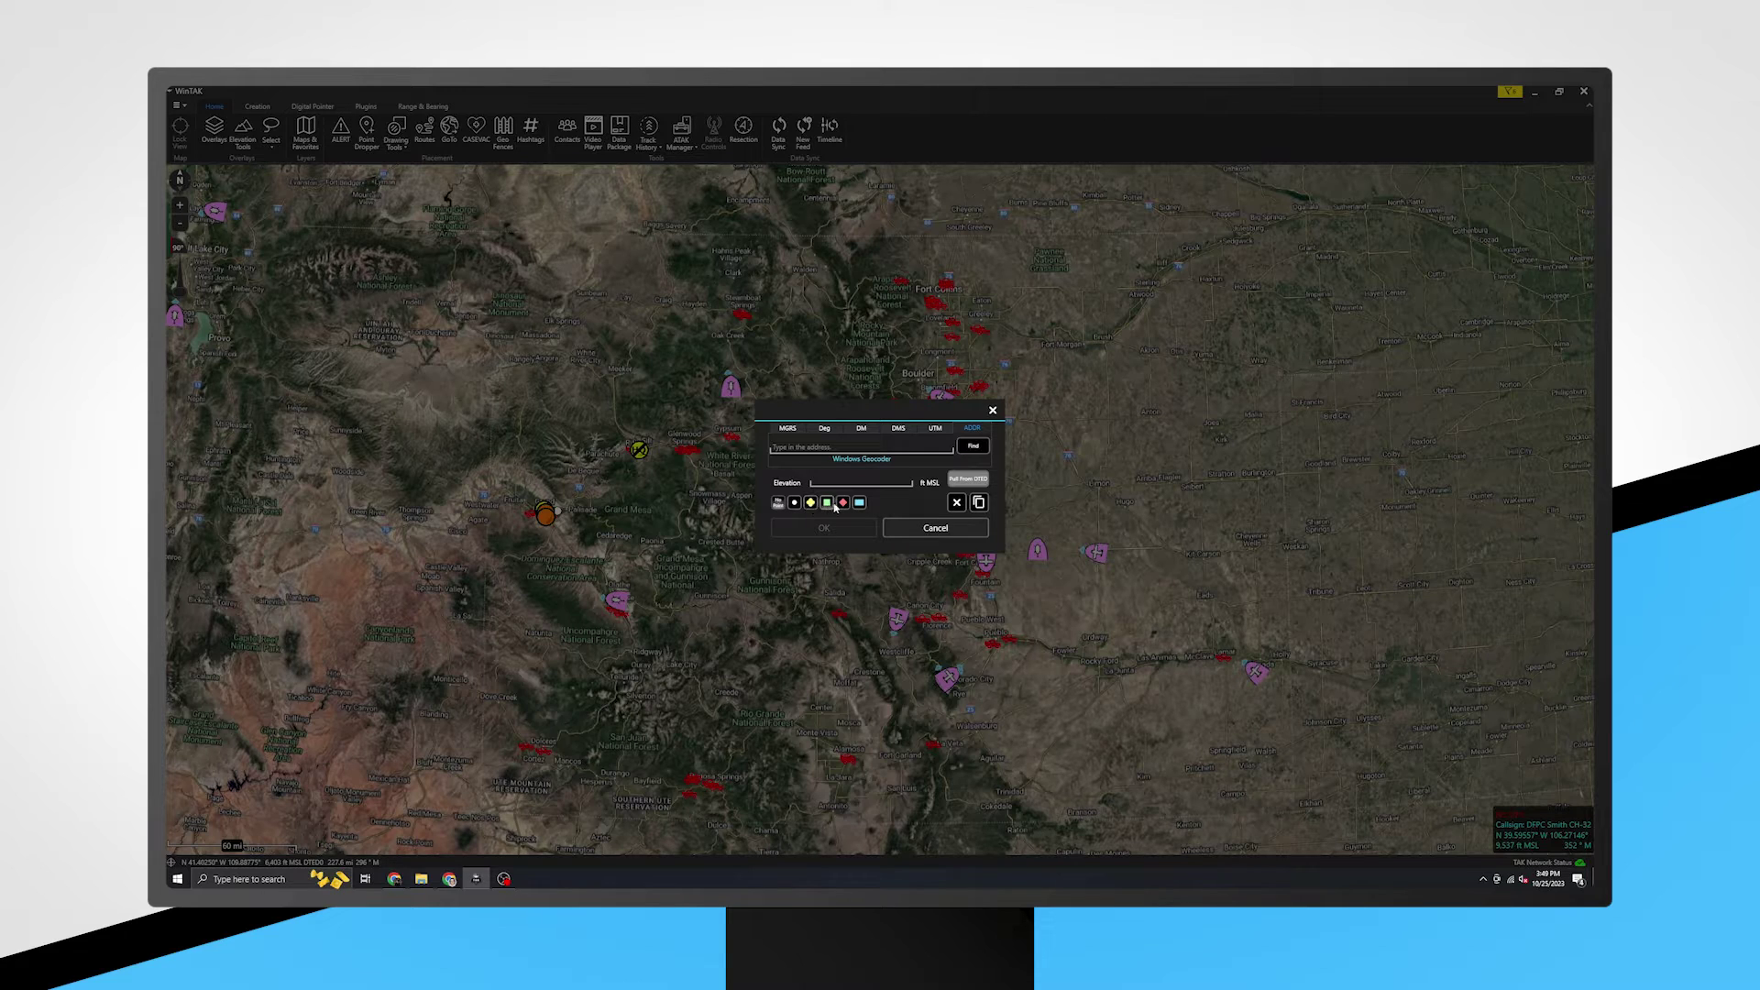
pyautogui.click(894, 529)
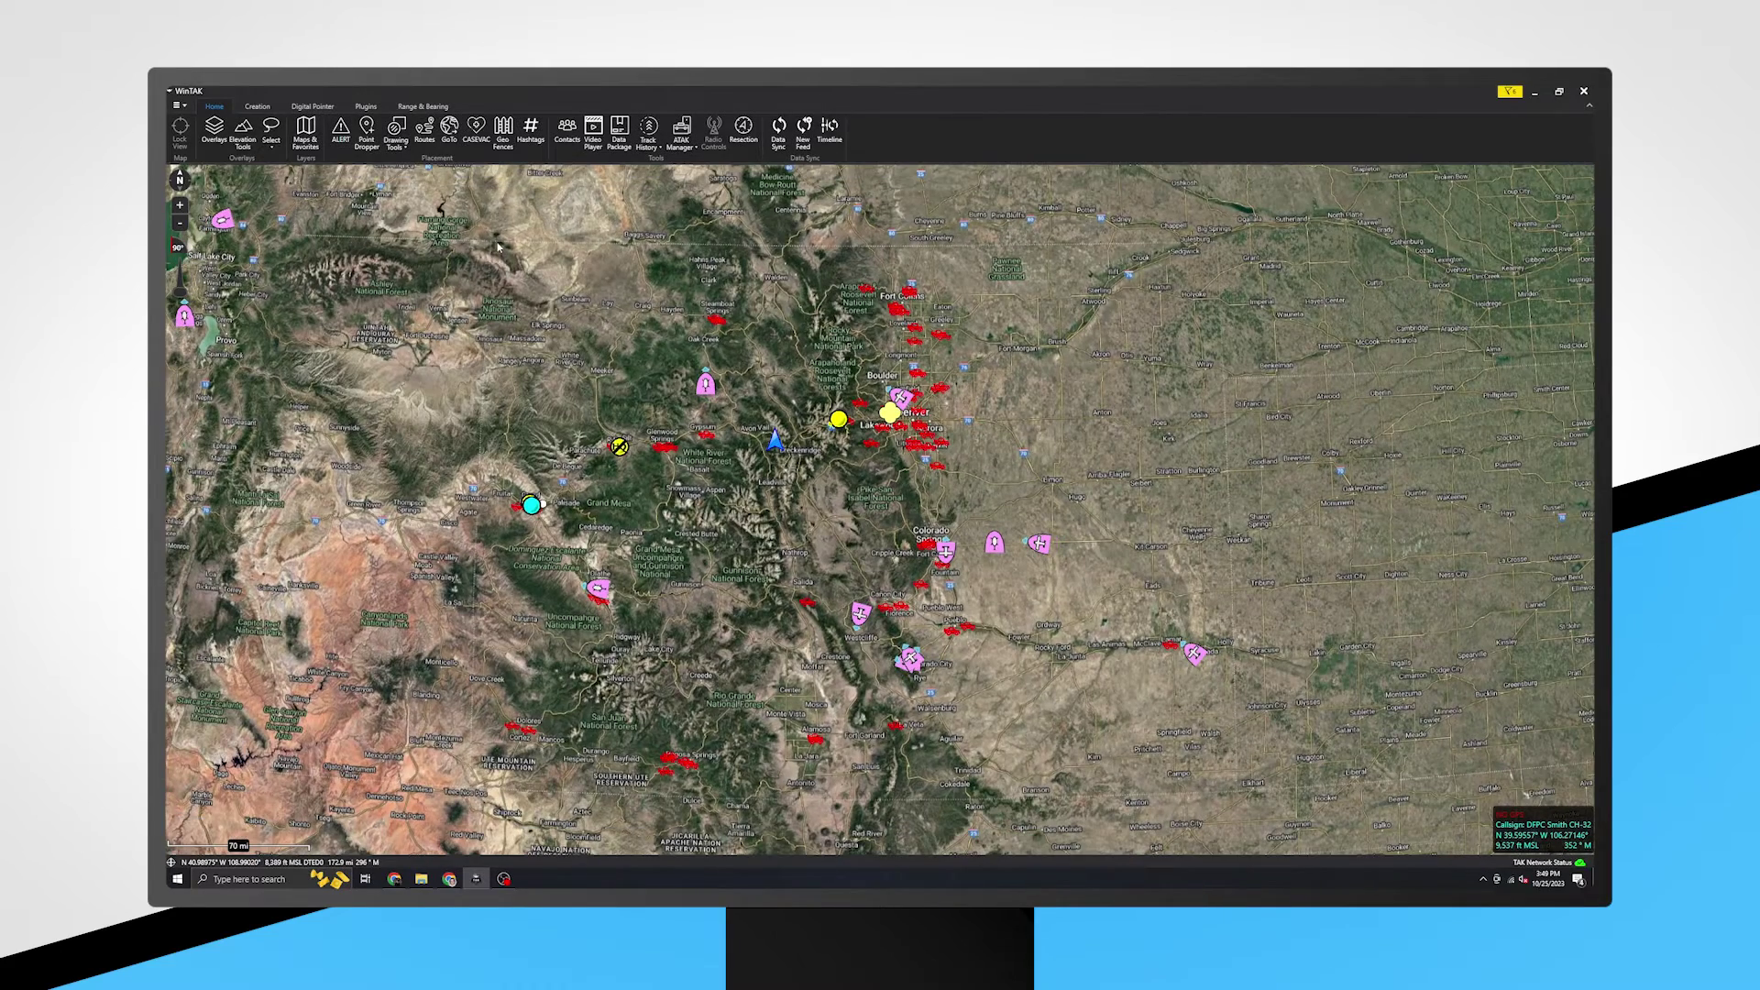
pyautogui.click(567, 130)
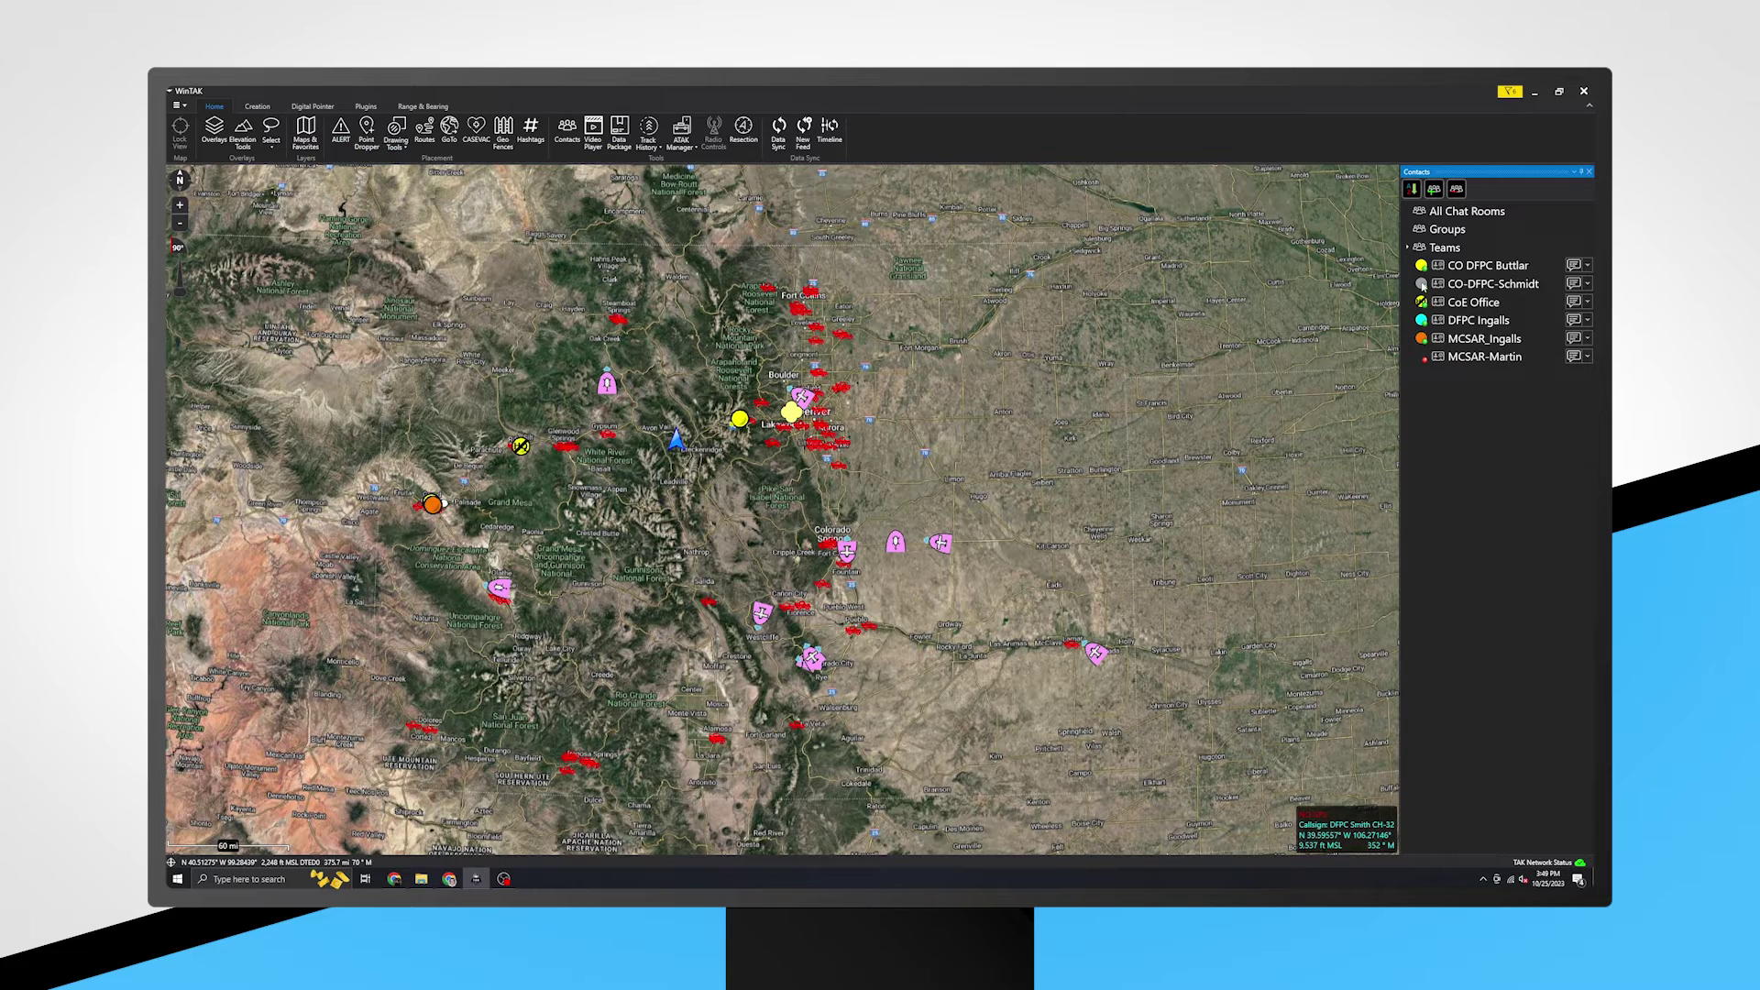
pyautogui.click(1422, 285)
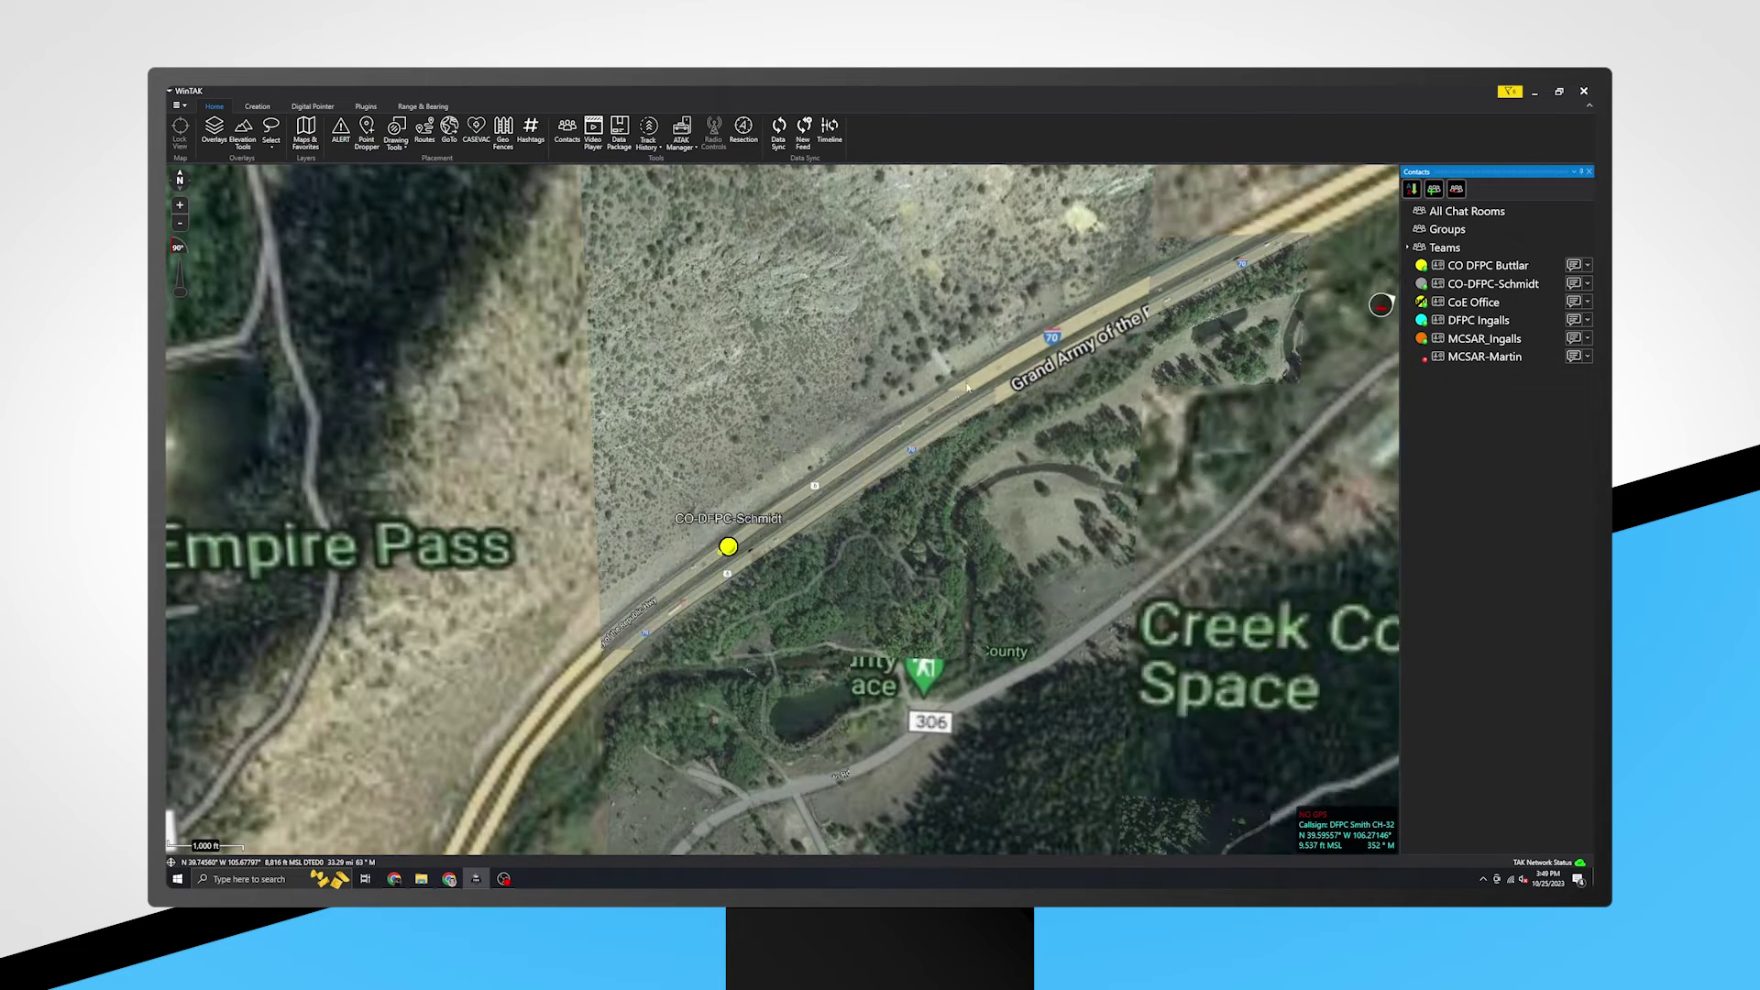
pyautogui.click(728, 546)
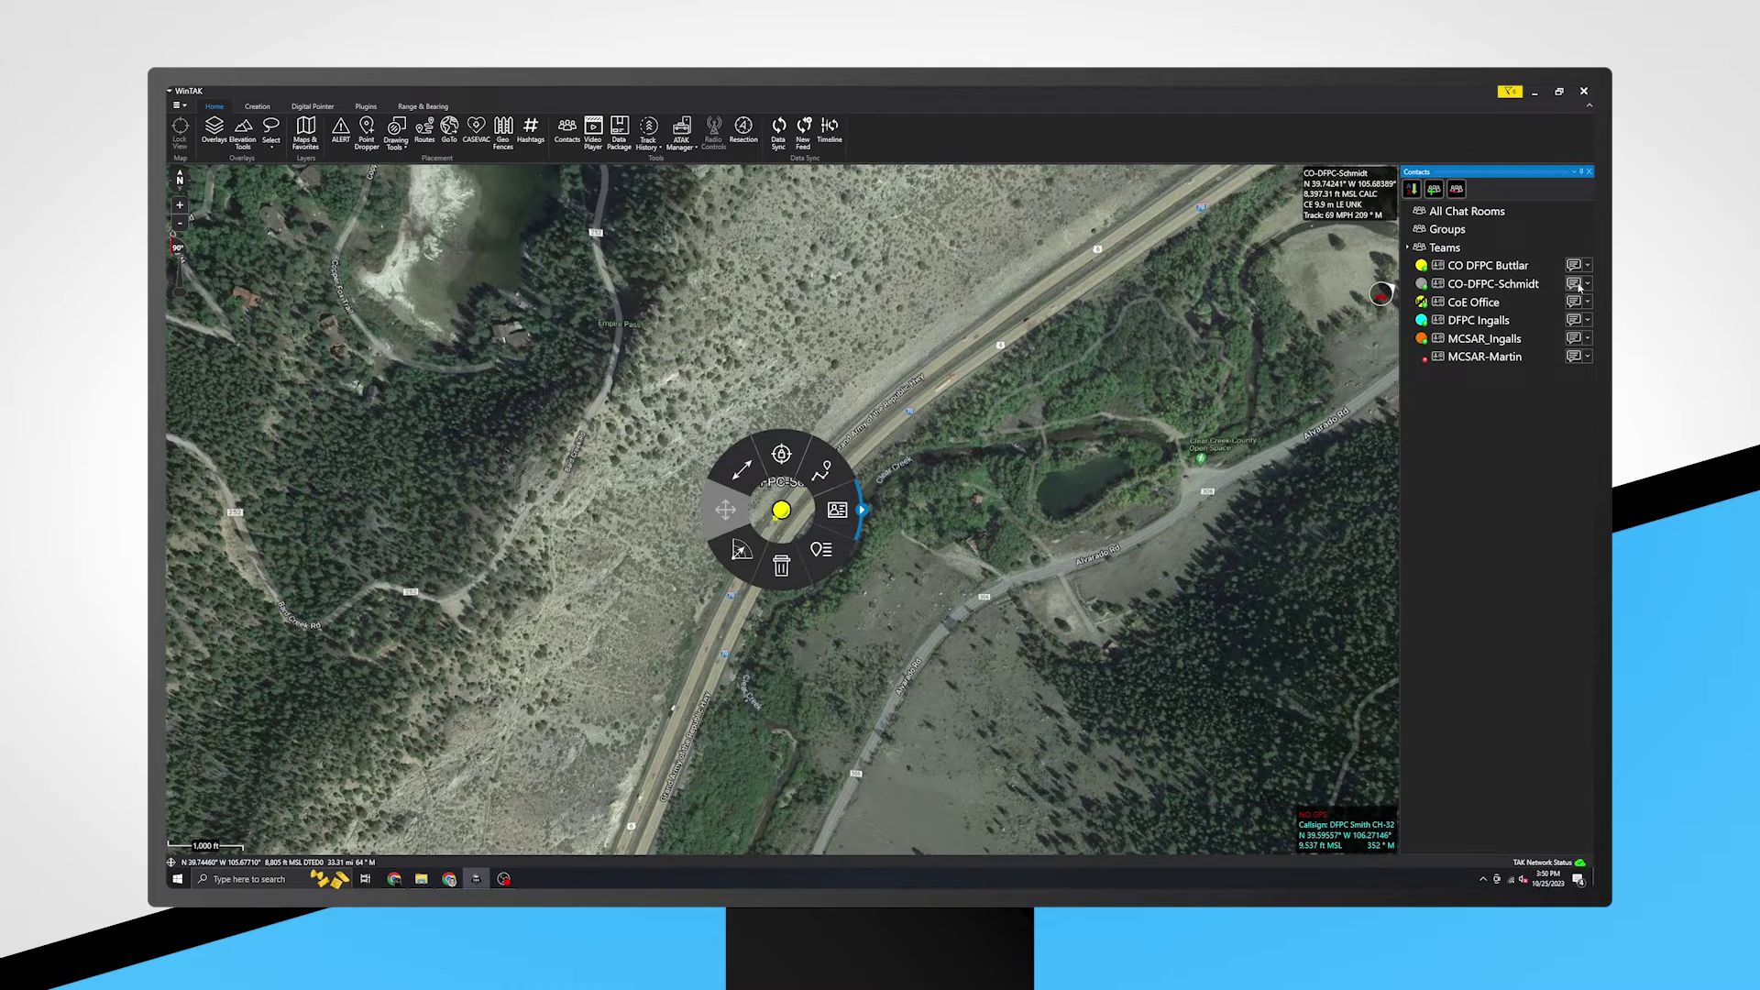
pyautogui.click(1573, 283)
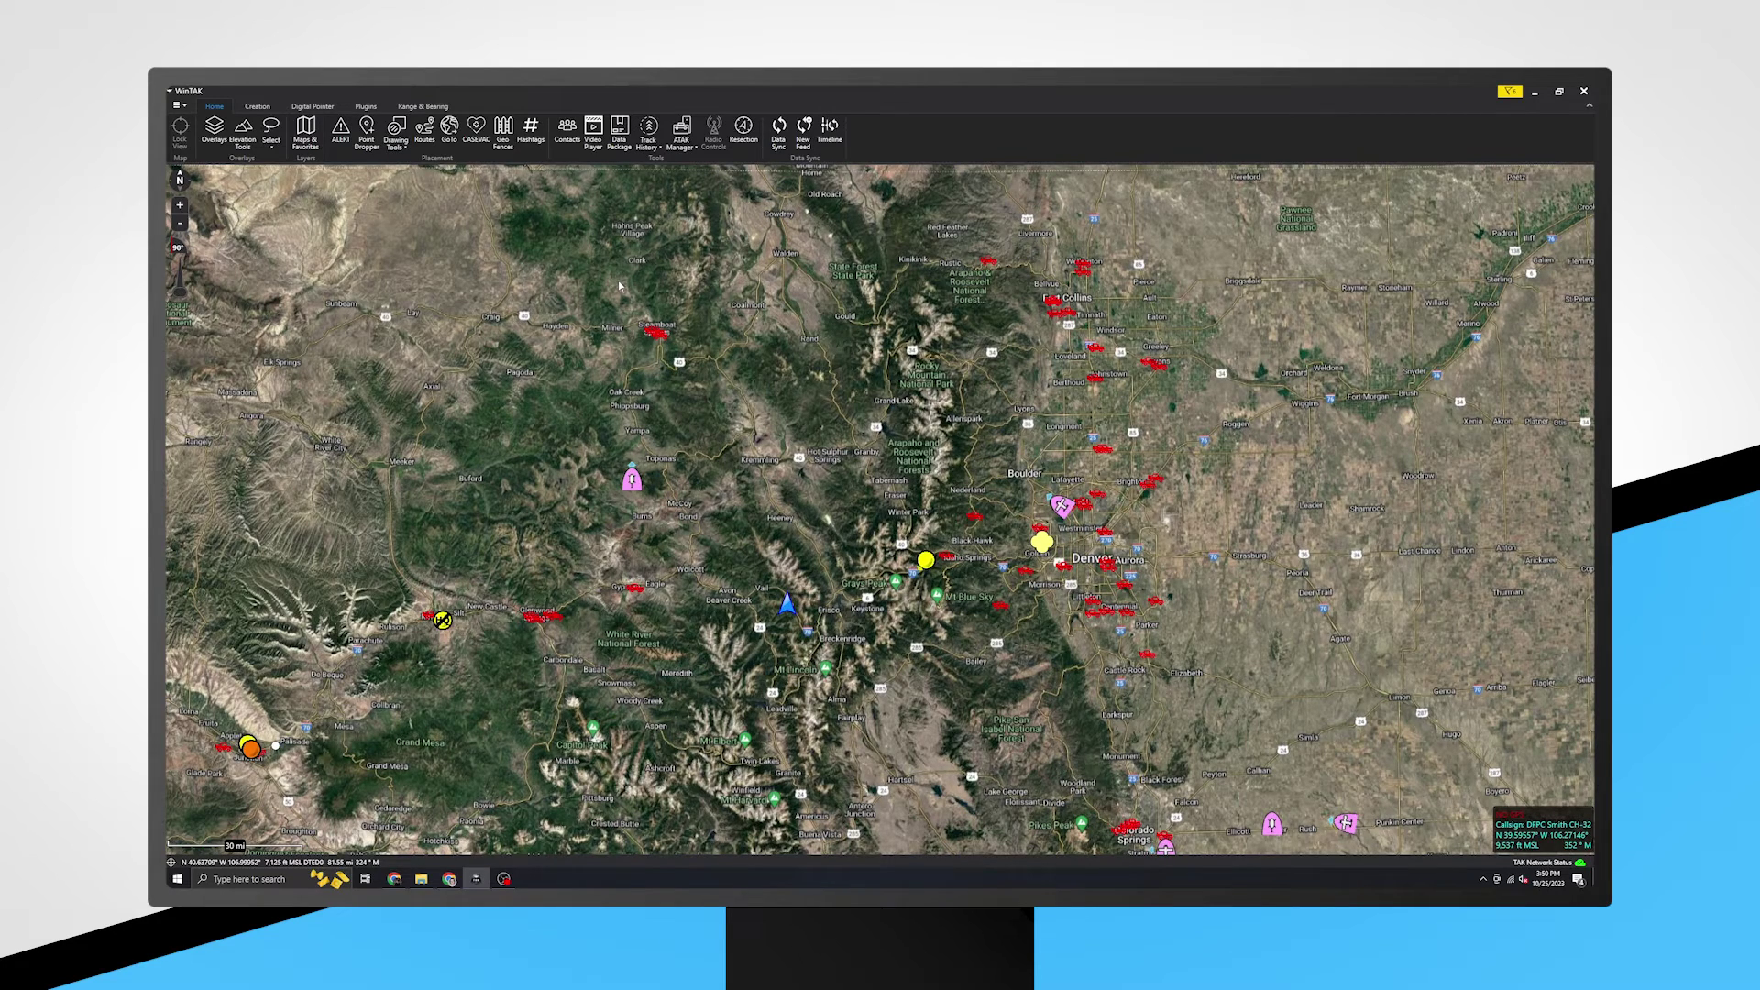
# Create a Bloodhound line from CO-DFPC-Schmidt to marker U.25.203956, then delete it via its radial menu.
pyautogui.click(423, 106)
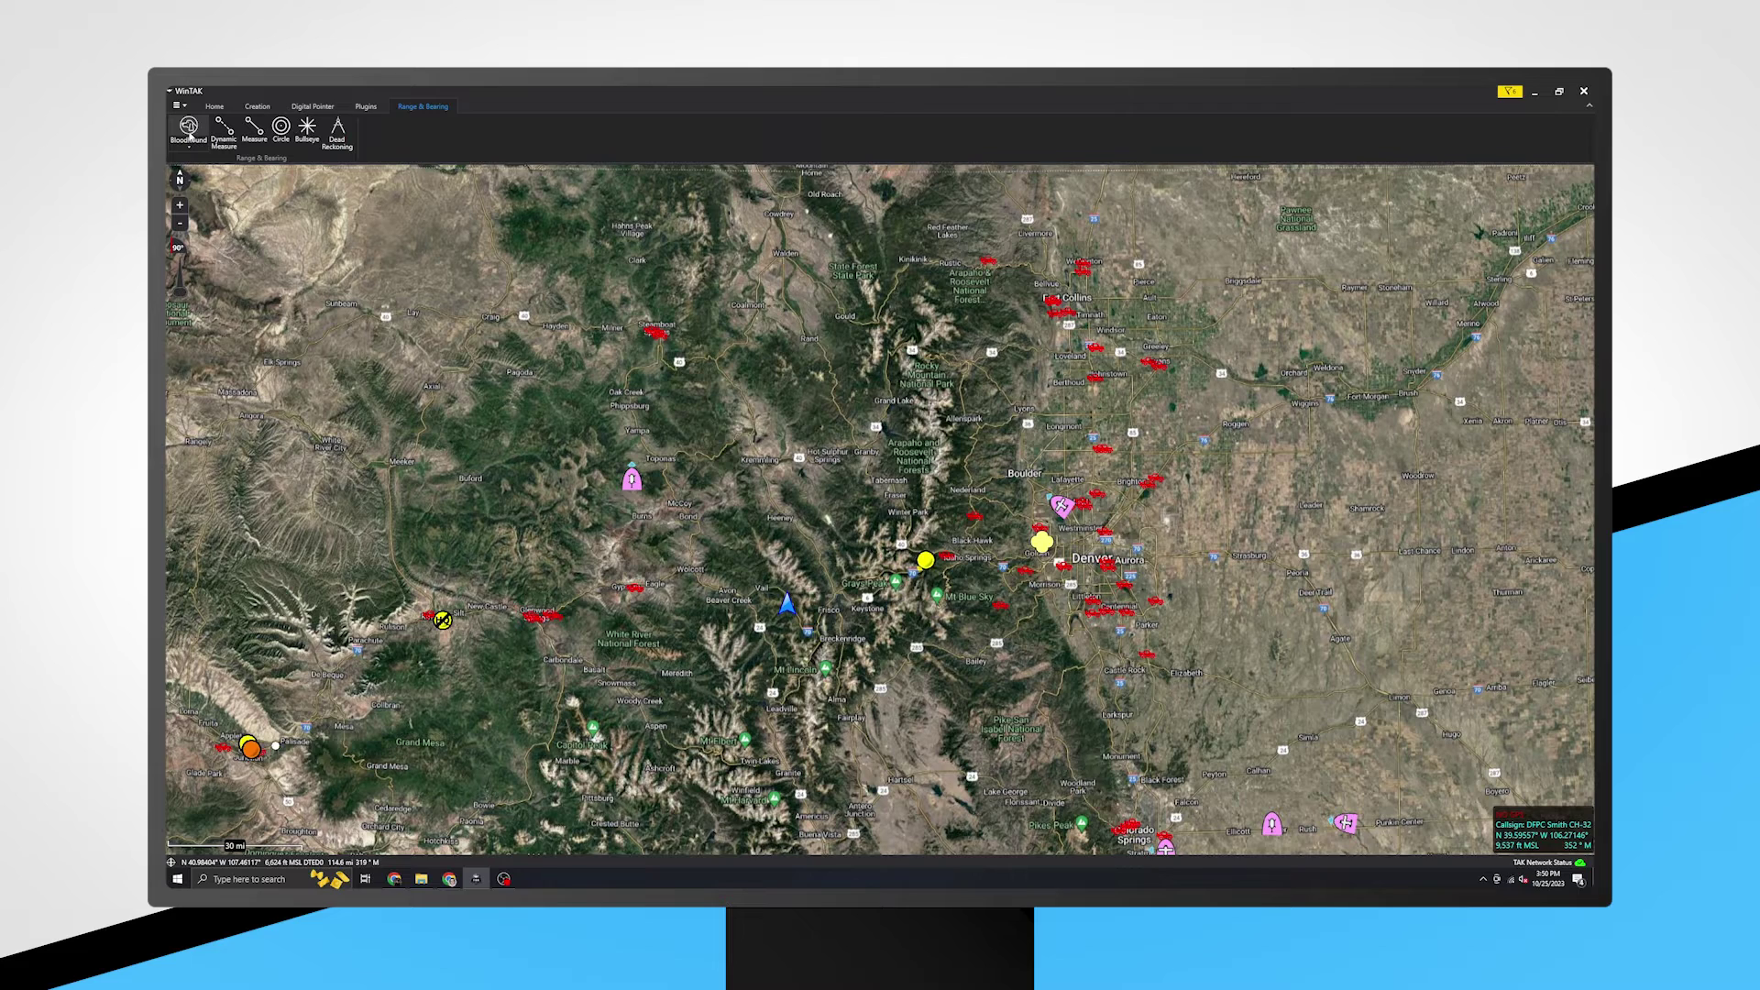
pyautogui.click(191, 130)
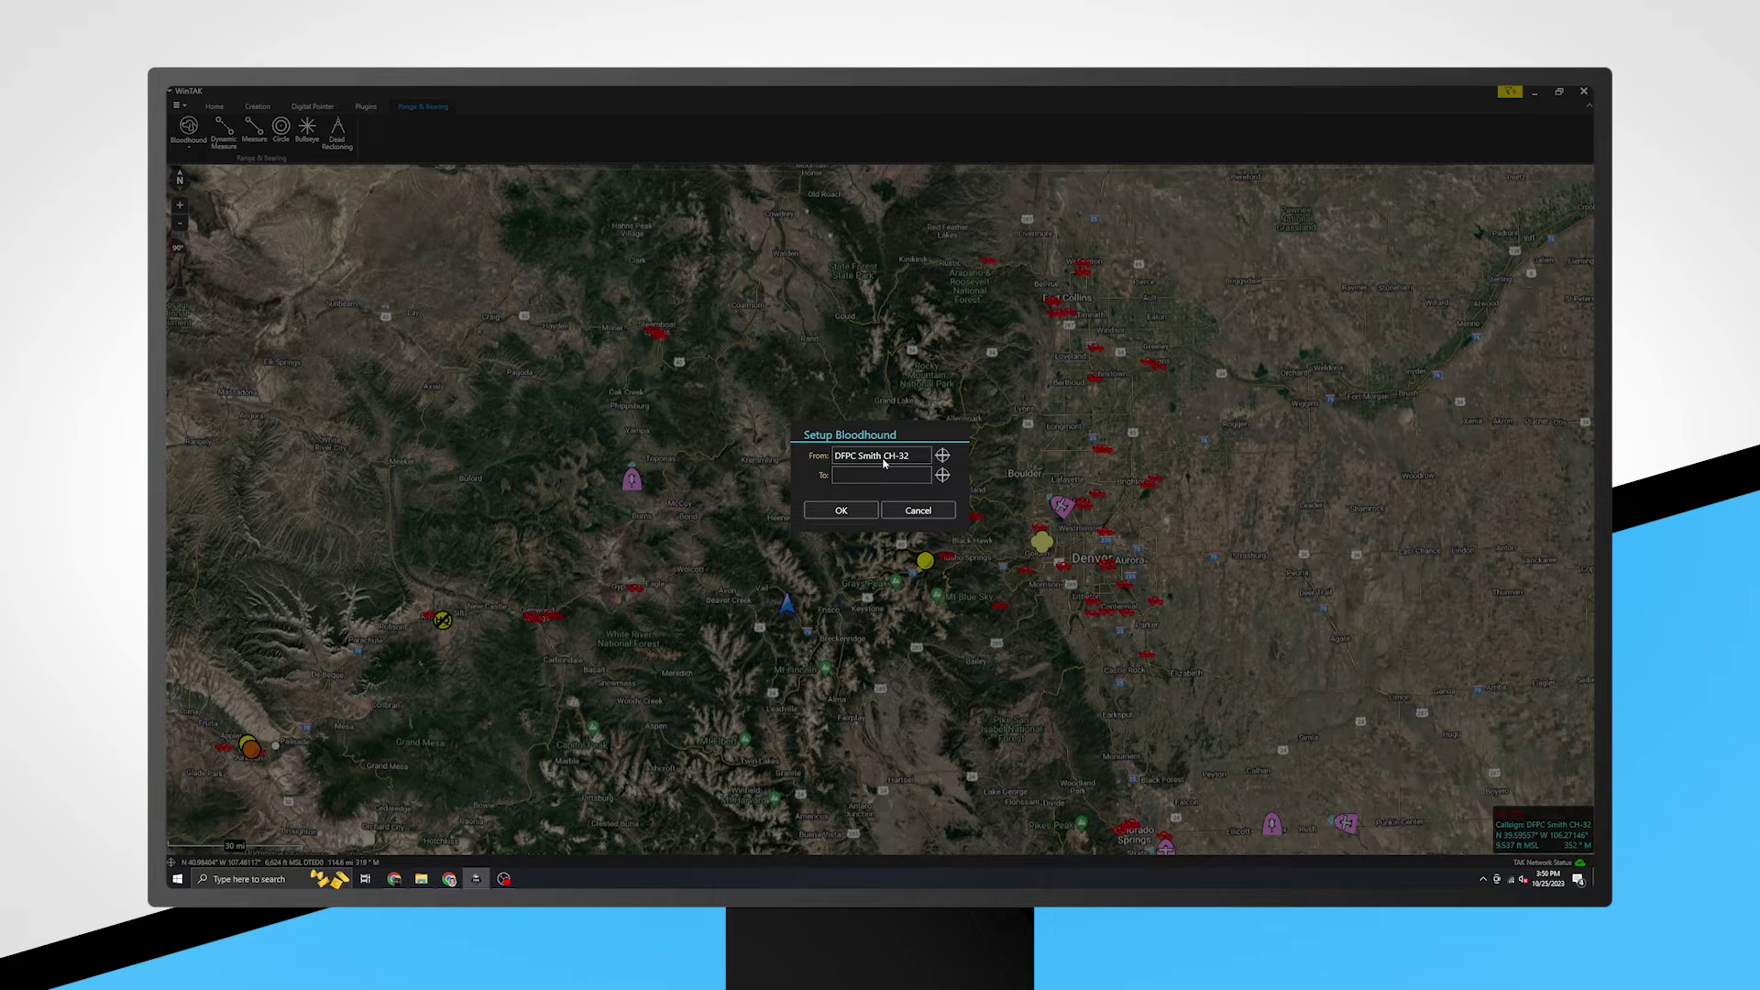
pyautogui.click(884, 463)
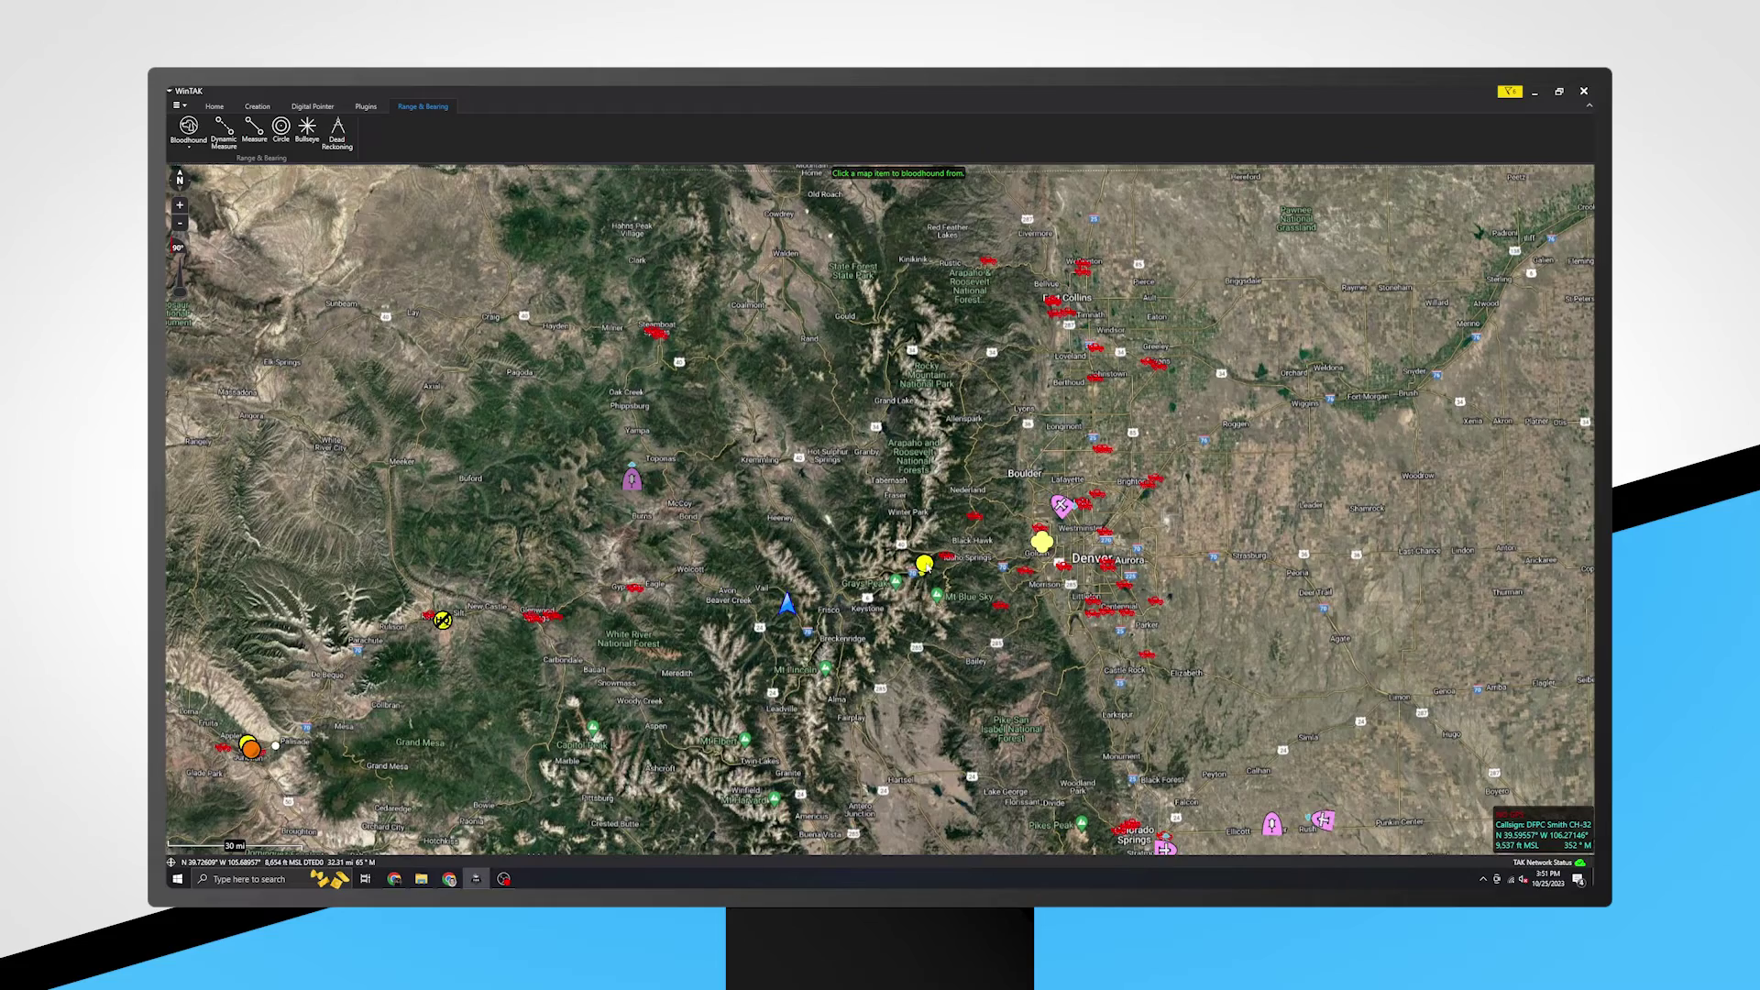
pyautogui.click(924, 563)
pyautogui.click(942, 474)
pyautogui.click(1042, 542)
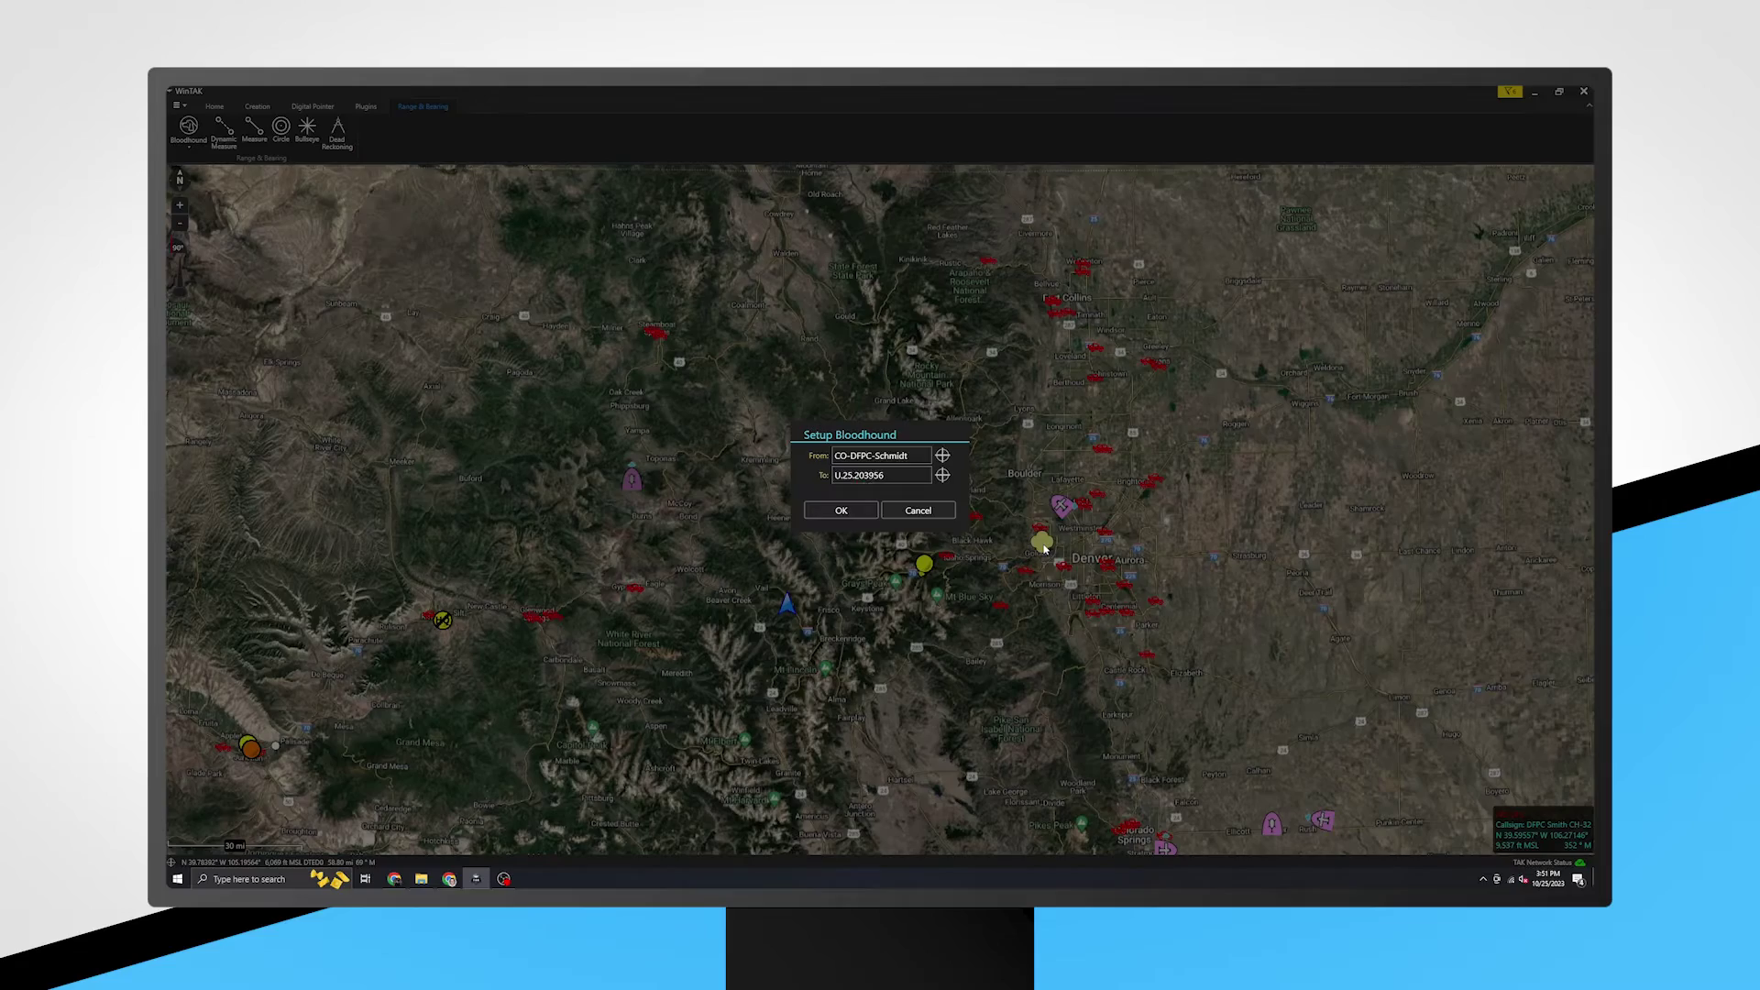
pyautogui.click(848, 510)
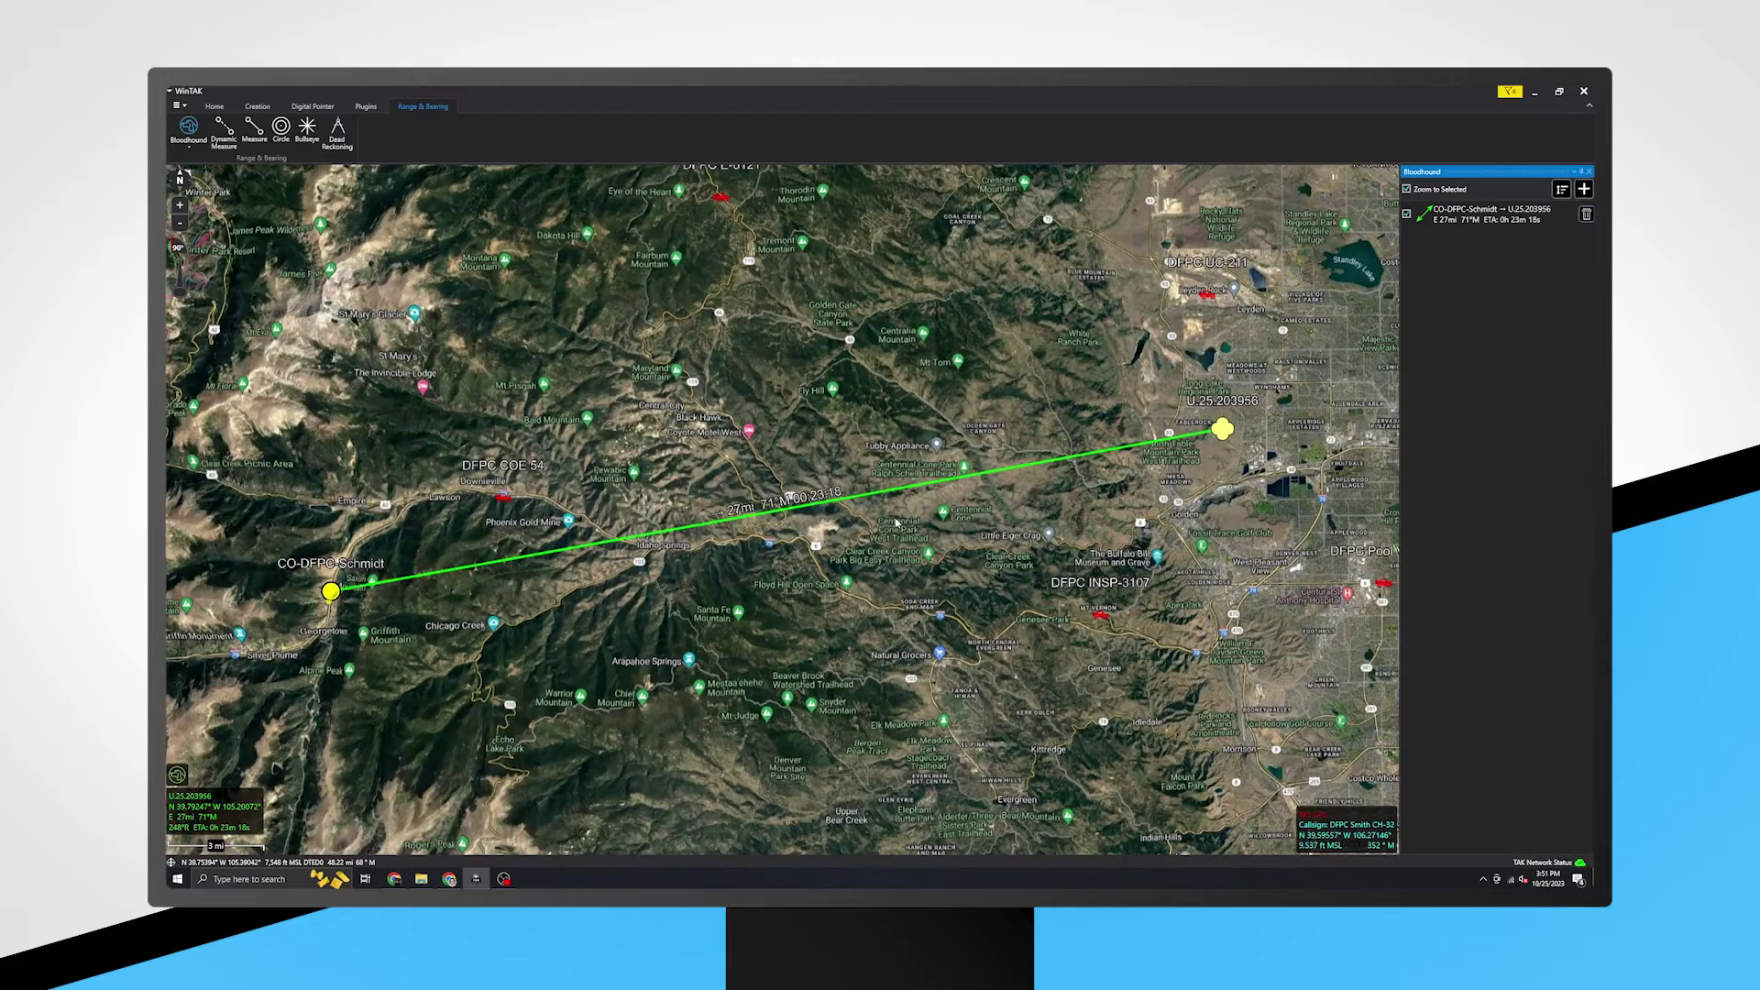
pyautogui.click(772, 516)
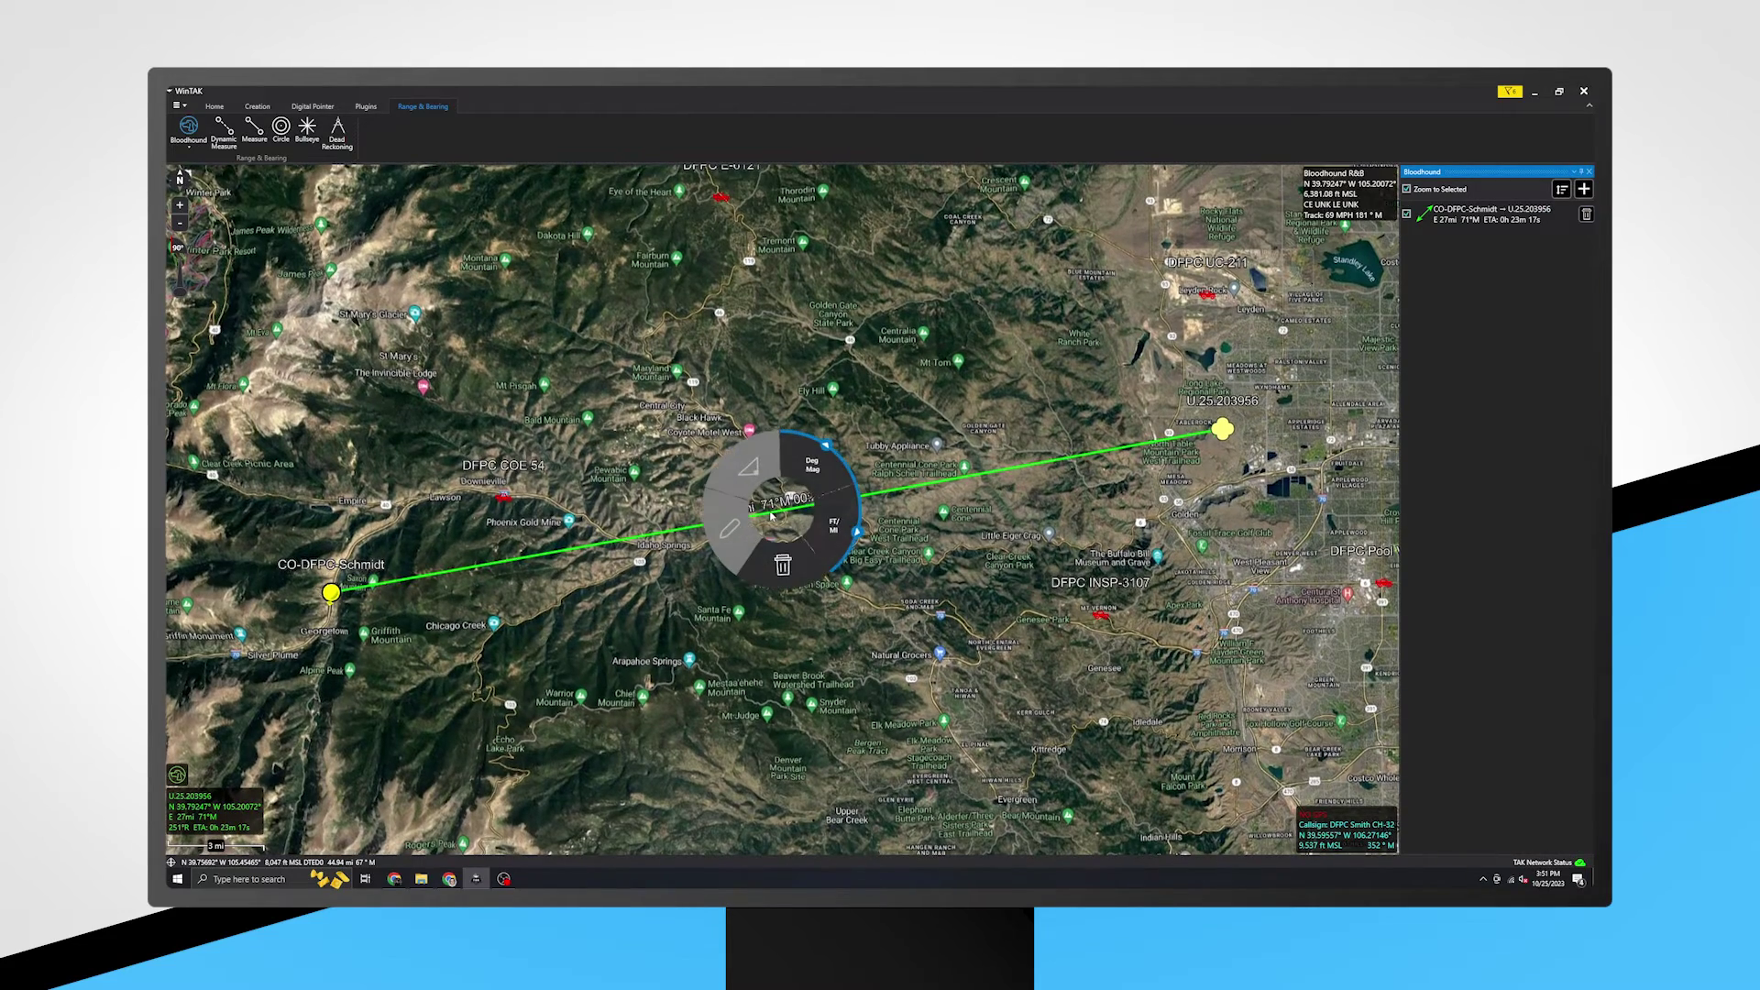
pyautogui.click(784, 563)
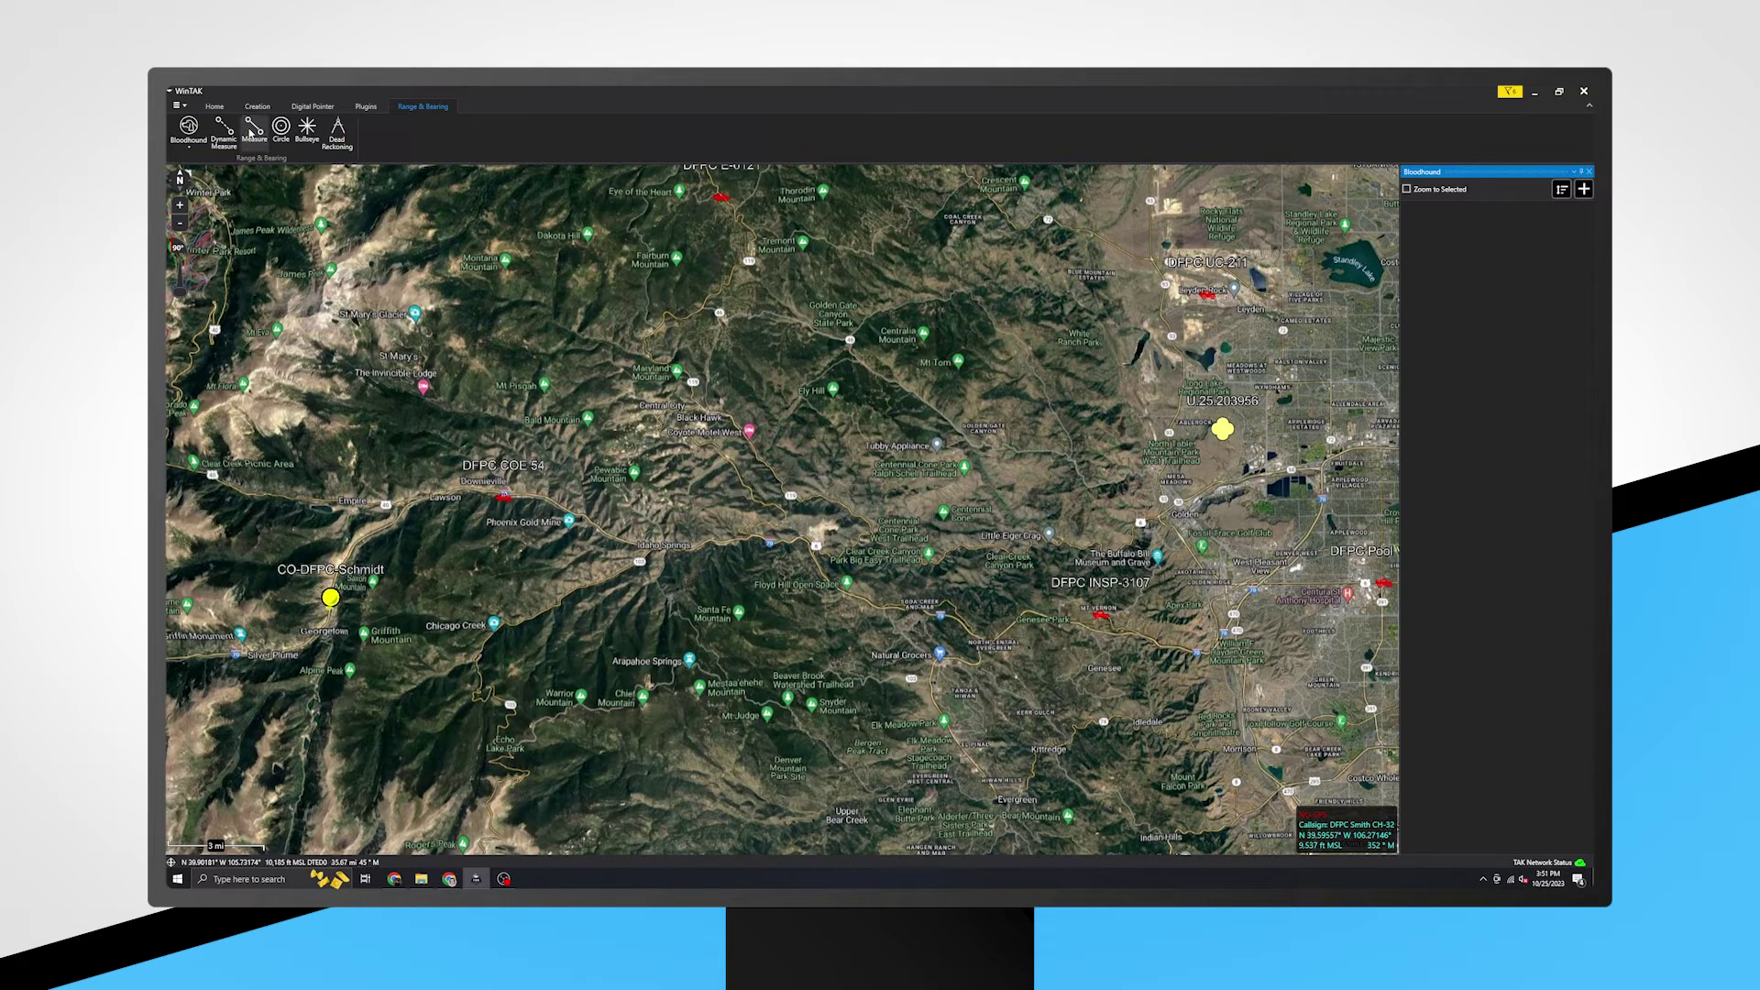
# Measure a range-and-bearing line from DFPC COE 54, then delete it and confirm removal.
pyautogui.click(253, 134)
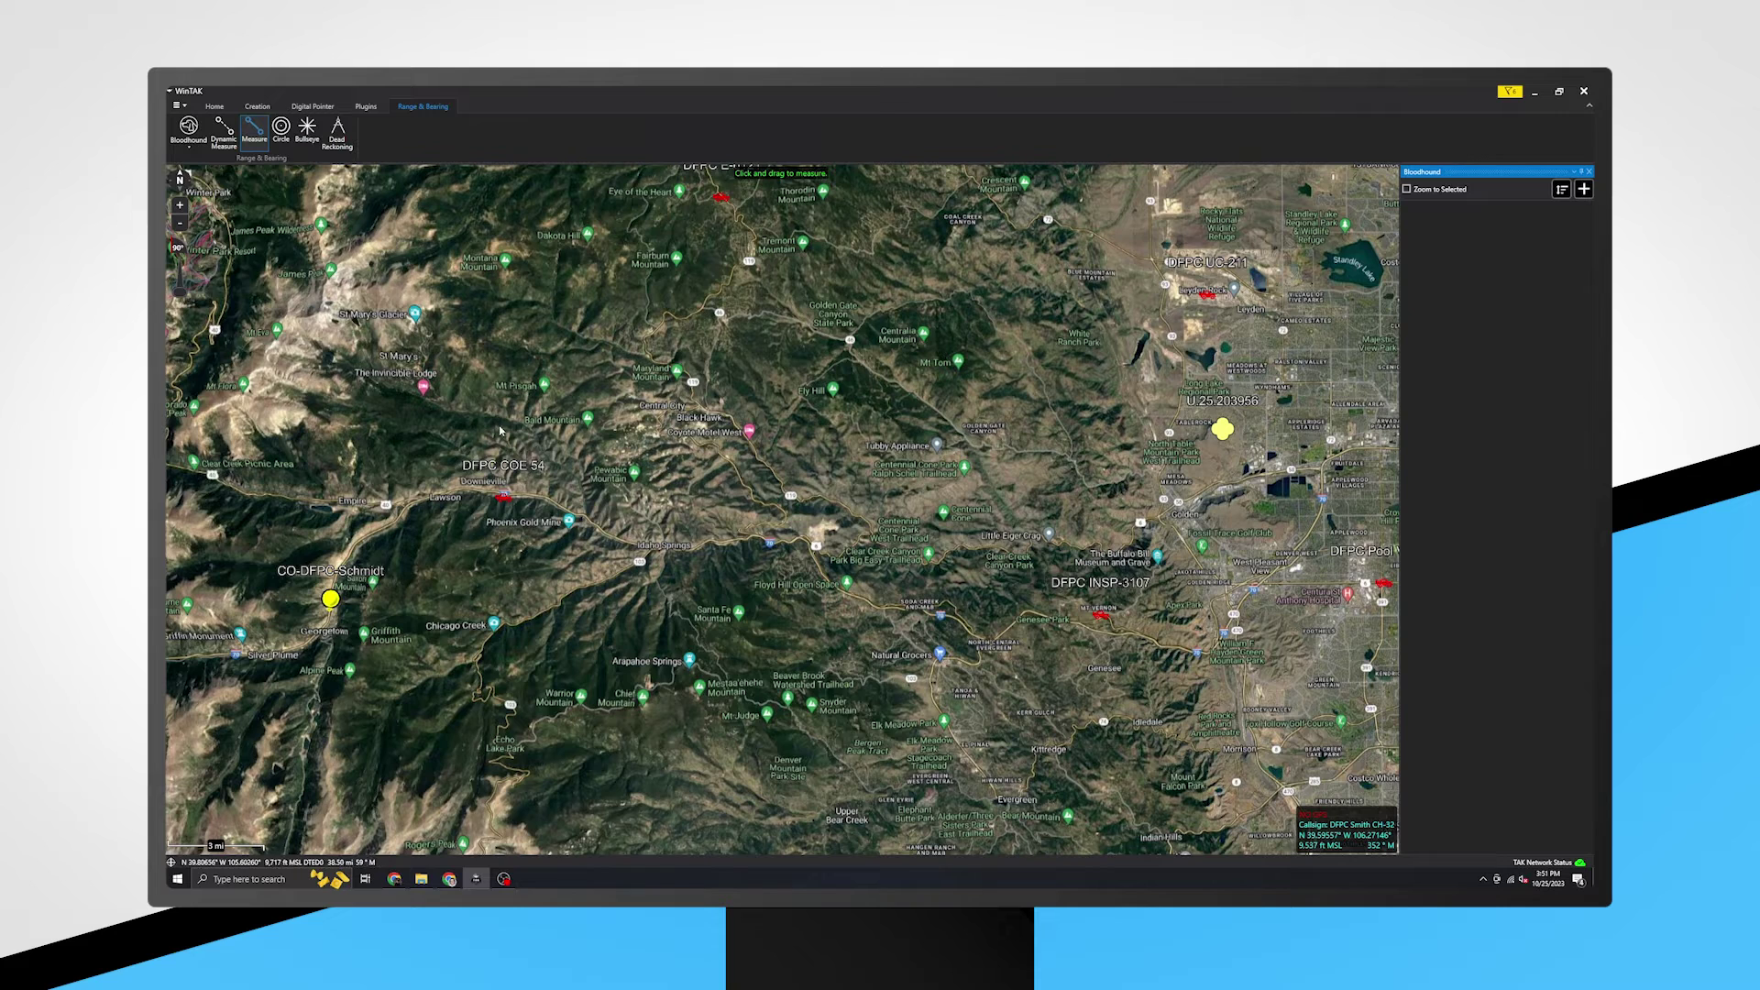
pyautogui.moveTo(504, 499)
pyautogui.mouseDown()
pyautogui.moveTo(885, 506)
pyautogui.moveTo(1136, 559)
pyautogui.moveTo(950, 623)
pyautogui.moveTo(1036, 631)
pyautogui.moveTo(1082, 514)
pyautogui.moveTo(953, 247)
pyautogui.moveTo(527, 215)
pyautogui.moveTo(459, 518)
pyautogui.moveTo(825, 665)
pyautogui.moveTo(1054, 605)
pyautogui.moveTo(956, 622)
pyautogui.mouseUp()
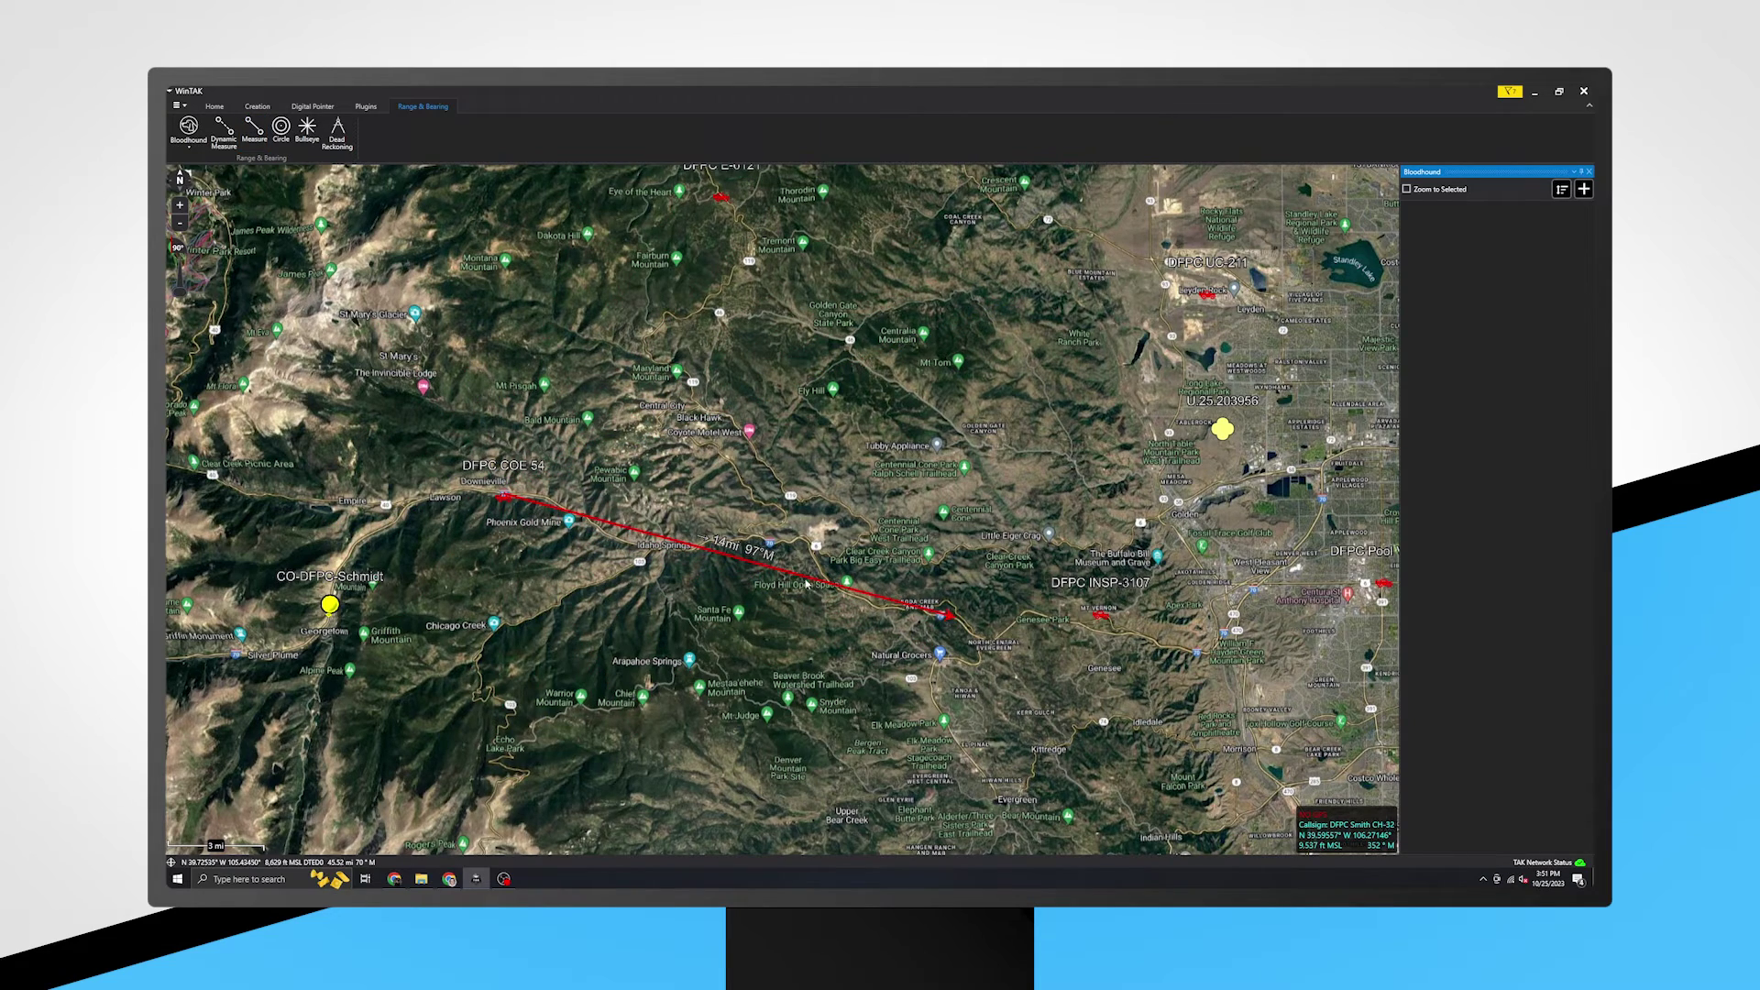
pyautogui.moveTo(805, 583); pyautogui.dragTo(858, 538)
pyautogui.click(766, 506)
pyautogui.click(782, 565)
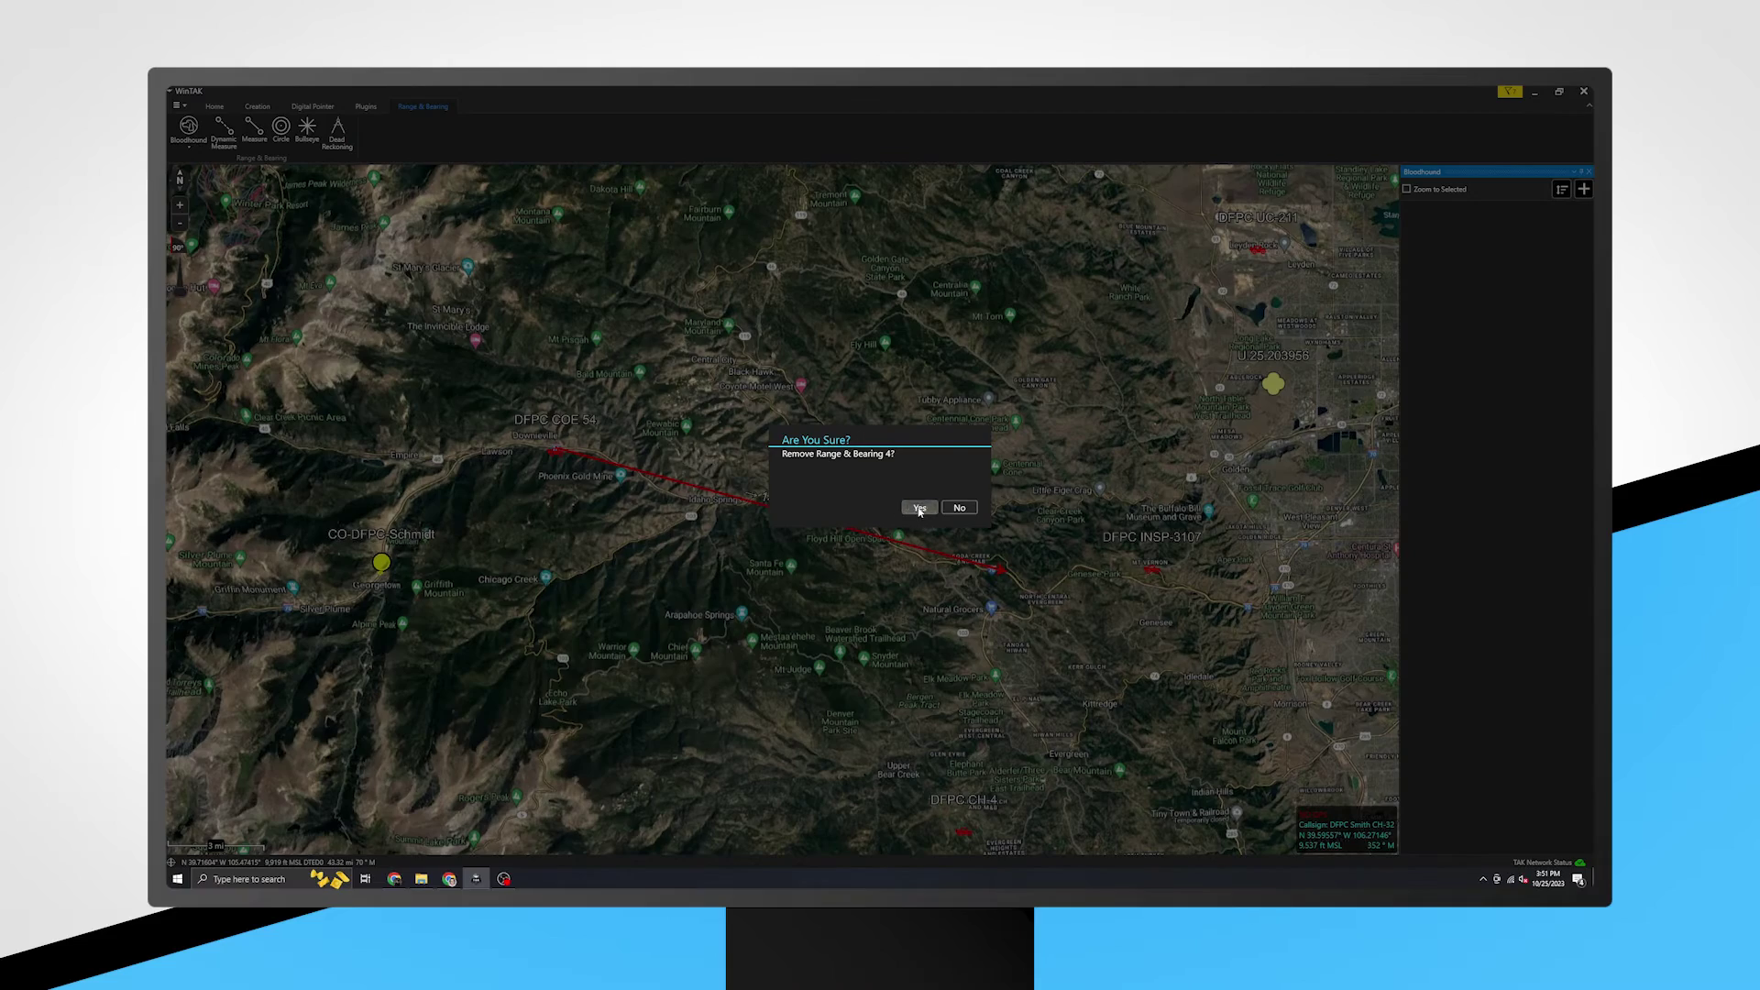
pyautogui.click(920, 509)
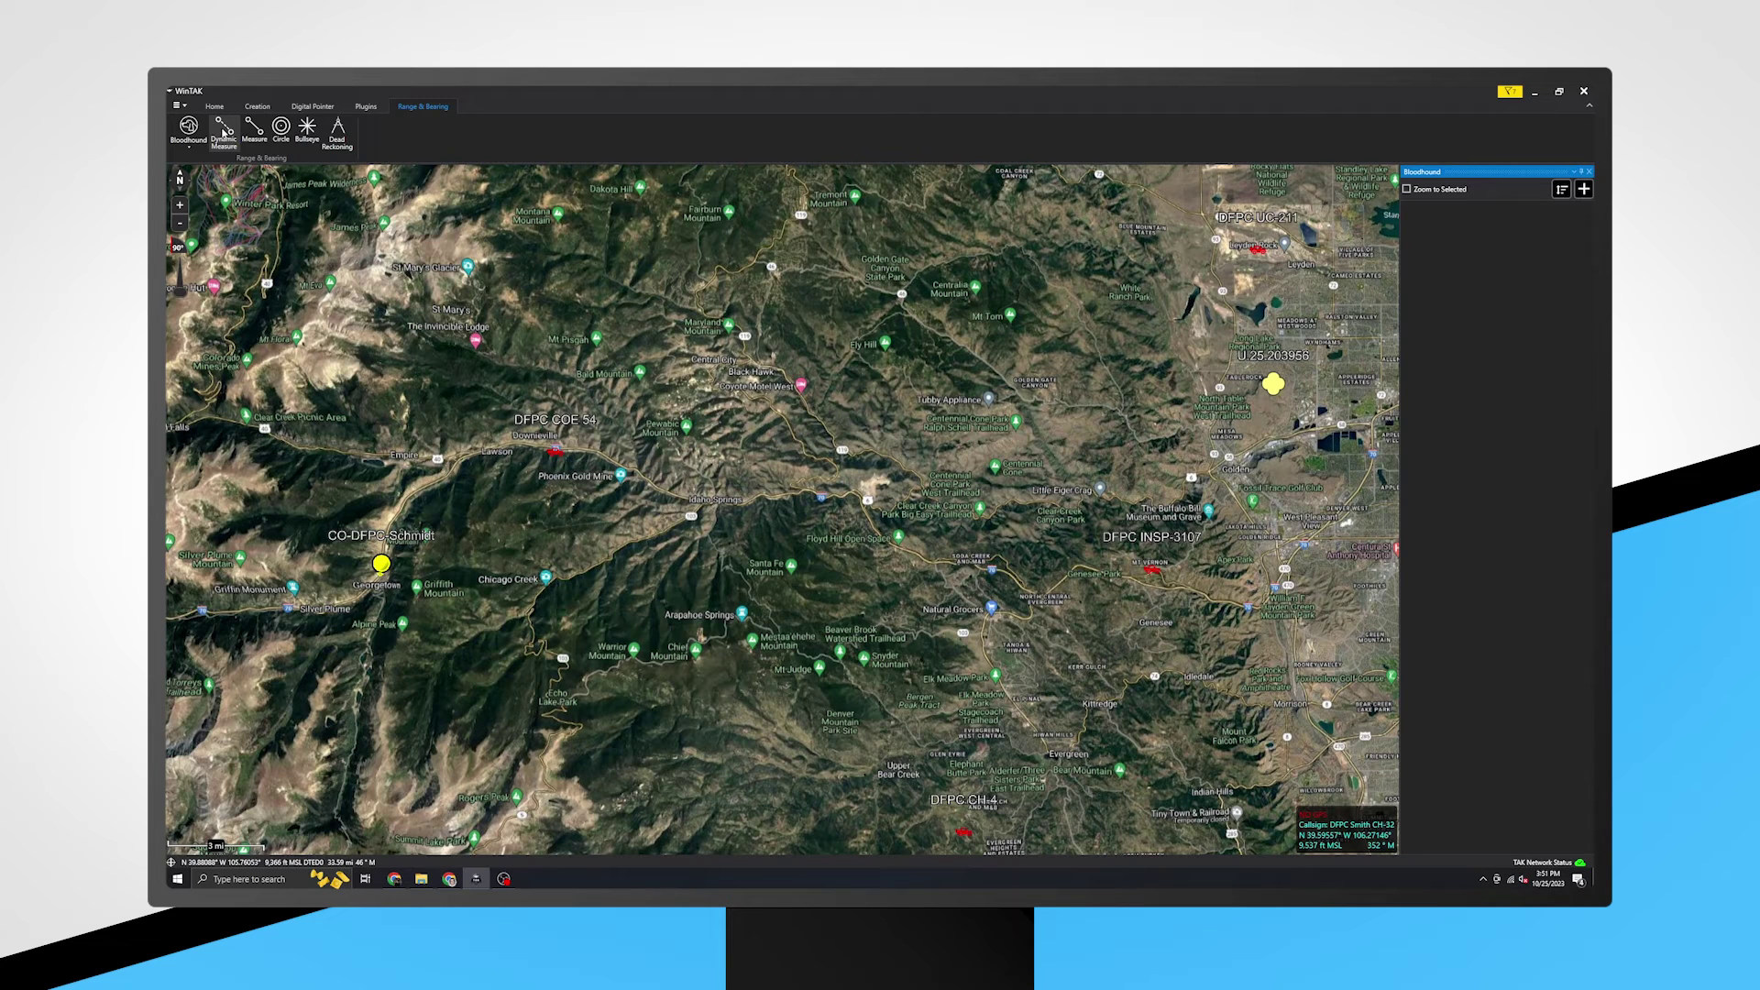
# Draw a dynamic measure line and drag its ends to near Tubby Appliance and Echo Lake.
pyautogui.click(225, 131)
pyautogui.moveTo(665, 490); pyautogui.dragTo(983, 570)
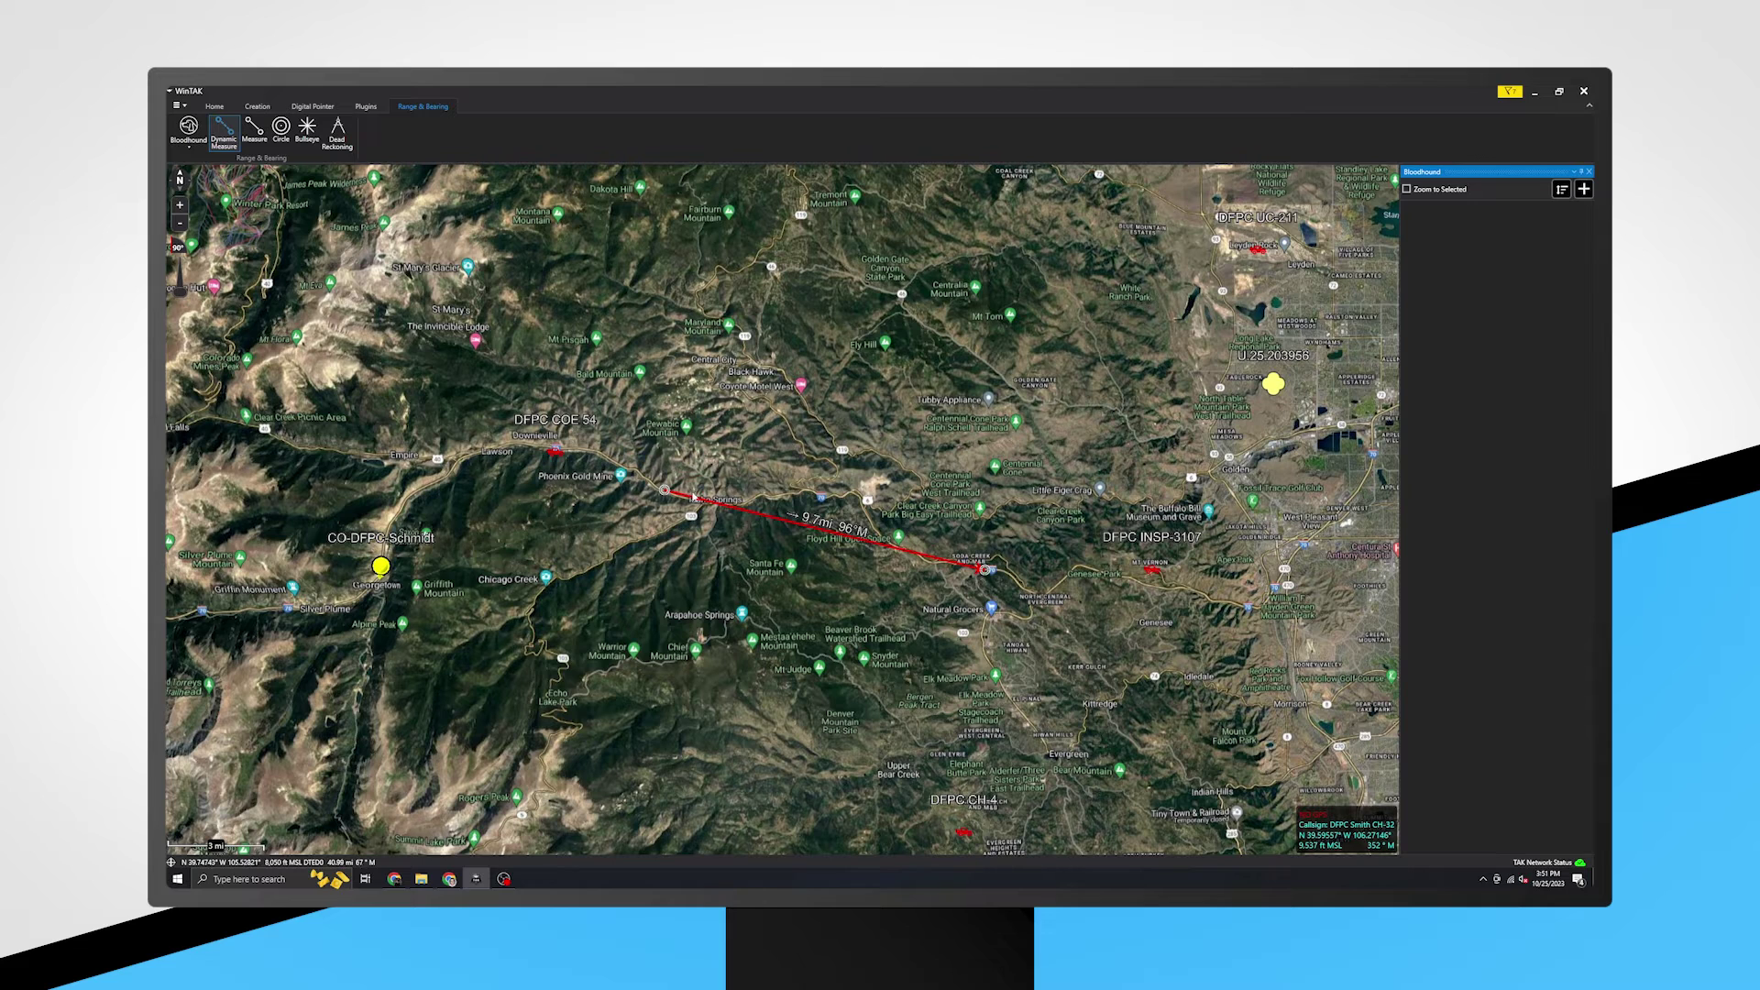
pyautogui.moveTo(665, 490); pyautogui.dragTo(743, 353)
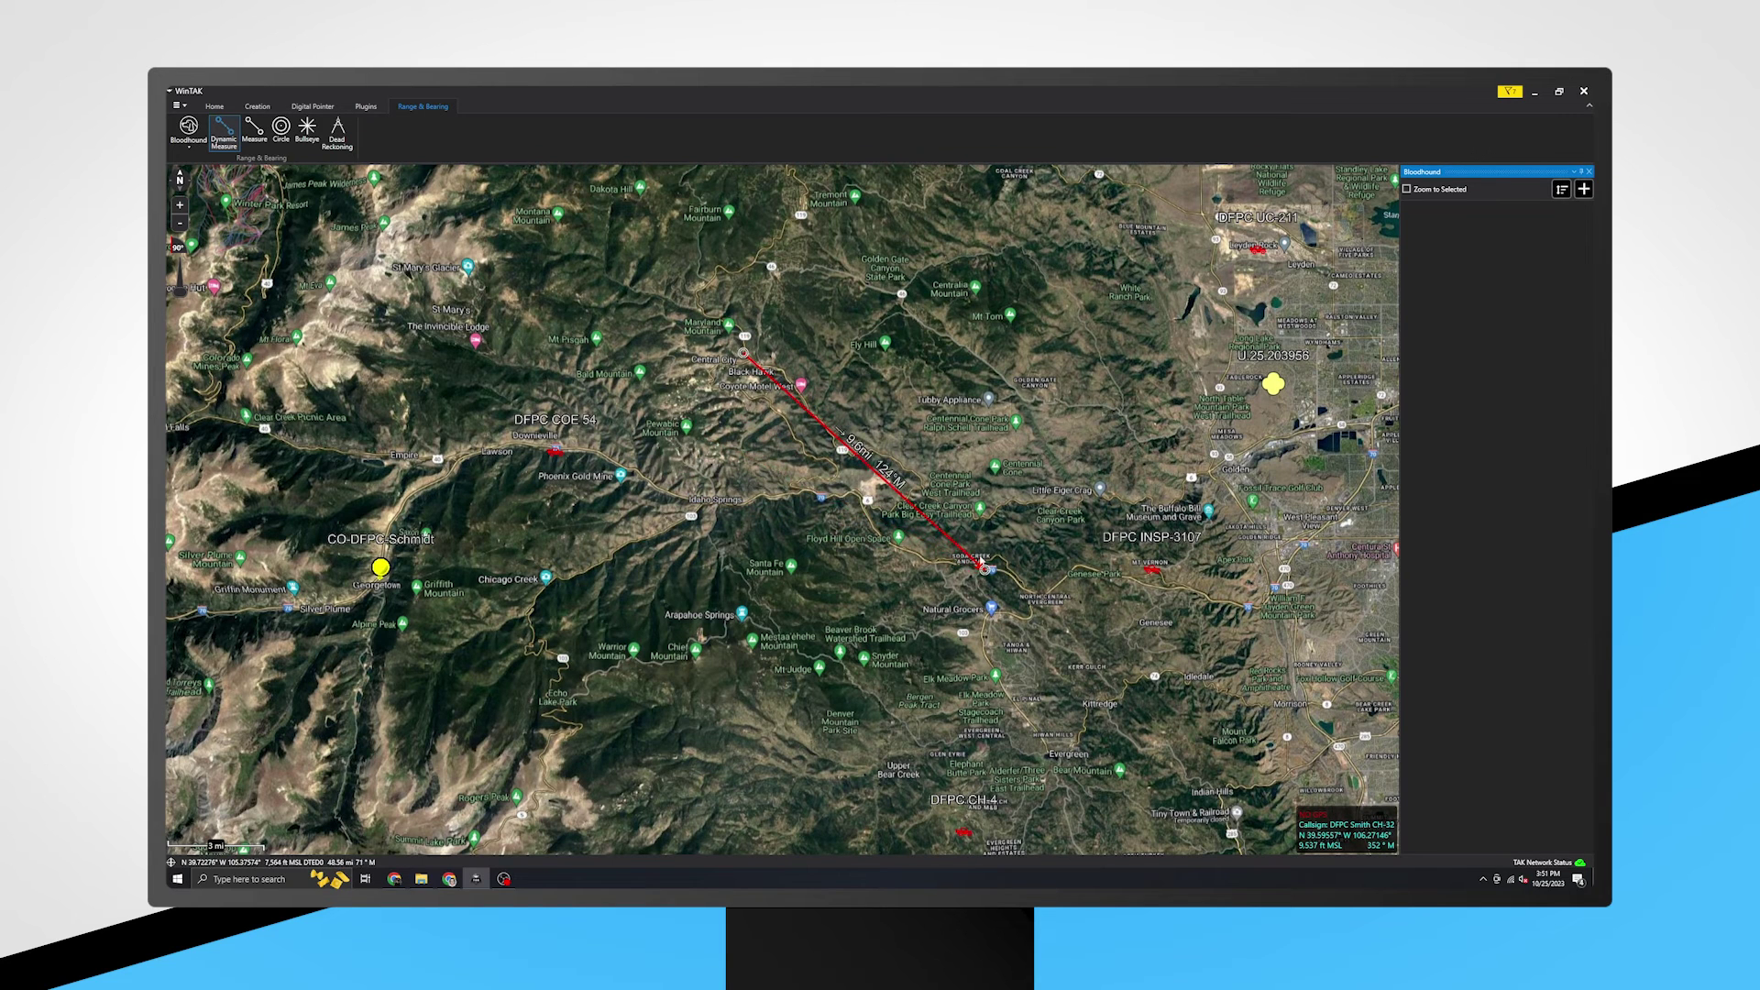
pyautogui.moveTo(978, 561); pyautogui.dragTo(564, 626)
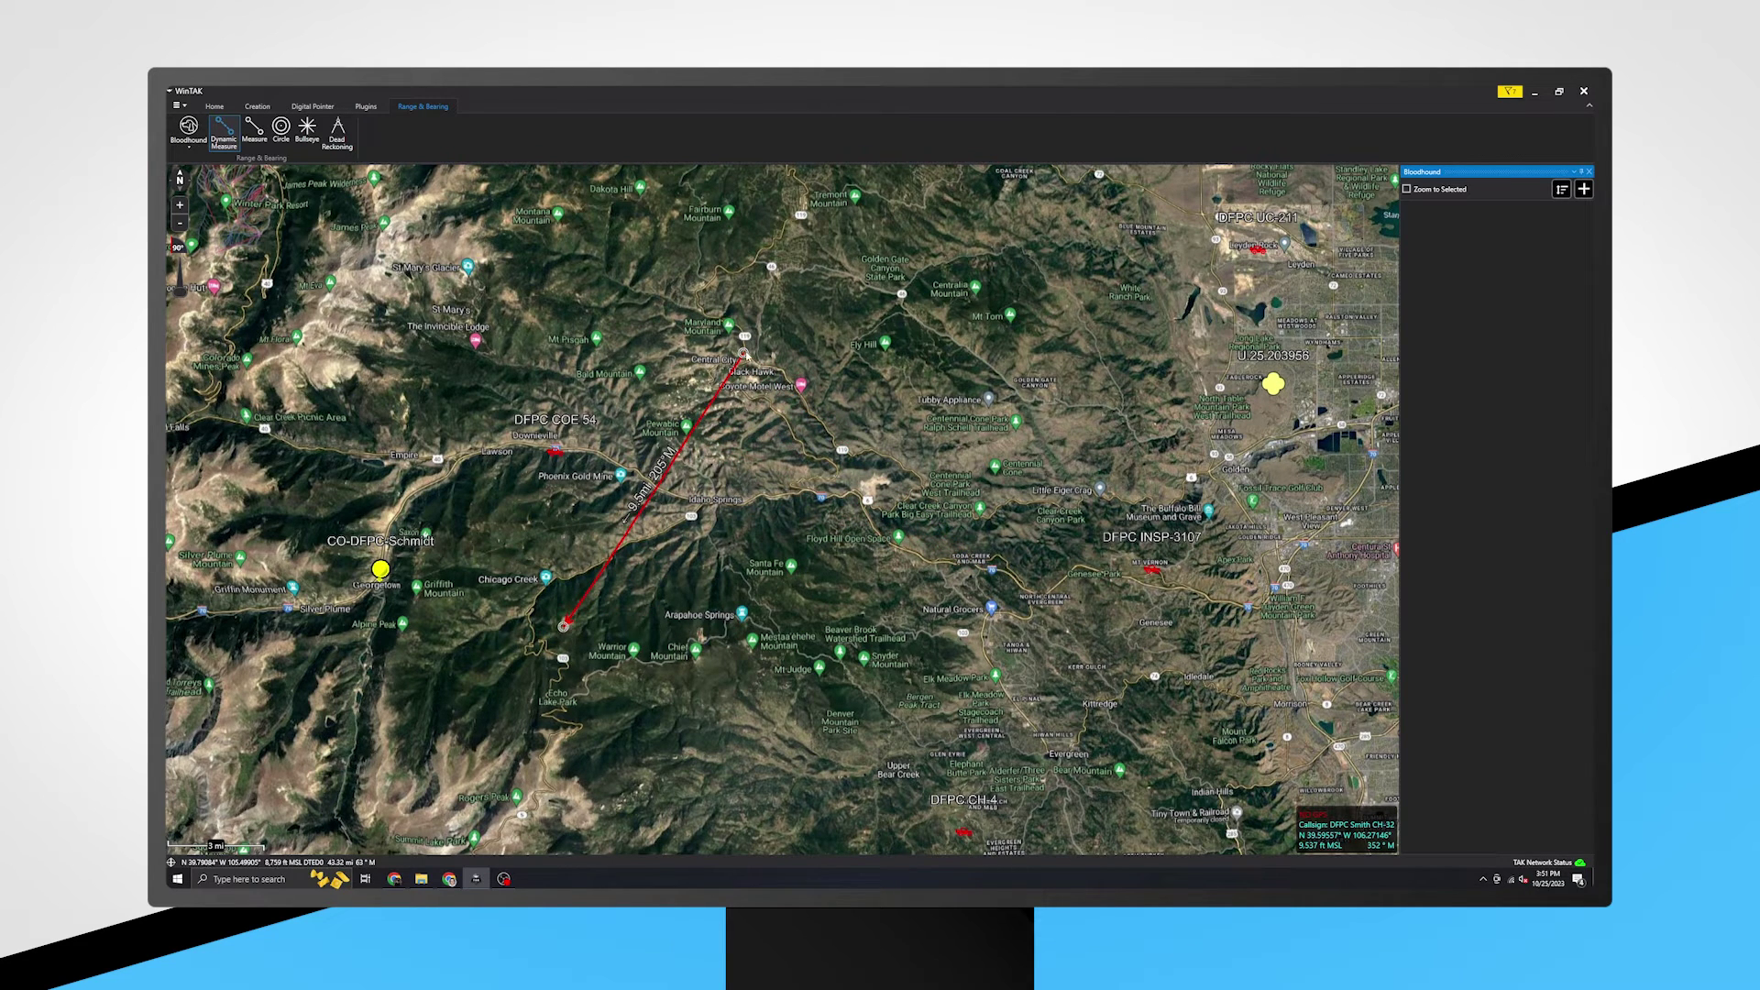
pyautogui.moveTo(743, 353); pyautogui.dragTo(968, 371)
pyautogui.click(833, 465)
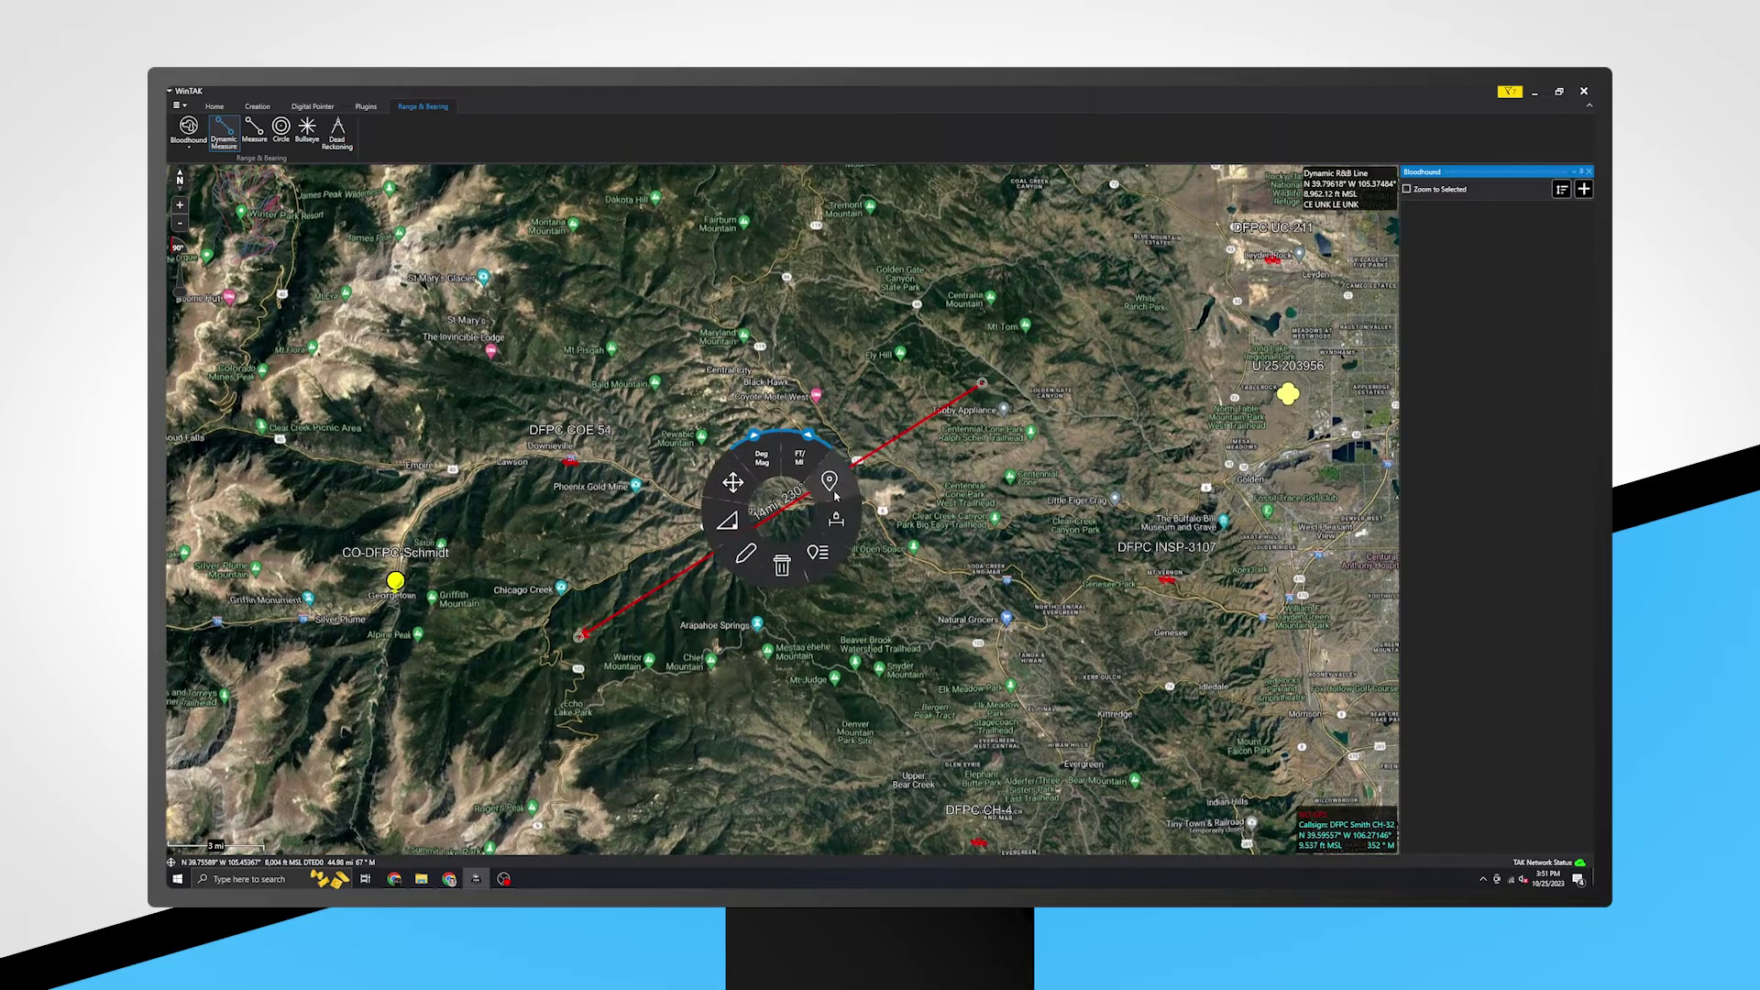